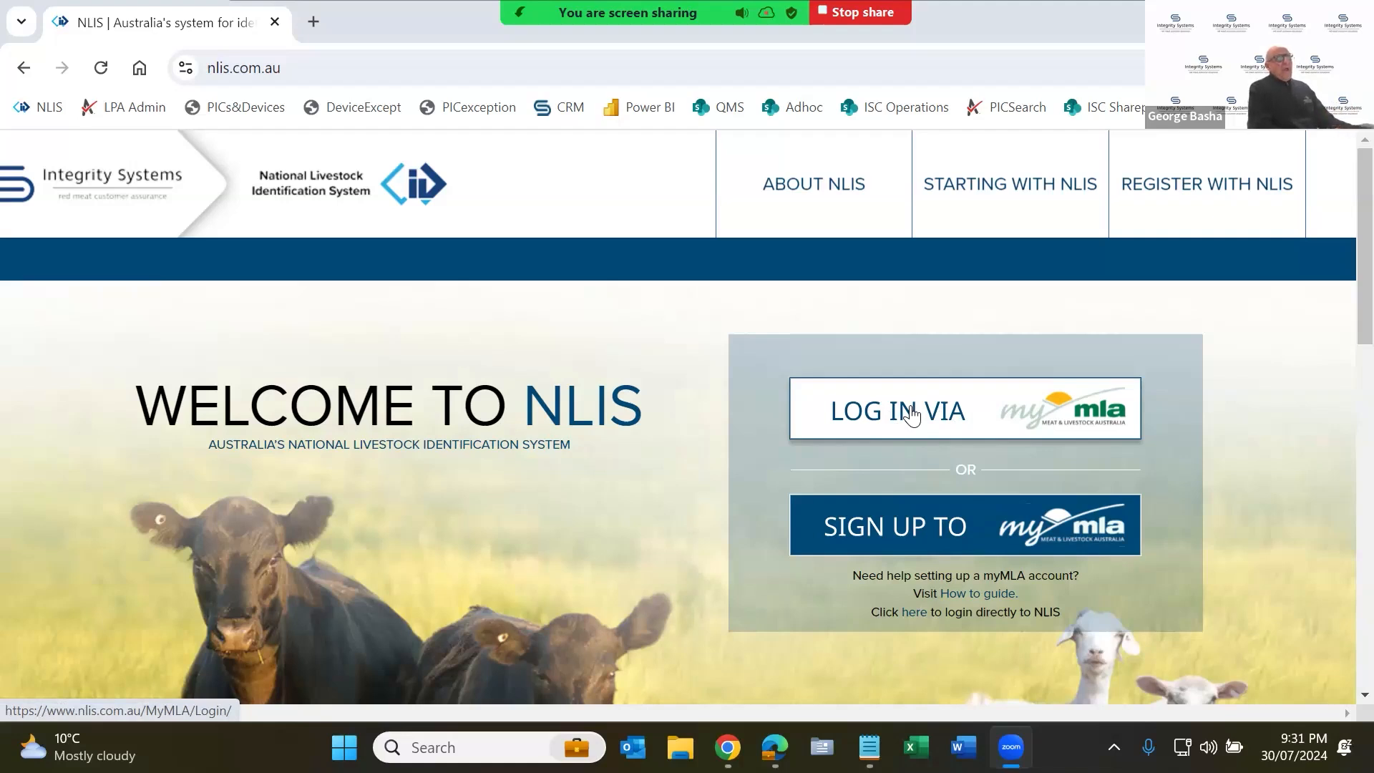
Step: Log on to the myMLA account from the NLIS welcome page
click(910, 414)
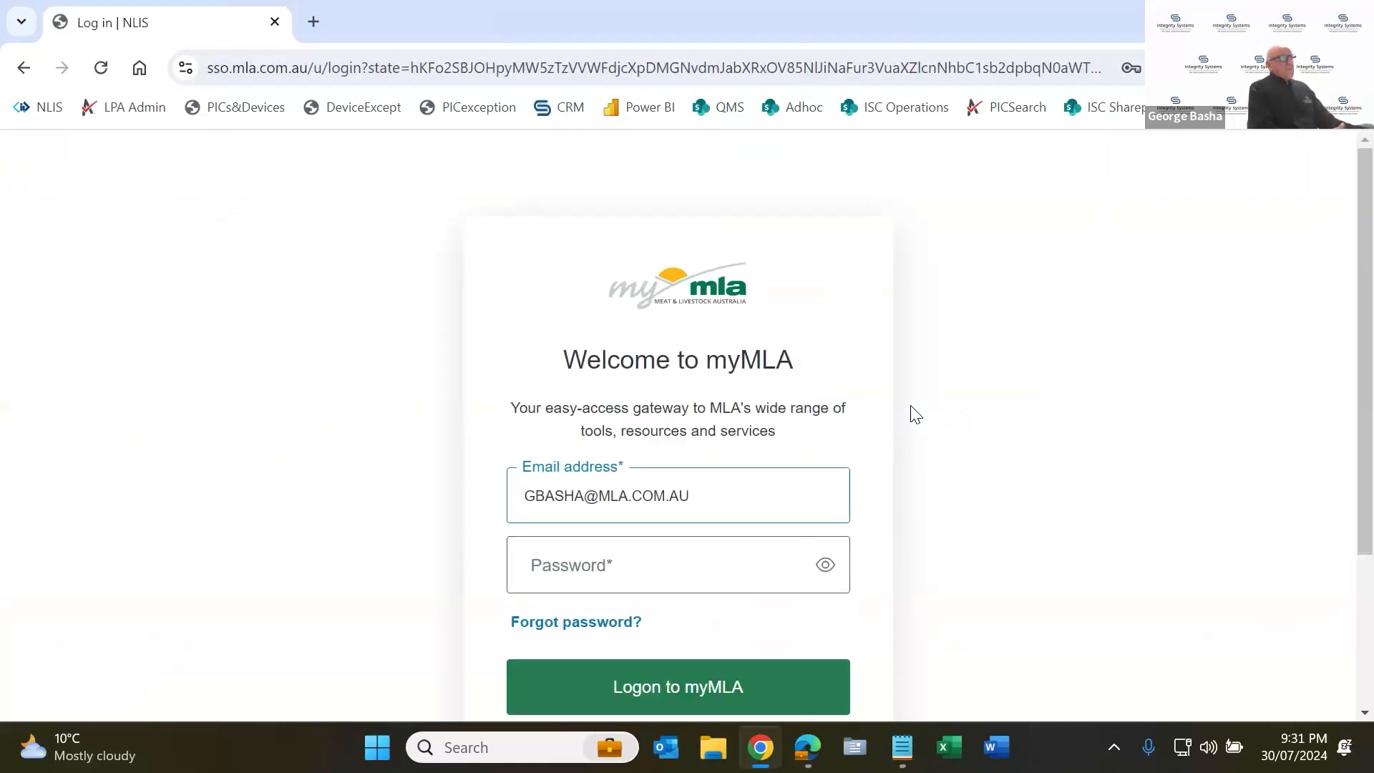
scroll(680, 533, down, 1)
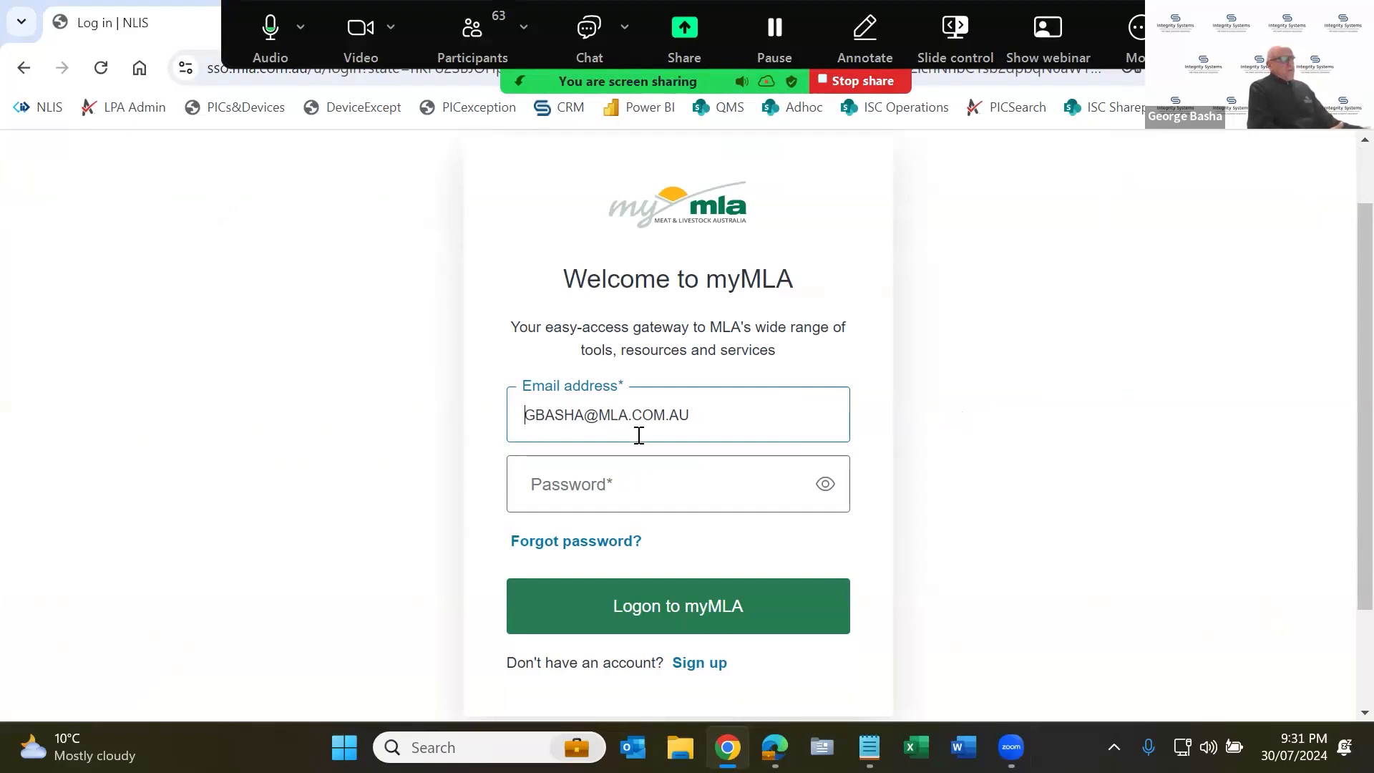
click(712, 612)
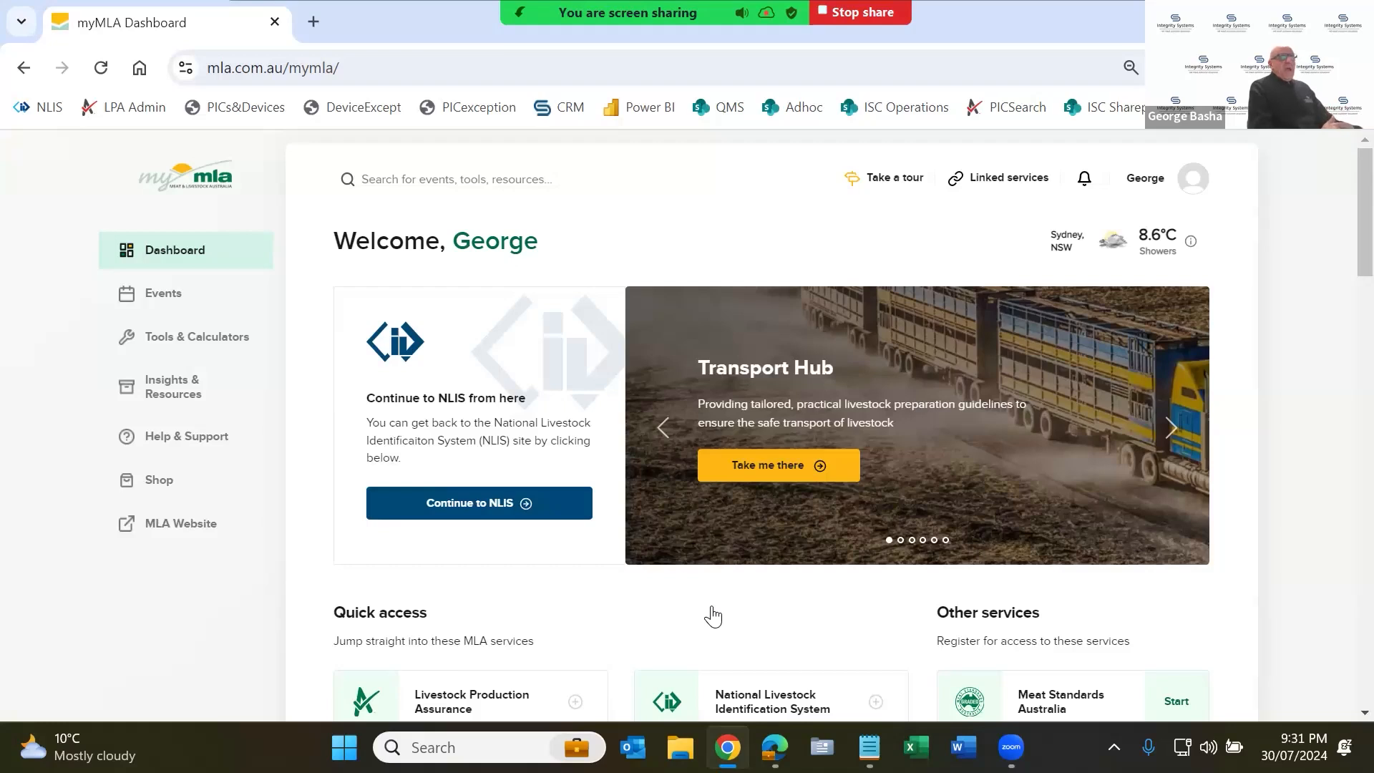
Step: Continue from the myMLA dashboard to NLIS and log in with the linked testprod account
scroll(713, 615, down, 3)
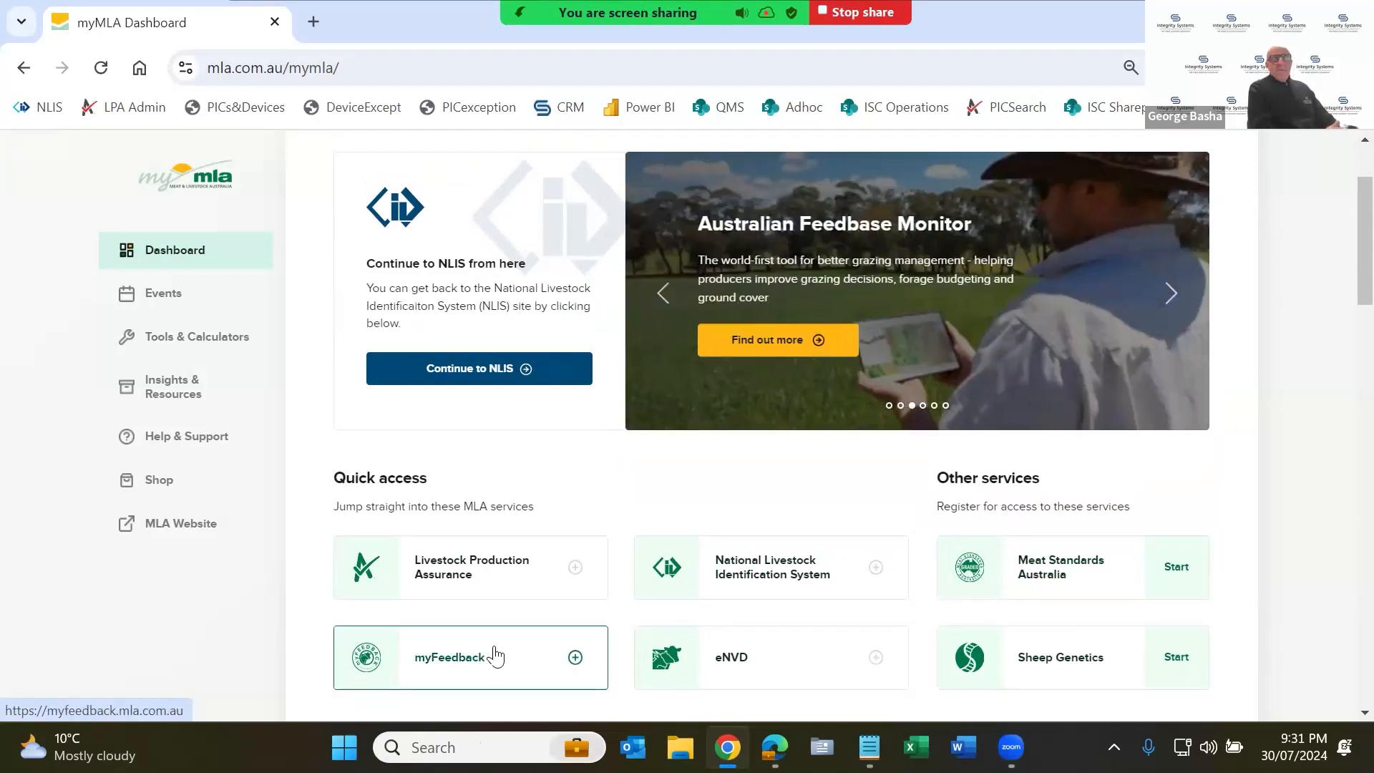
scroll(522, 520, up, 1)
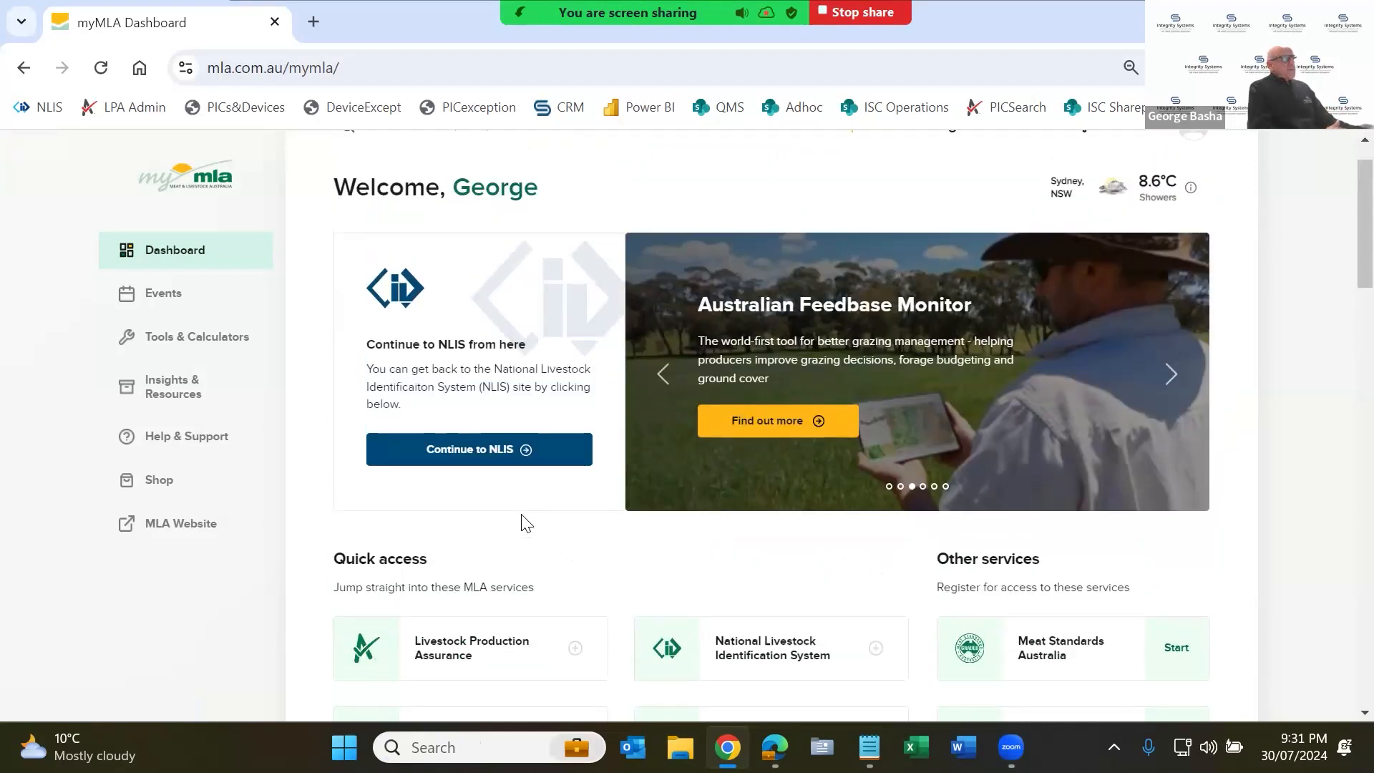
scroll(526, 522, up, 1)
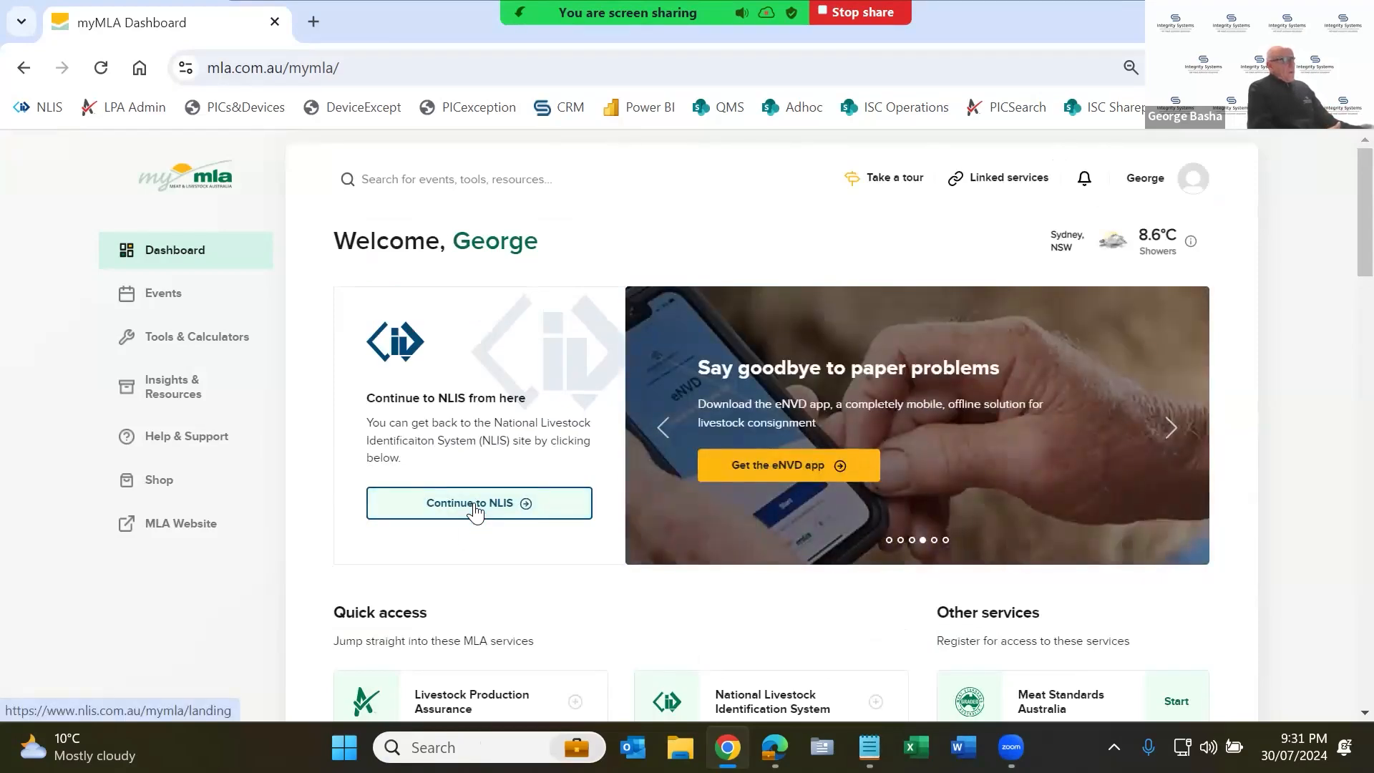
scroll(886, 480, down, 5)
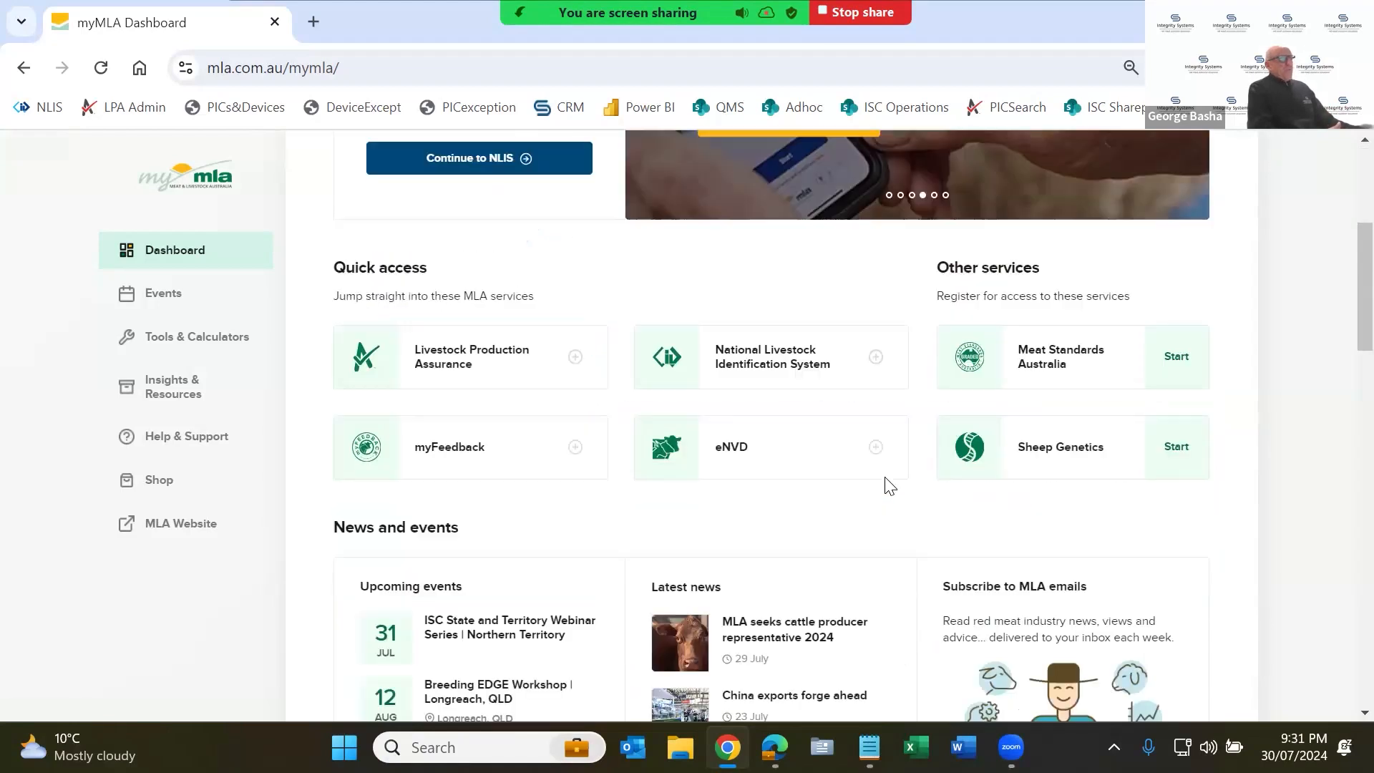
scroll(888, 485, down, 5)
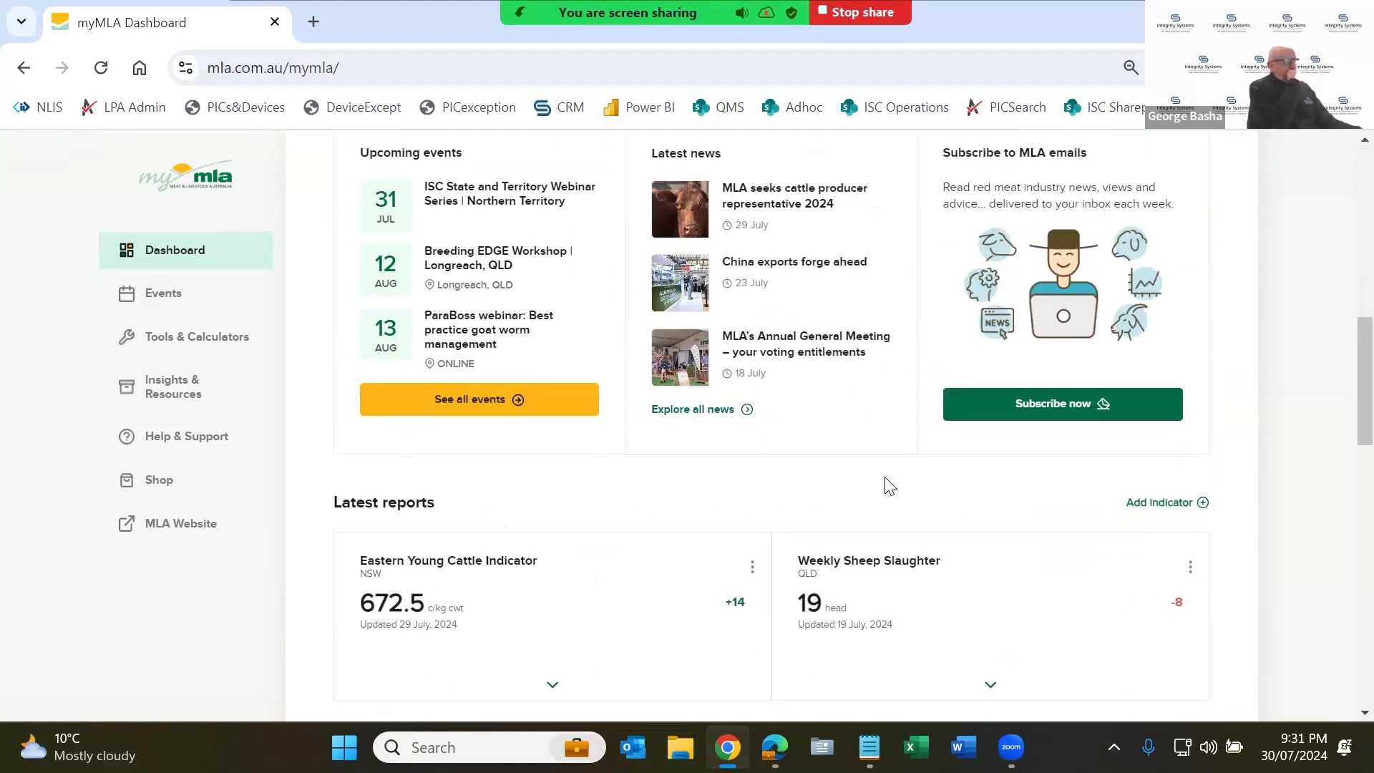
scroll(888, 485, up, 10)
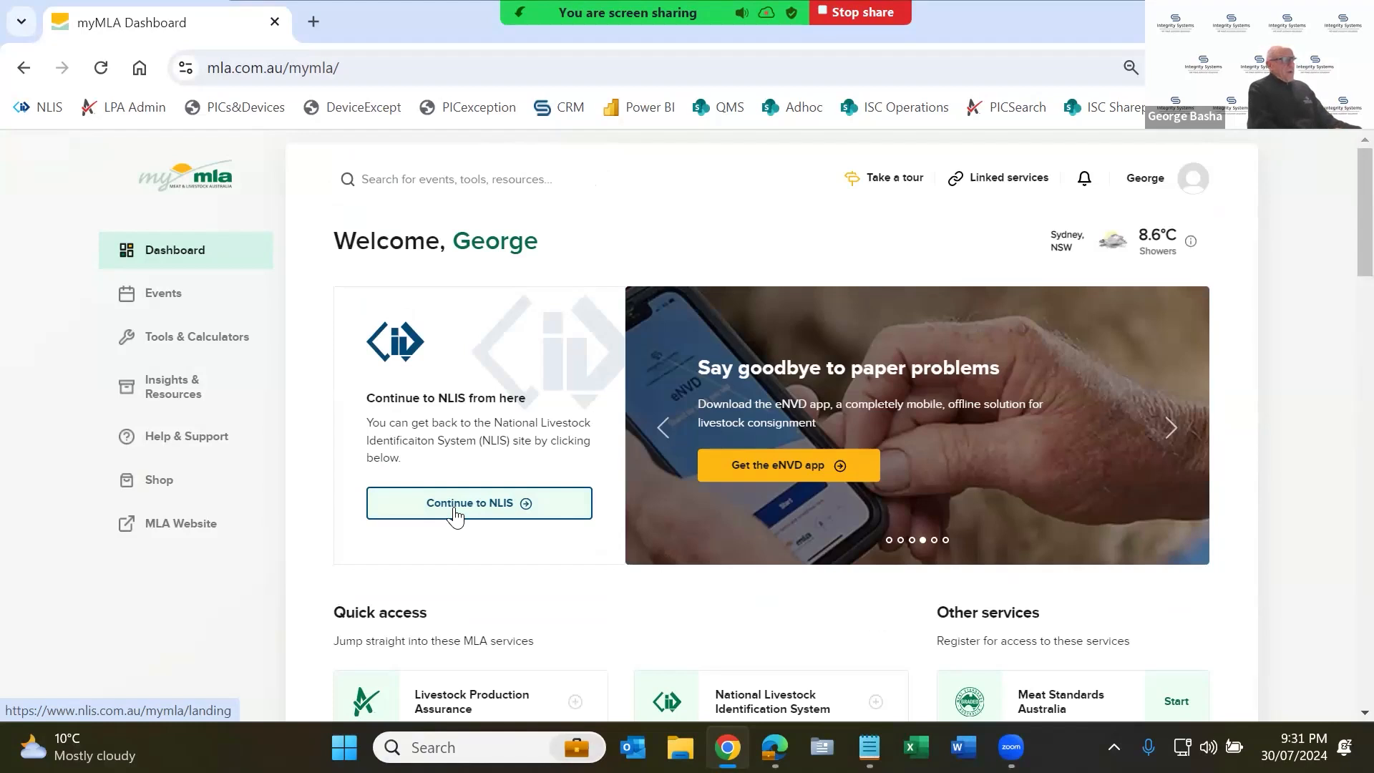
click(456, 509)
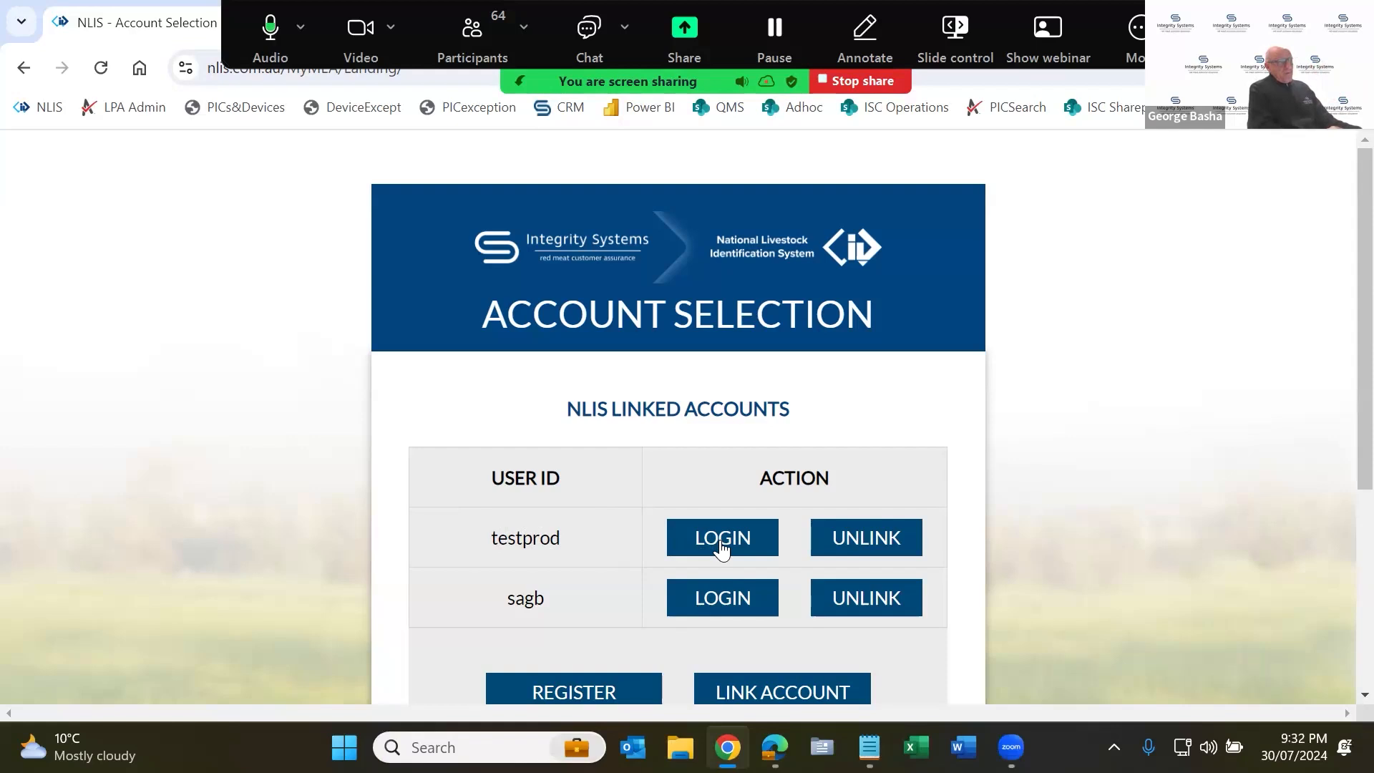
click(720, 540)
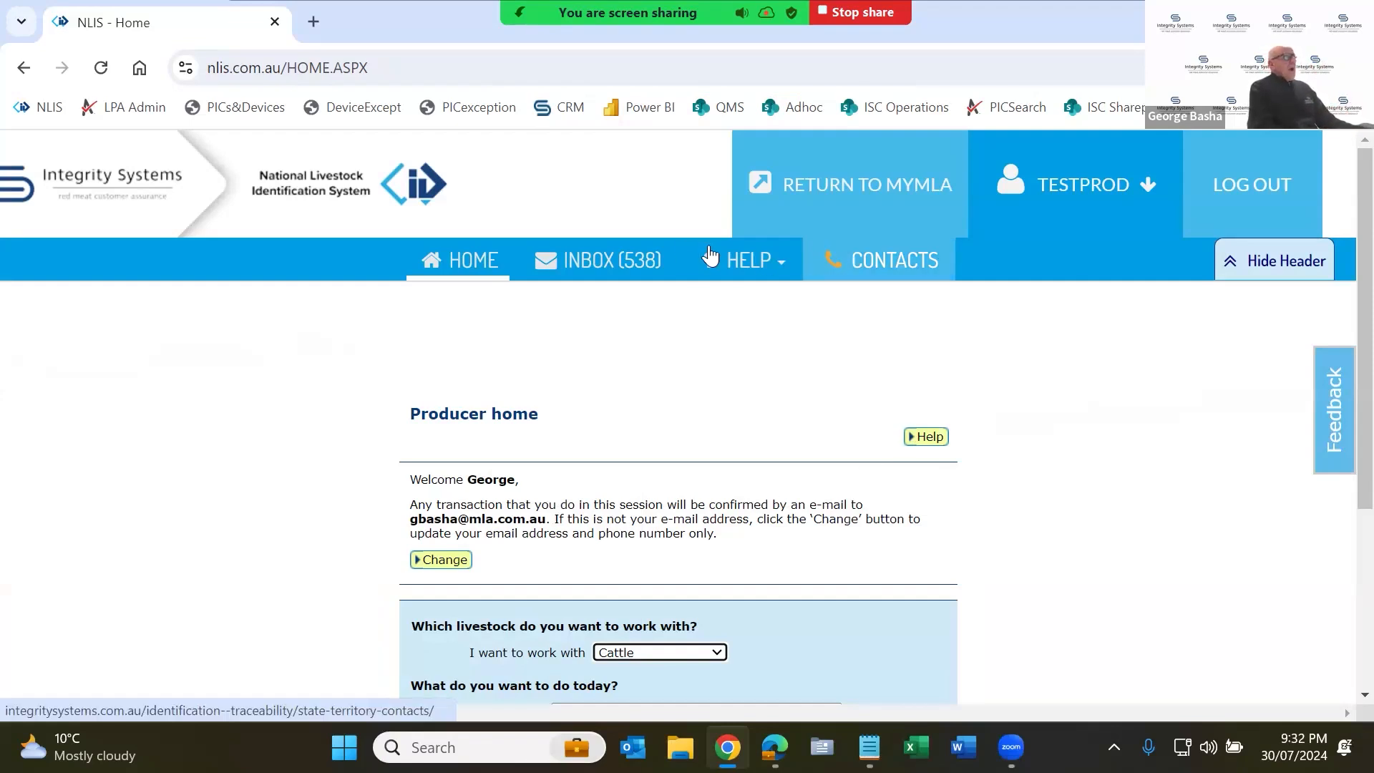
Step: Open the NLIS help tools and review the tech tips for the Sheep (individual) livestock type
click(763, 266)
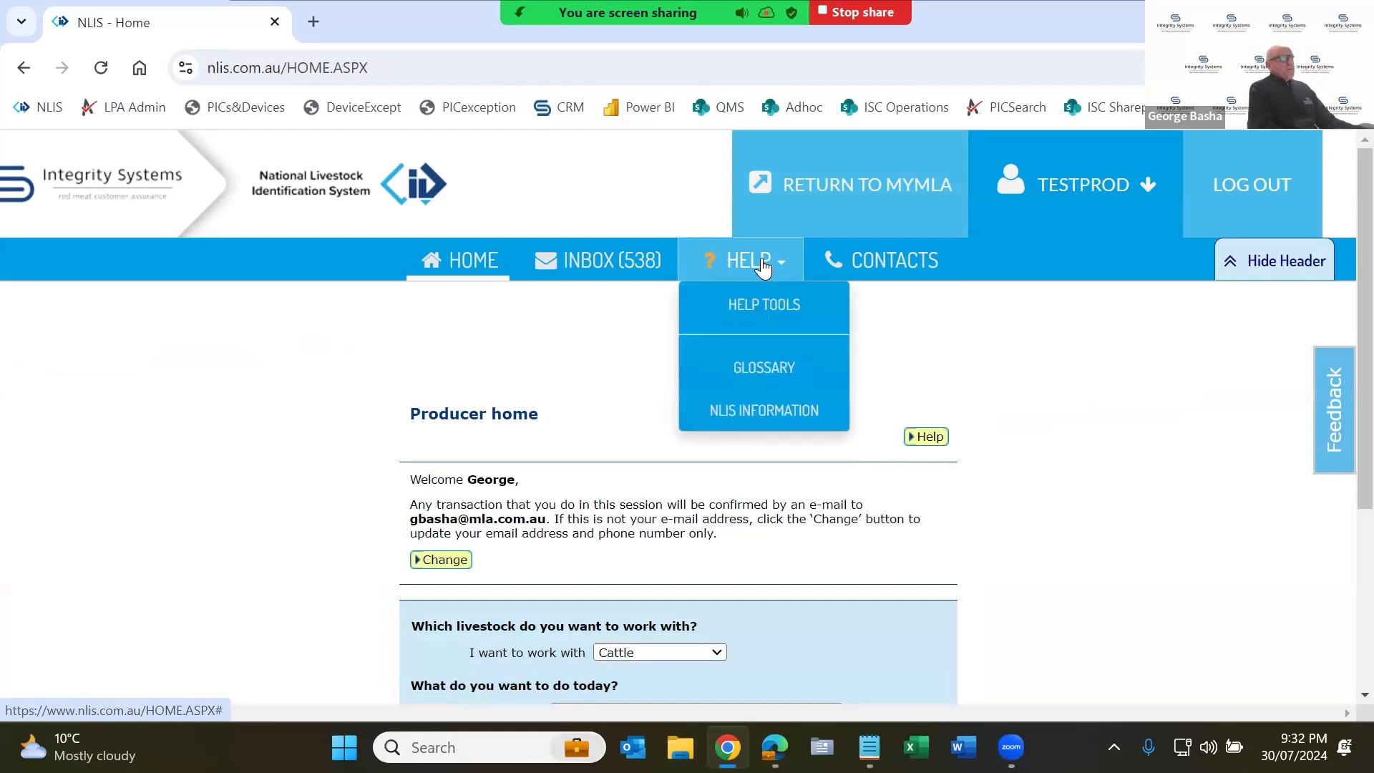
click(778, 308)
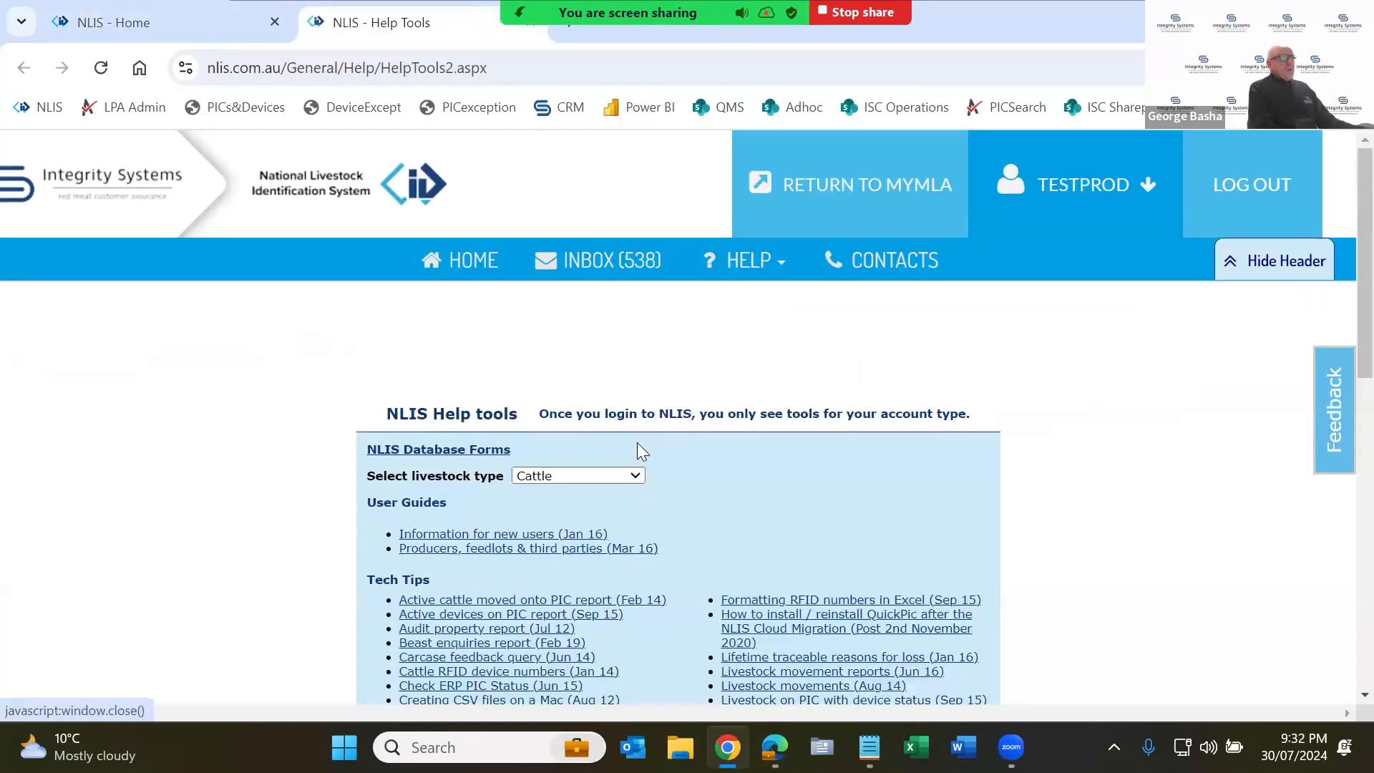
scroll(612, 429, down, 3)
scroll(623, 387, up, 2)
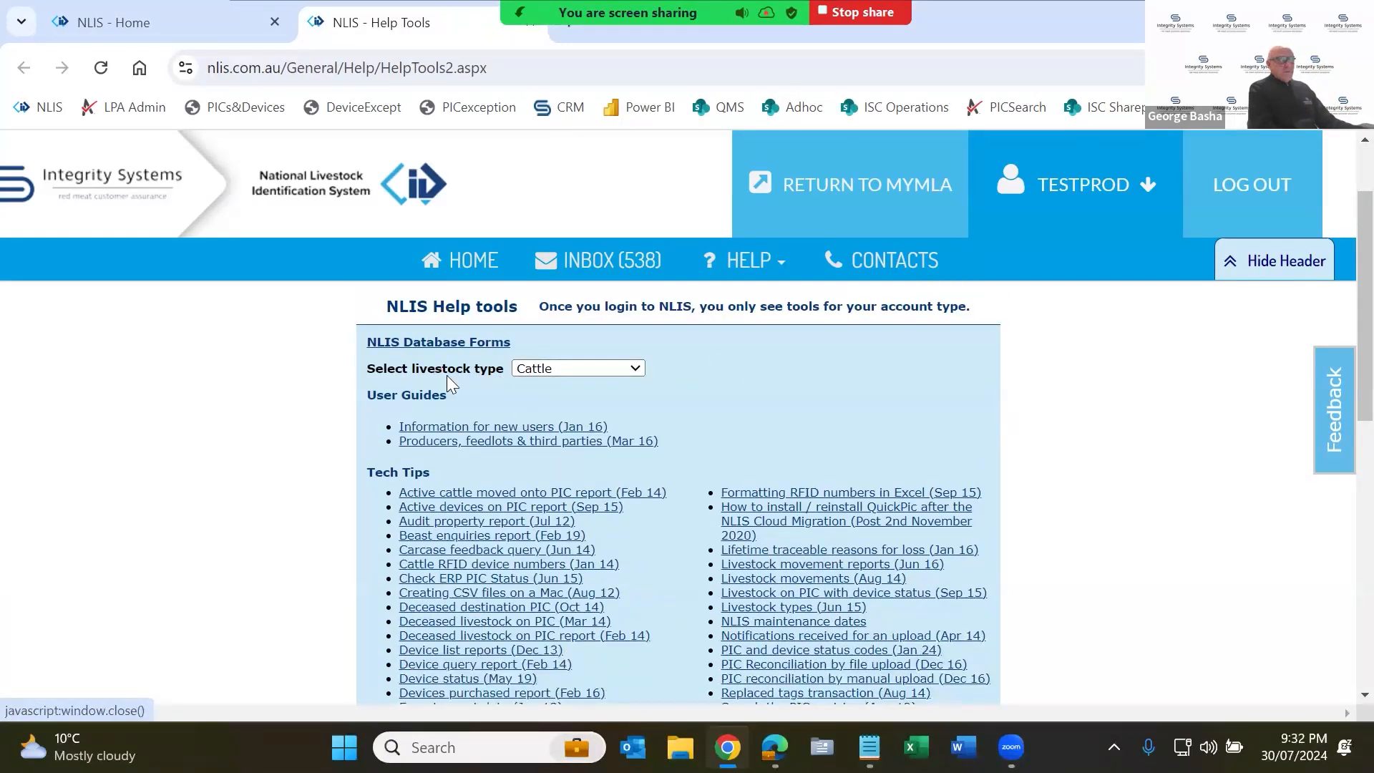
scroll(462, 394, up, 1)
click(559, 398)
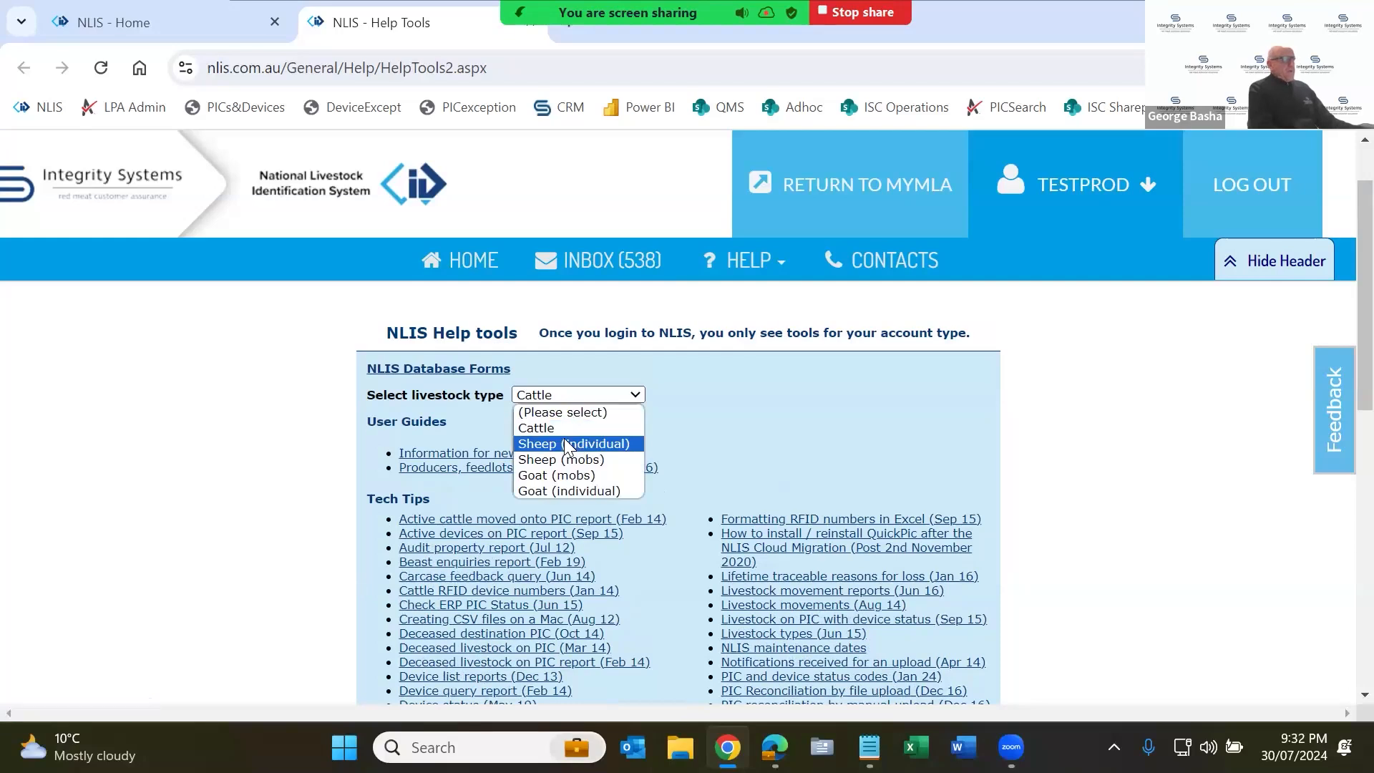
click(566, 444)
scroll(596, 440, down, 3)
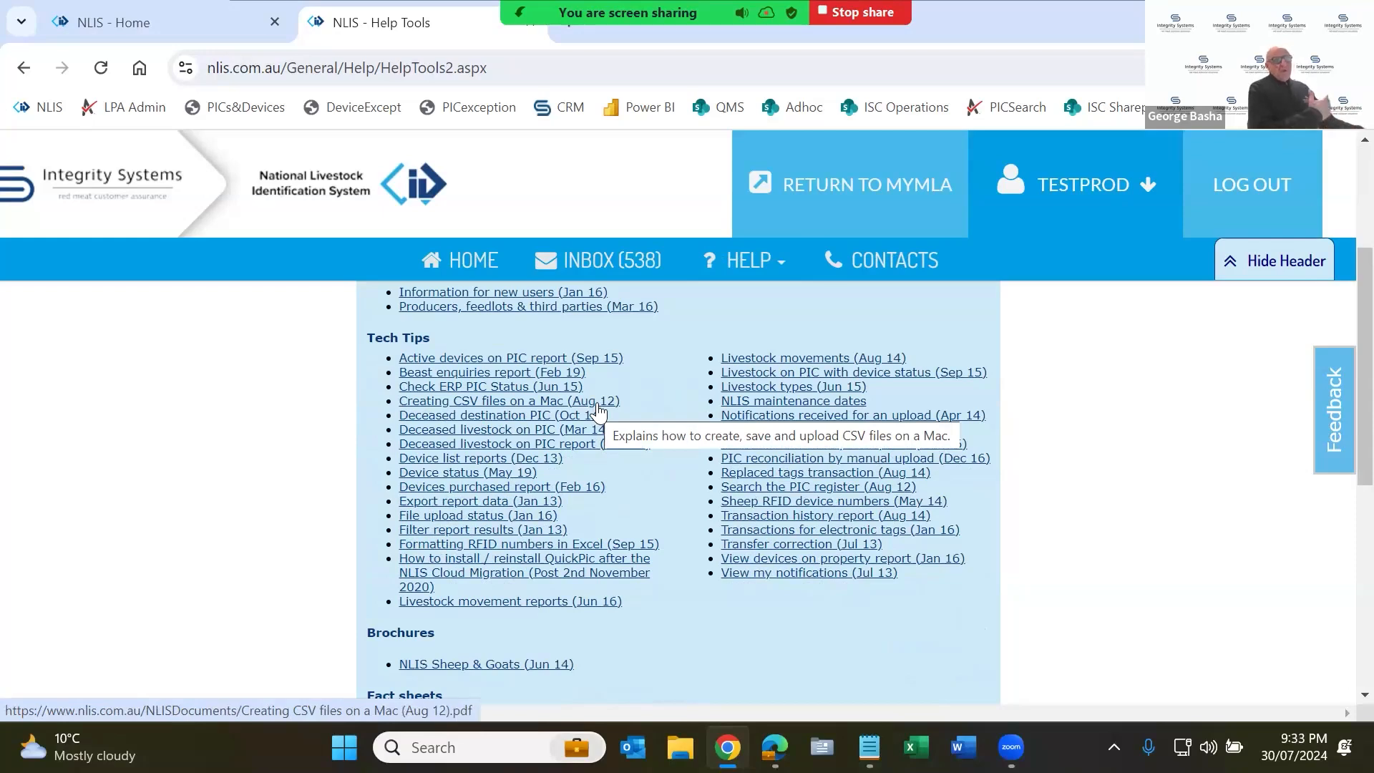
scroll(598, 411, up, 3)
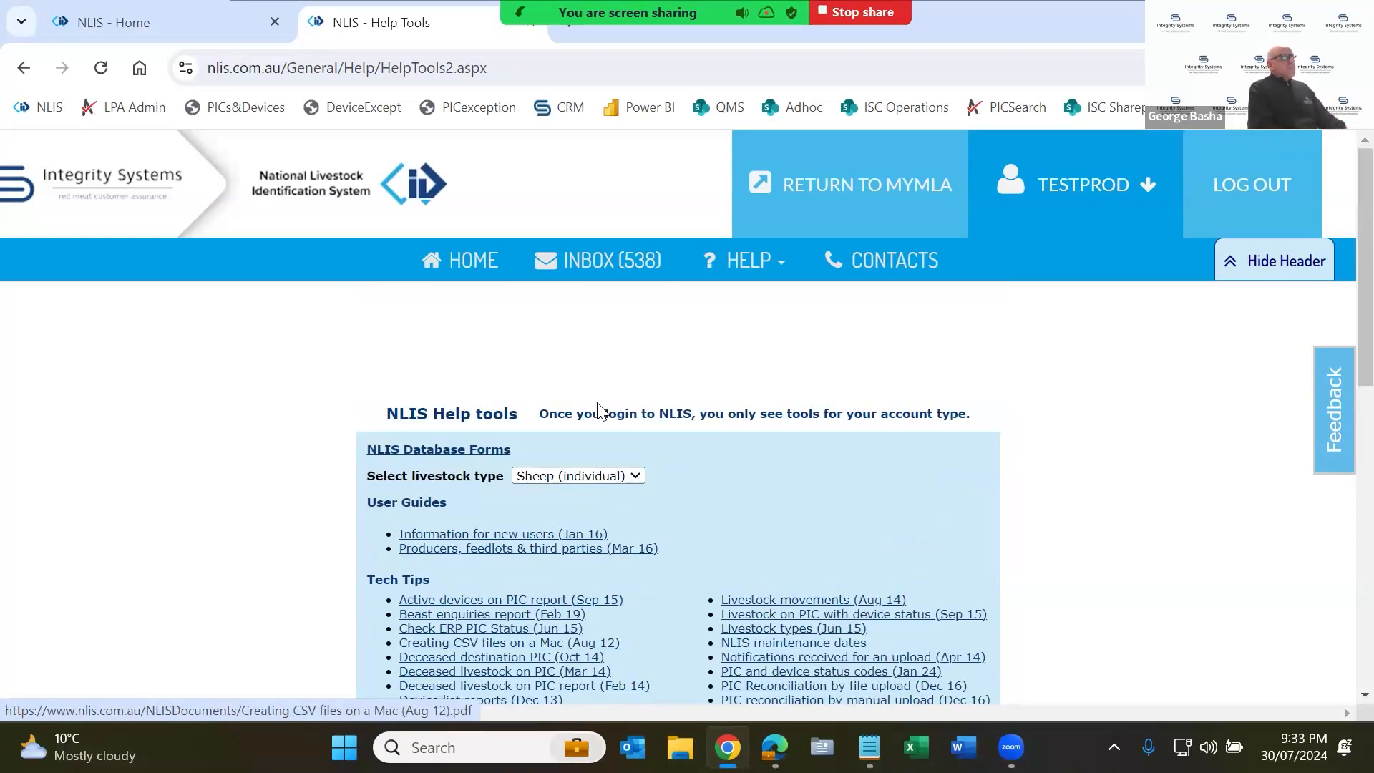
Step: Return to the producer home page, collapse its header, and set the livestock to work with to Sheep (individual)
click(465, 270)
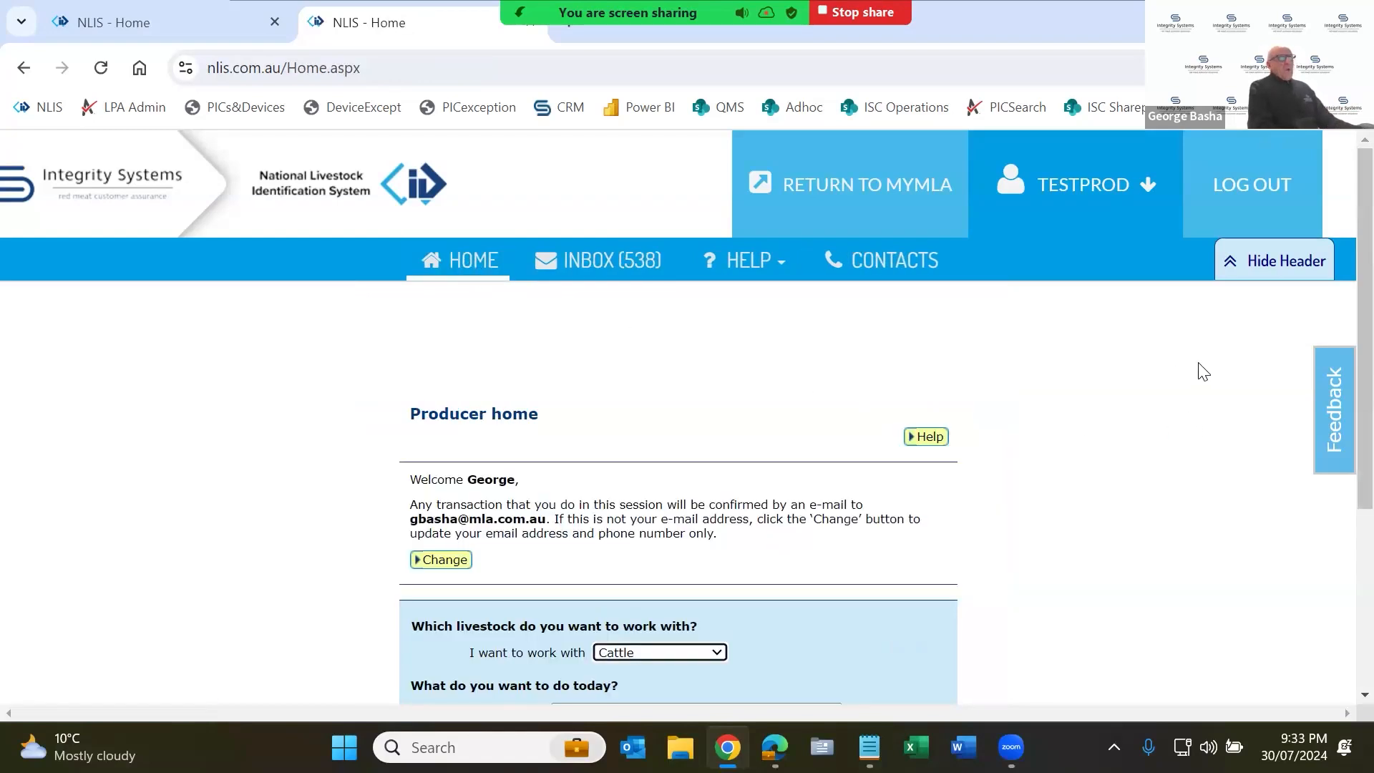
click(1286, 264)
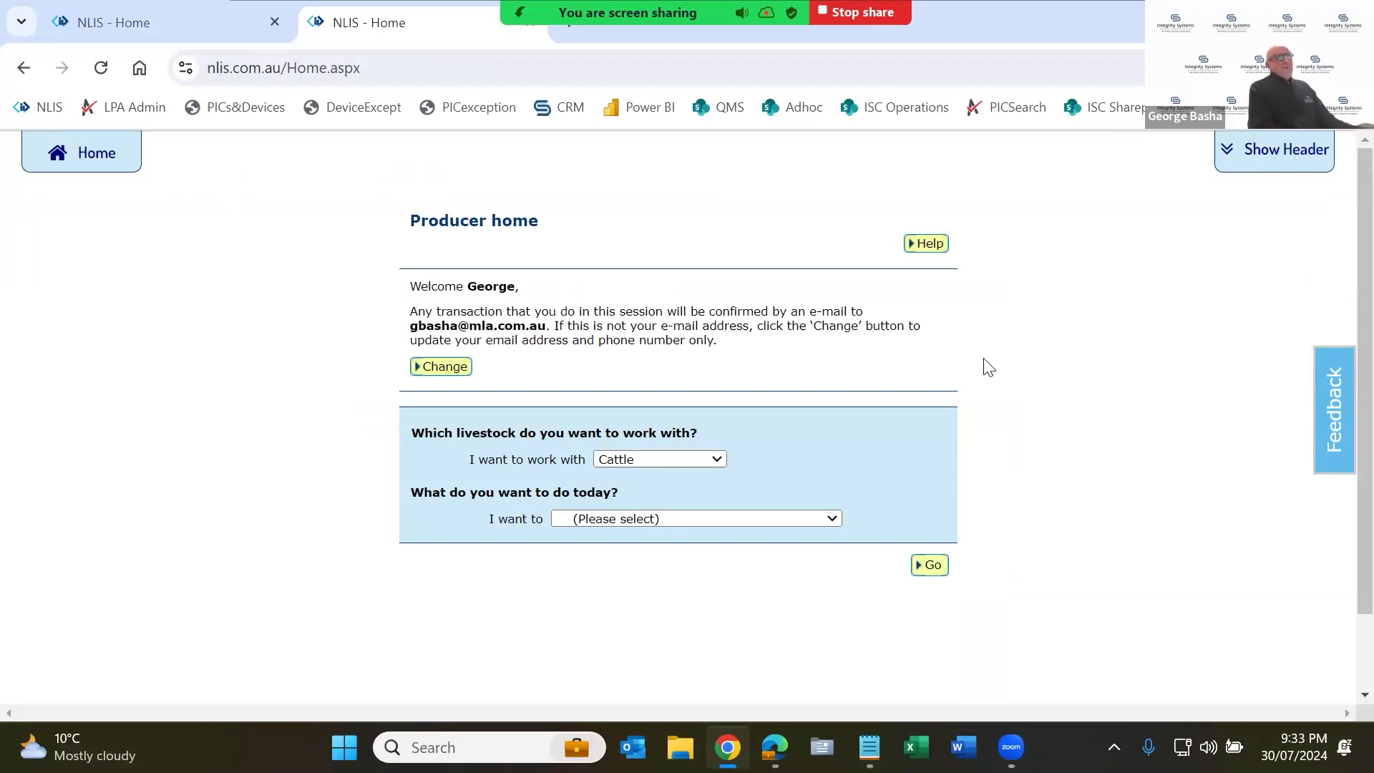
click(691, 458)
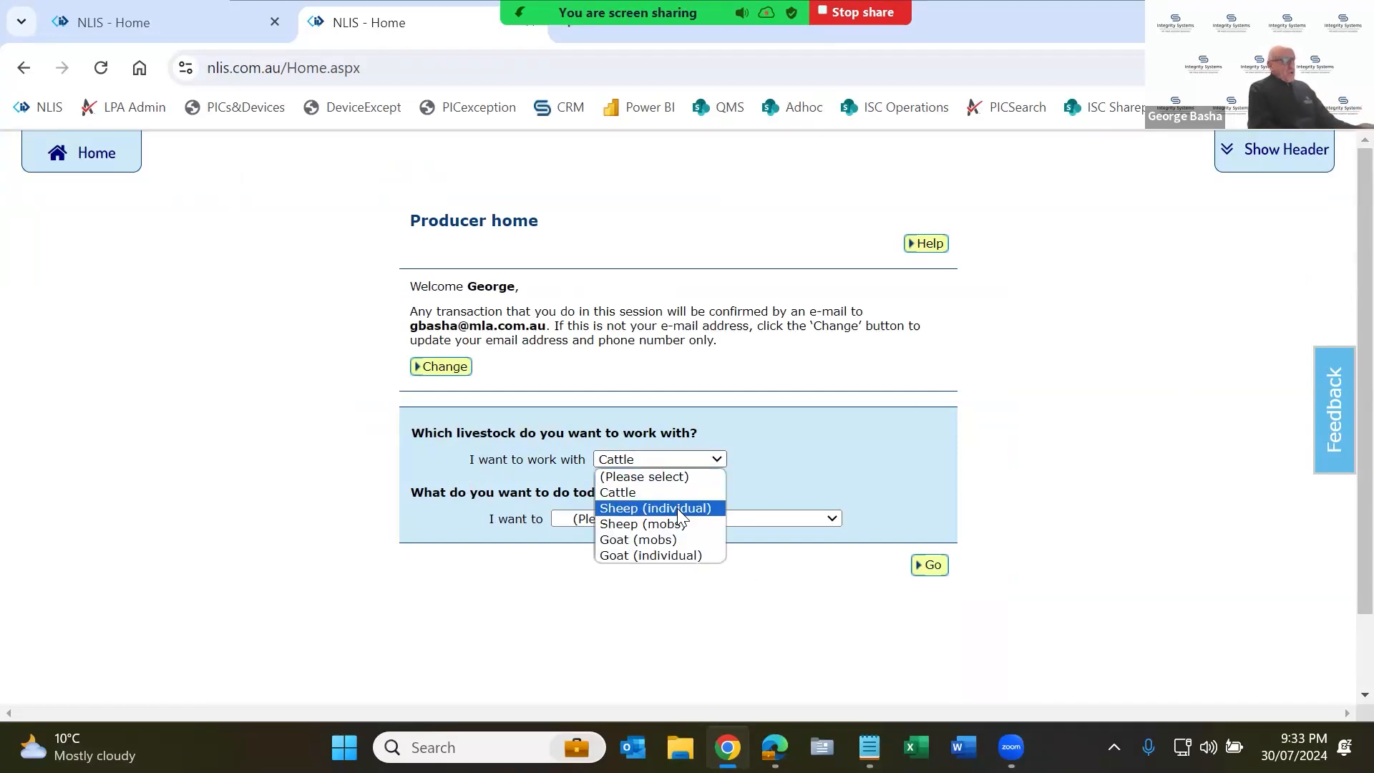
click(677, 509)
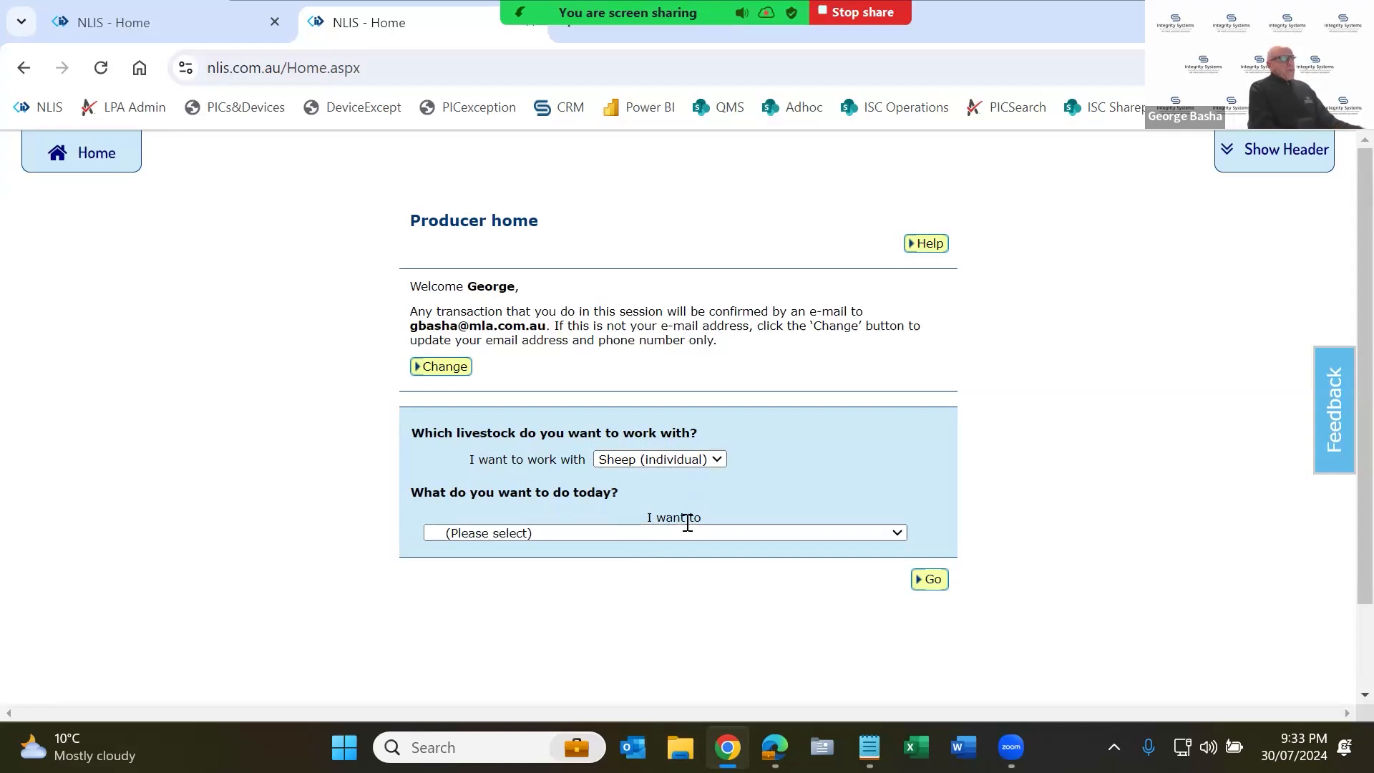
Step: Open the account's livestock type settings and submit the selection with Sheep (individual) ticked
click(637, 532)
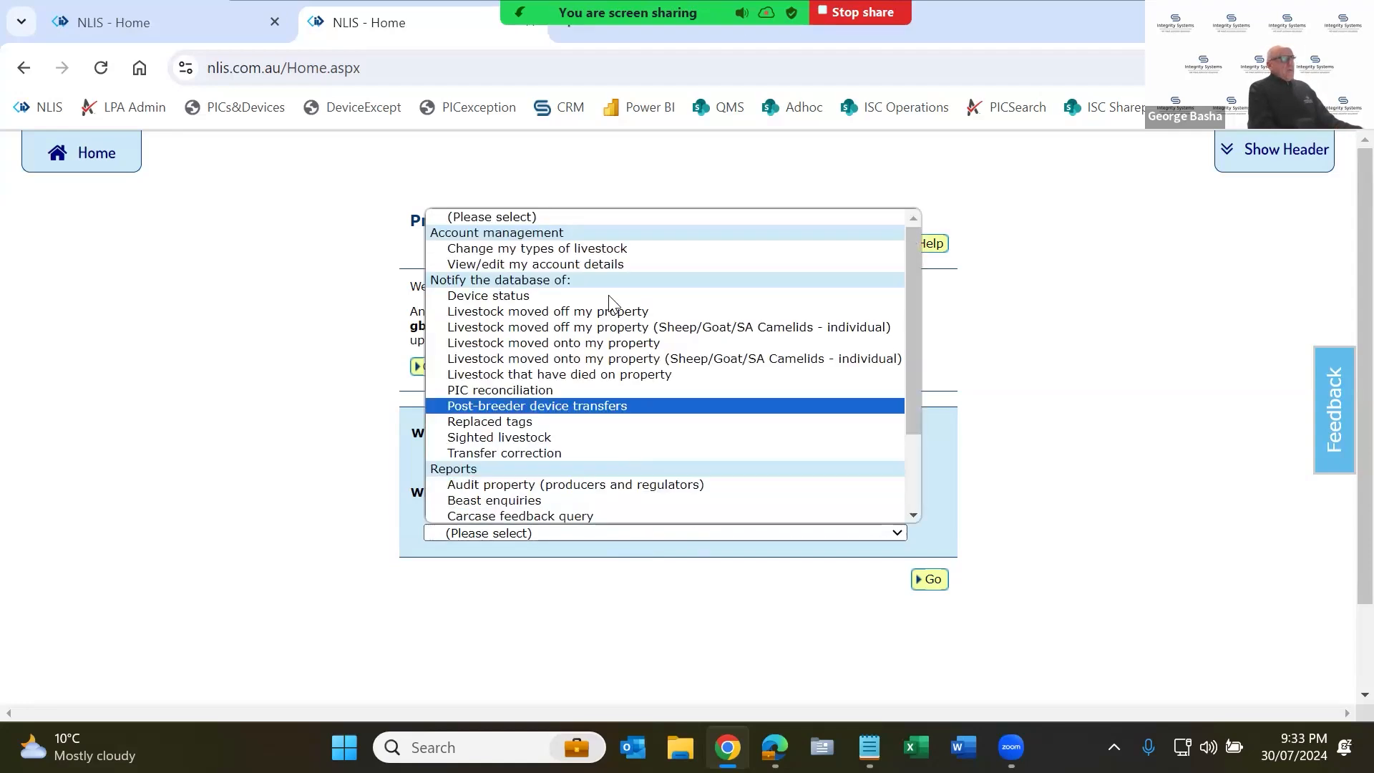
click(599, 251)
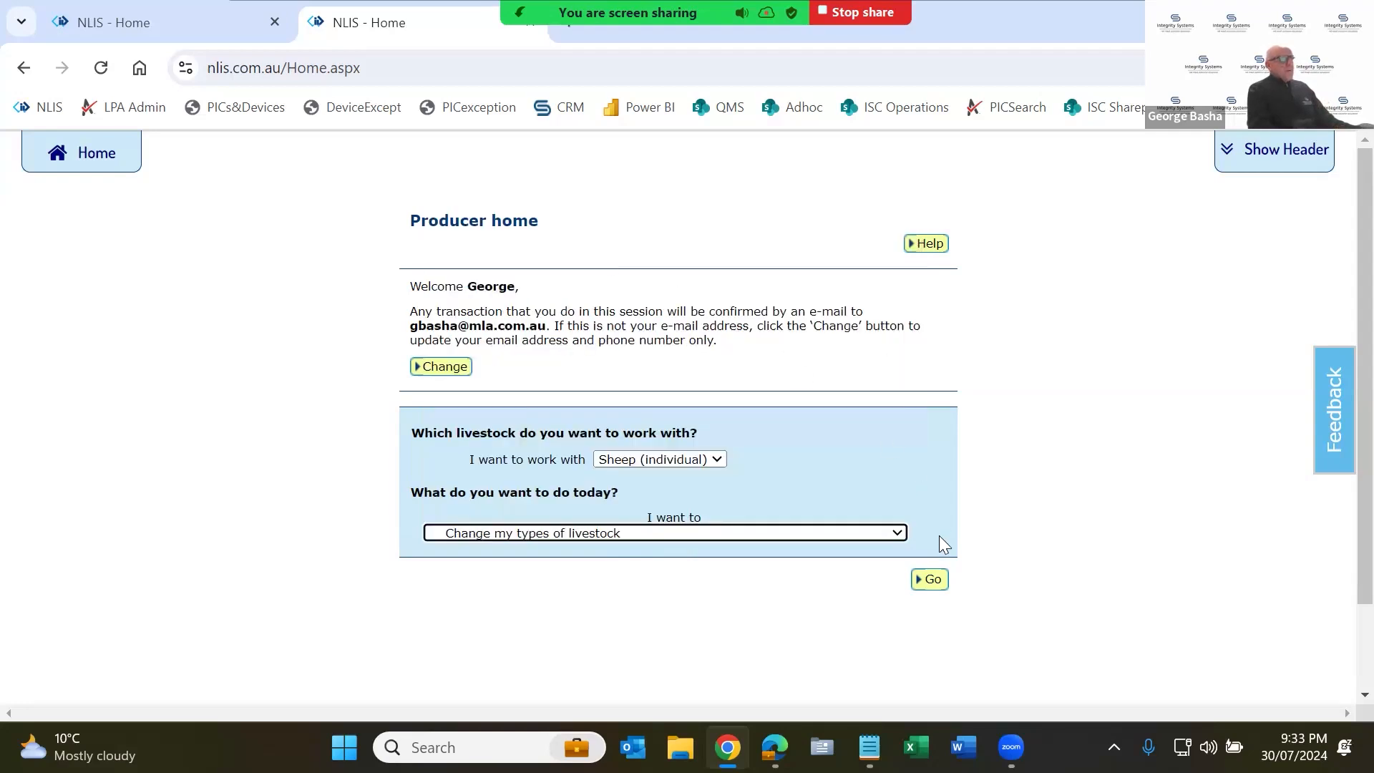
click(929, 580)
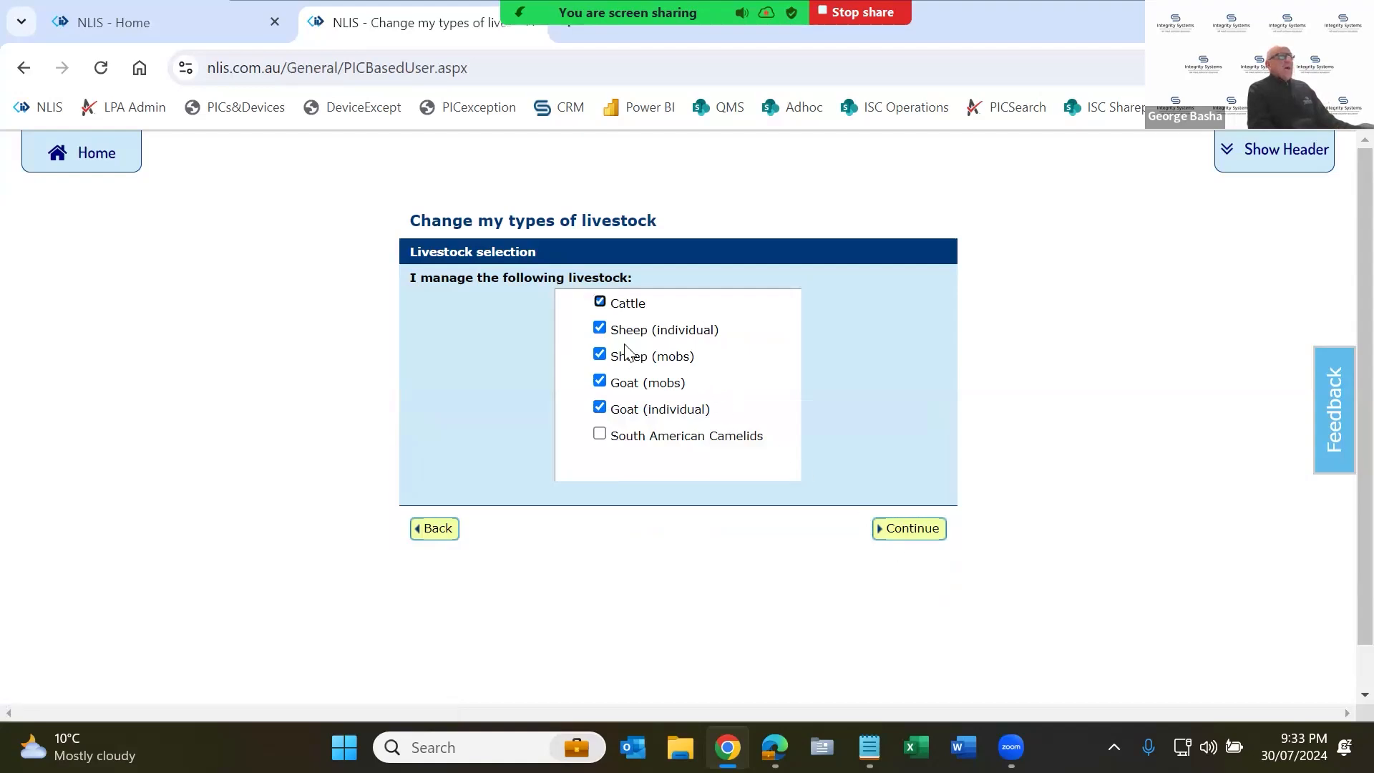
click(601, 329)
click(601, 331)
click(908, 529)
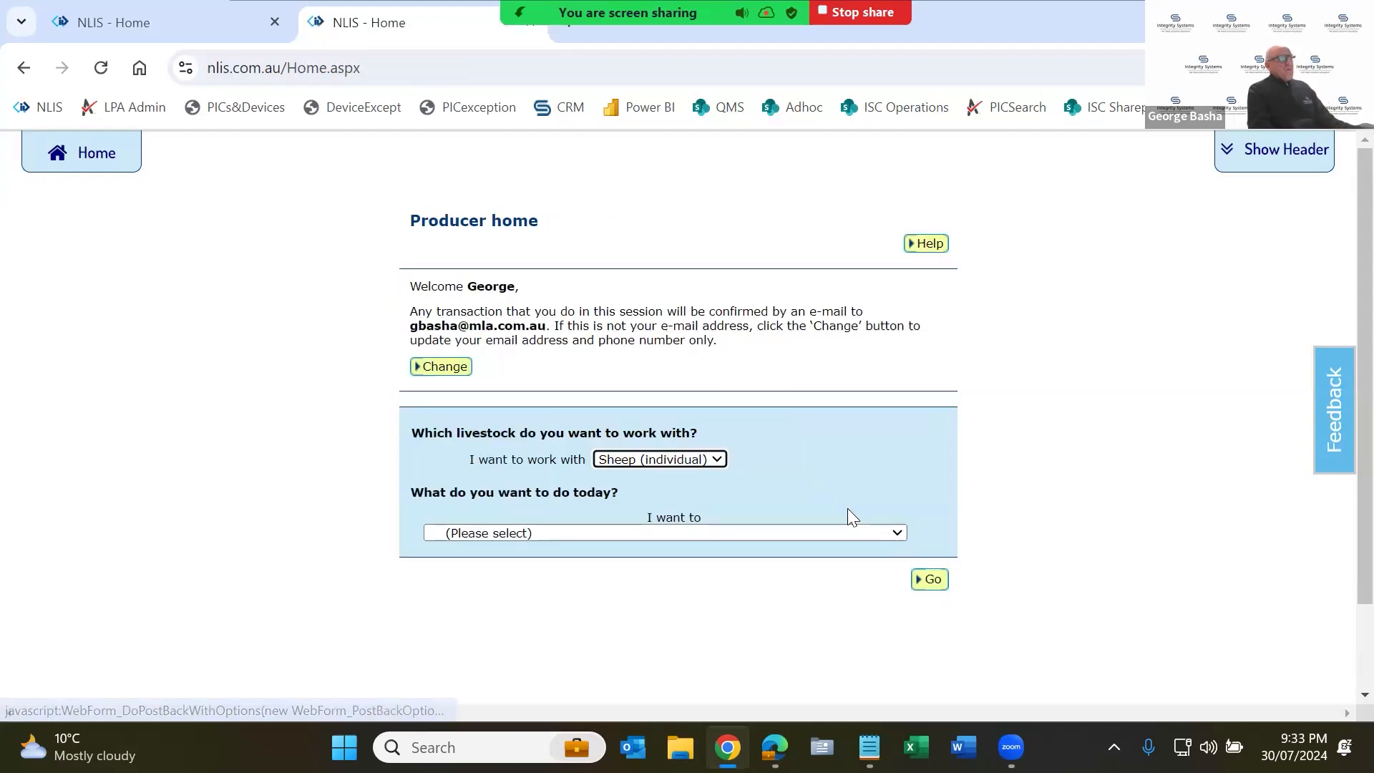
Step: With Sheep (individual) as the livestock, choose the task for livestock that have died on property and proceed
click(713, 460)
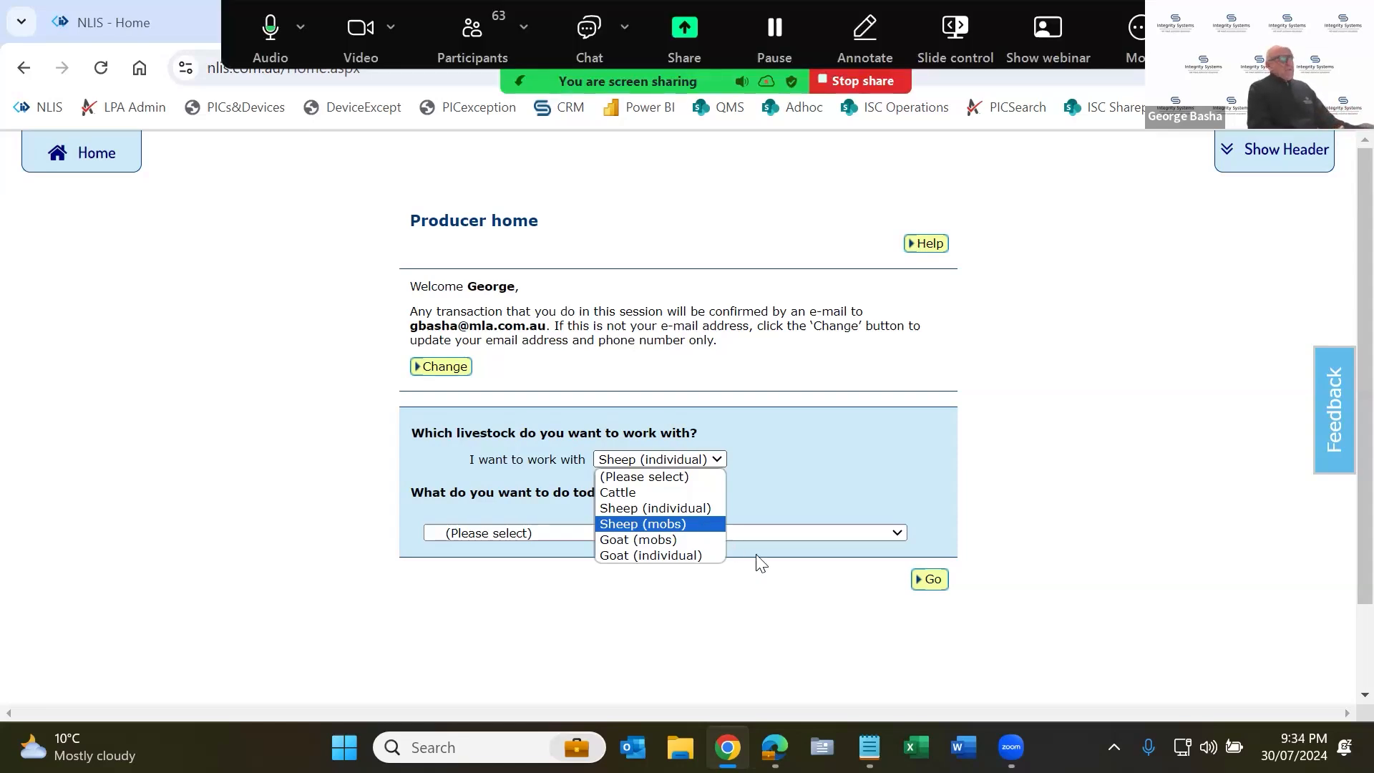
click(688, 509)
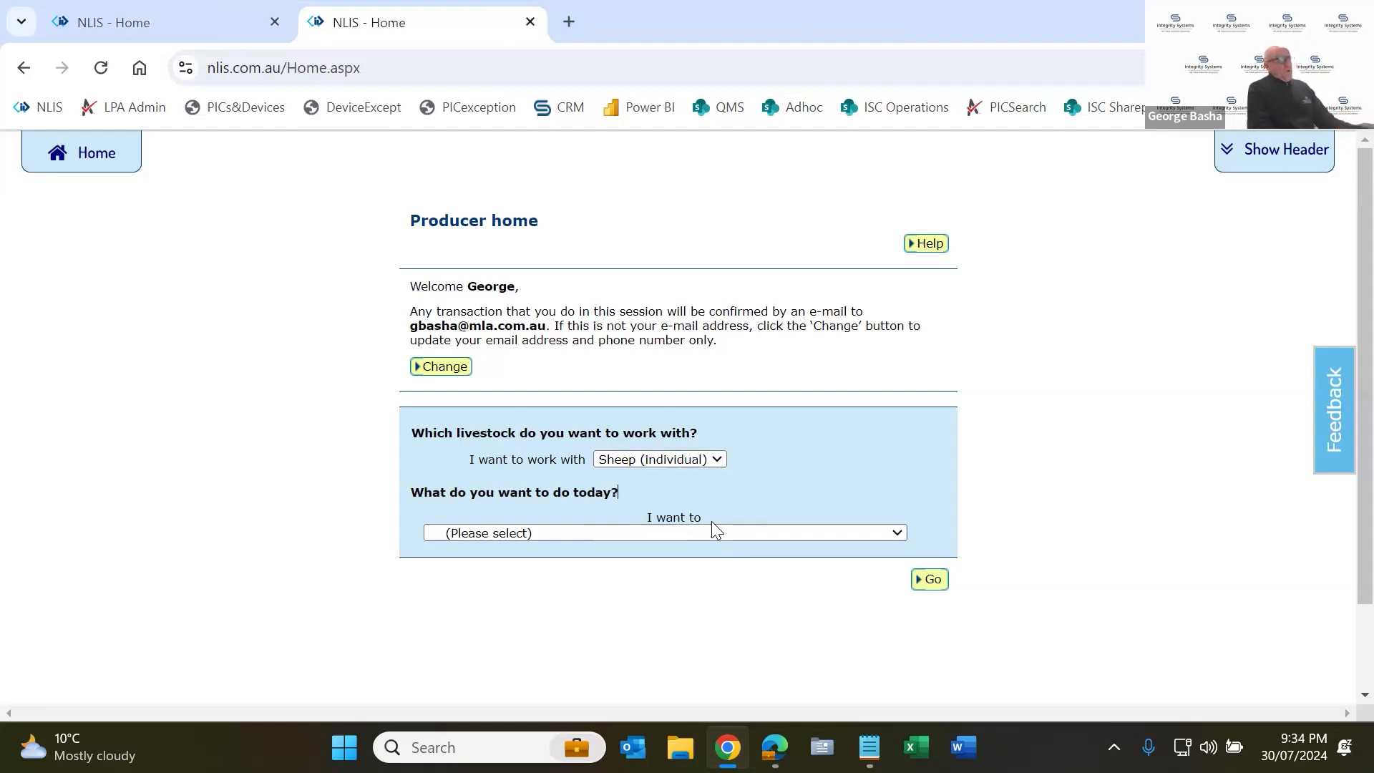
scroll(711, 521, down, 2)
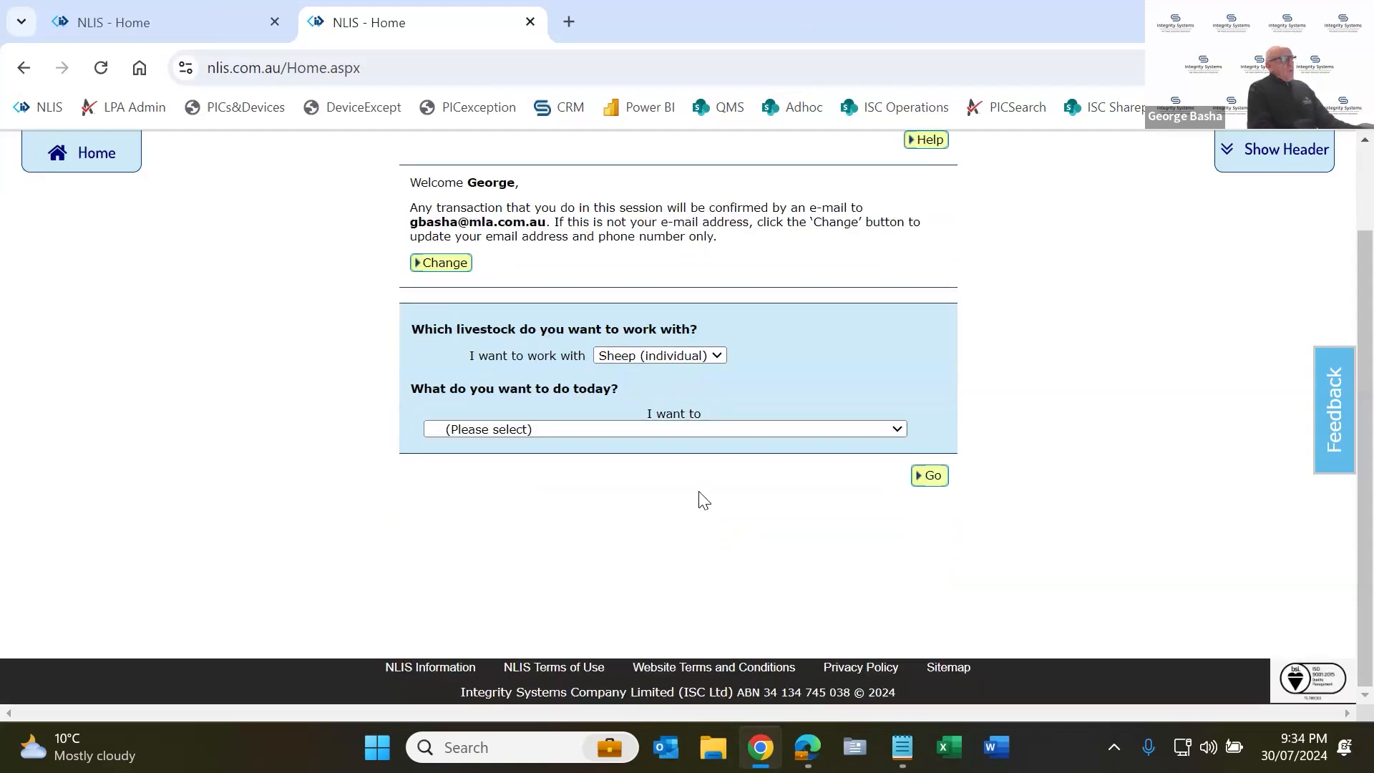
click(722, 433)
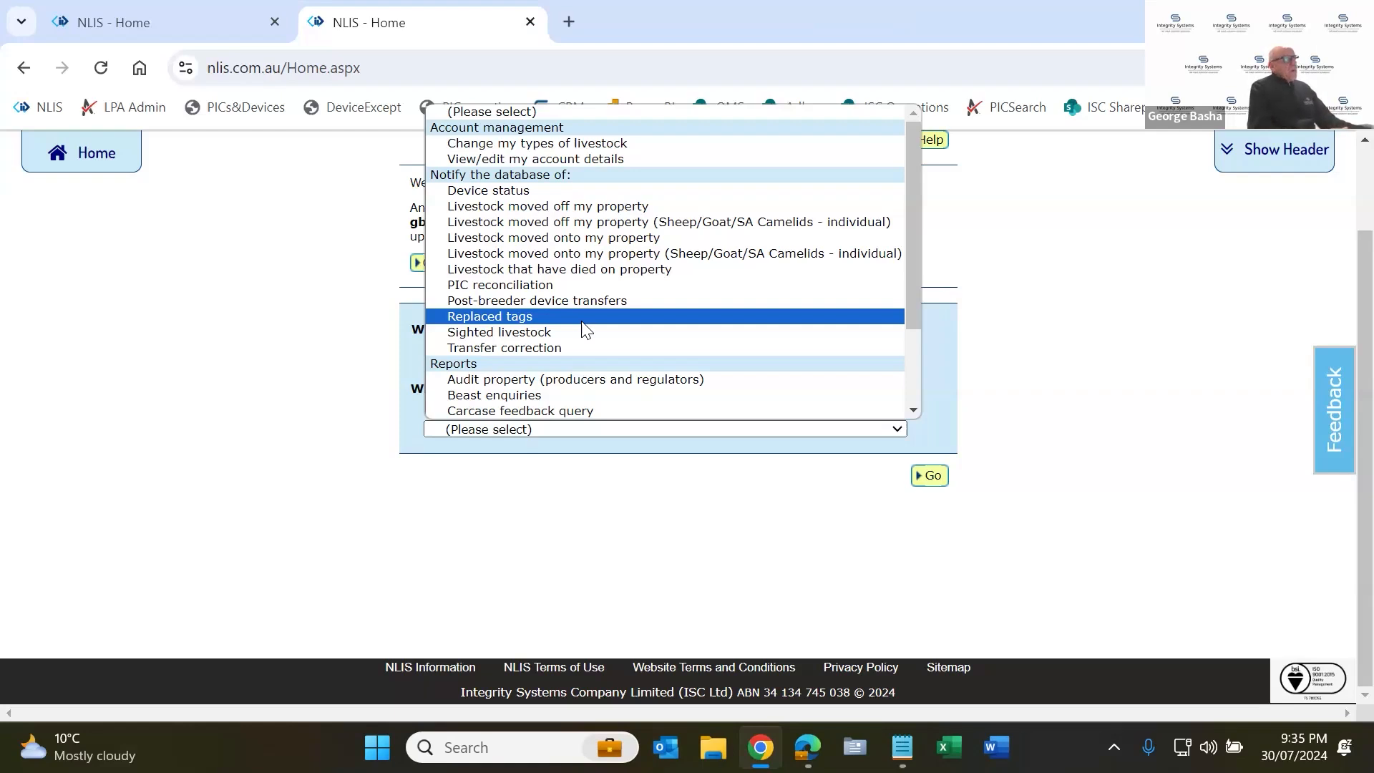
scroll(582, 322, down, 1)
scroll(583, 328, down, 3)
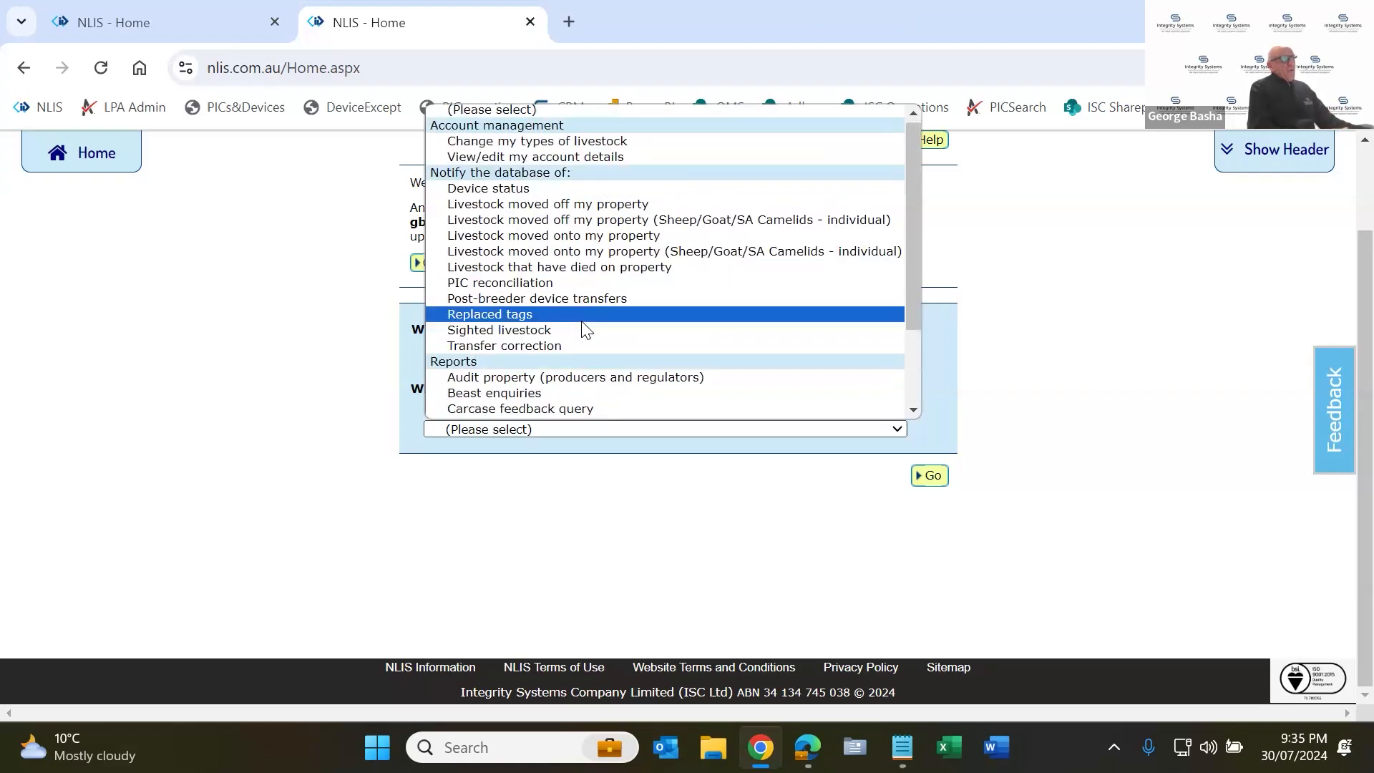
scroll(583, 328, up, 1)
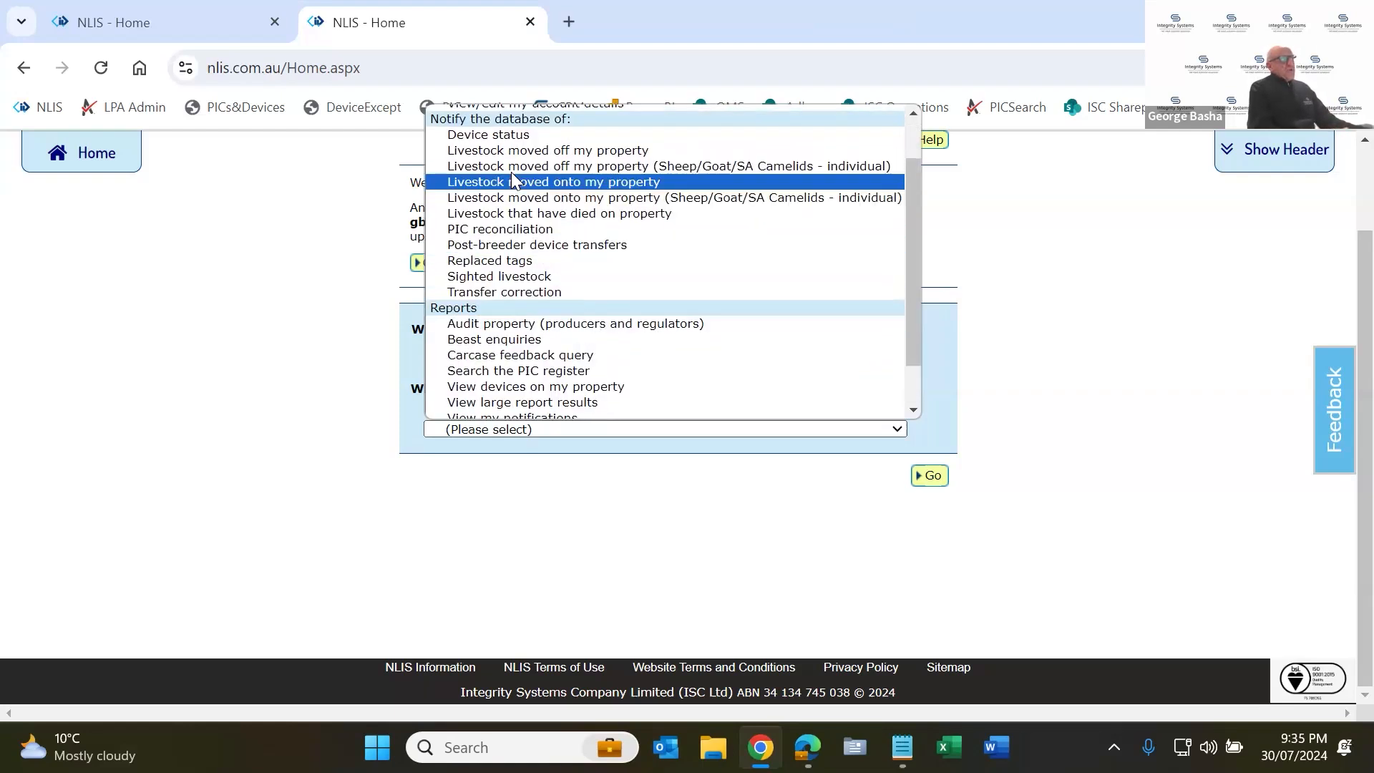
scroll(567, 365, down, 1)
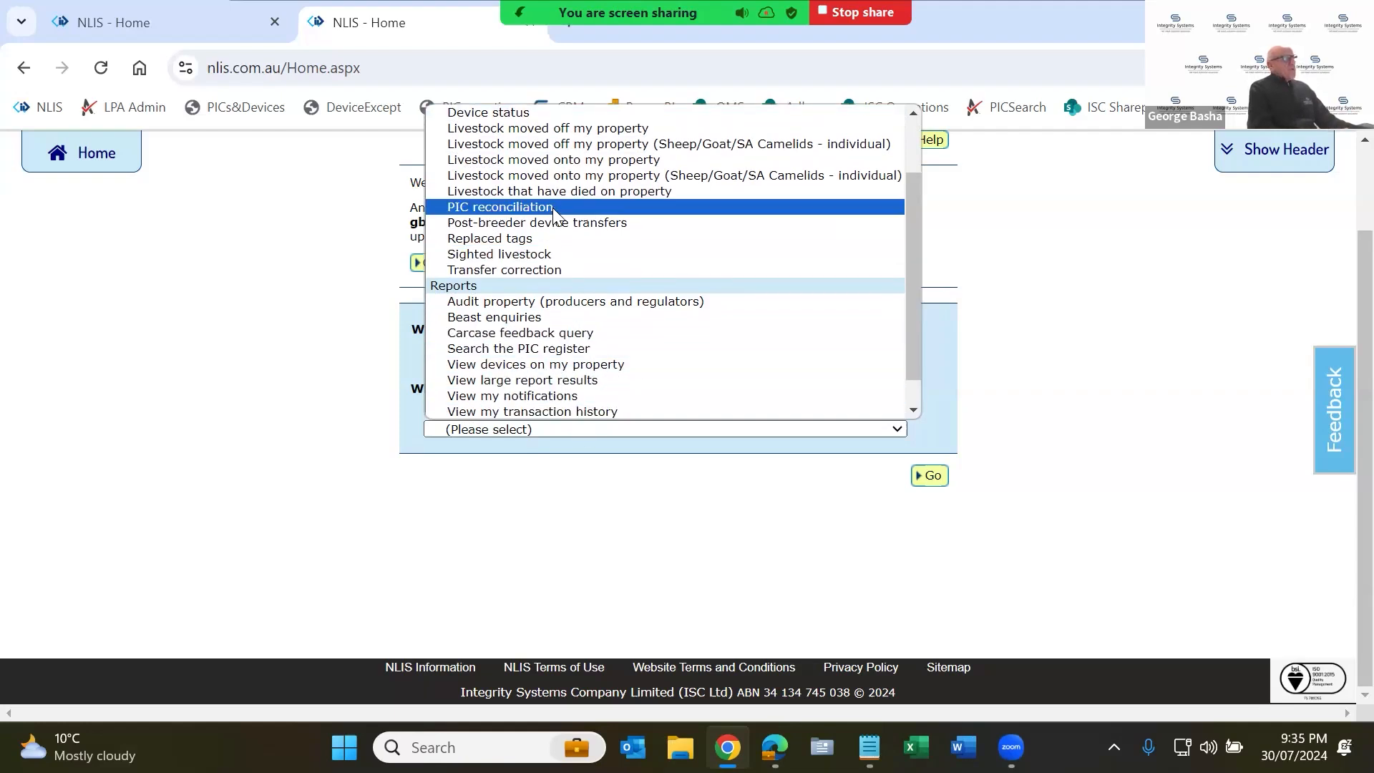
scroll(552, 215, up, 2)
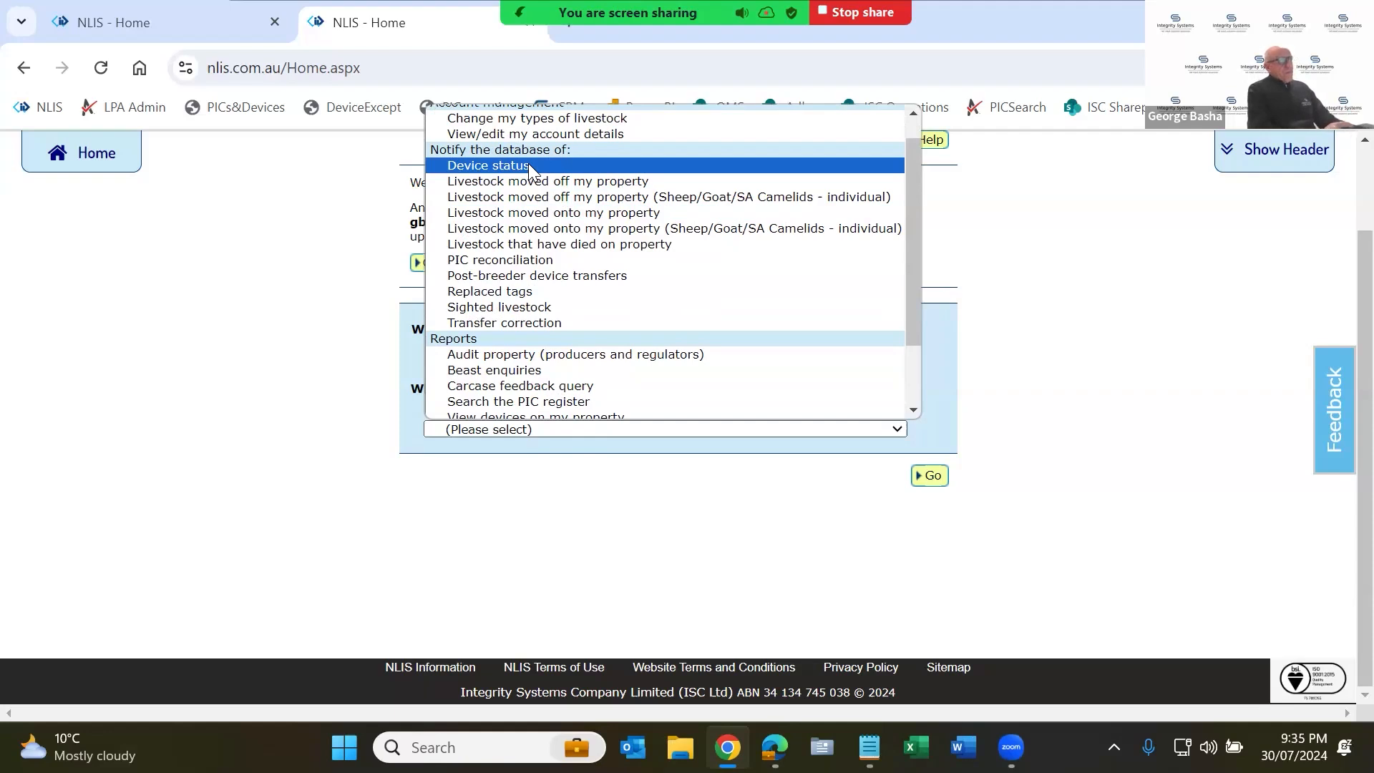
click(565, 244)
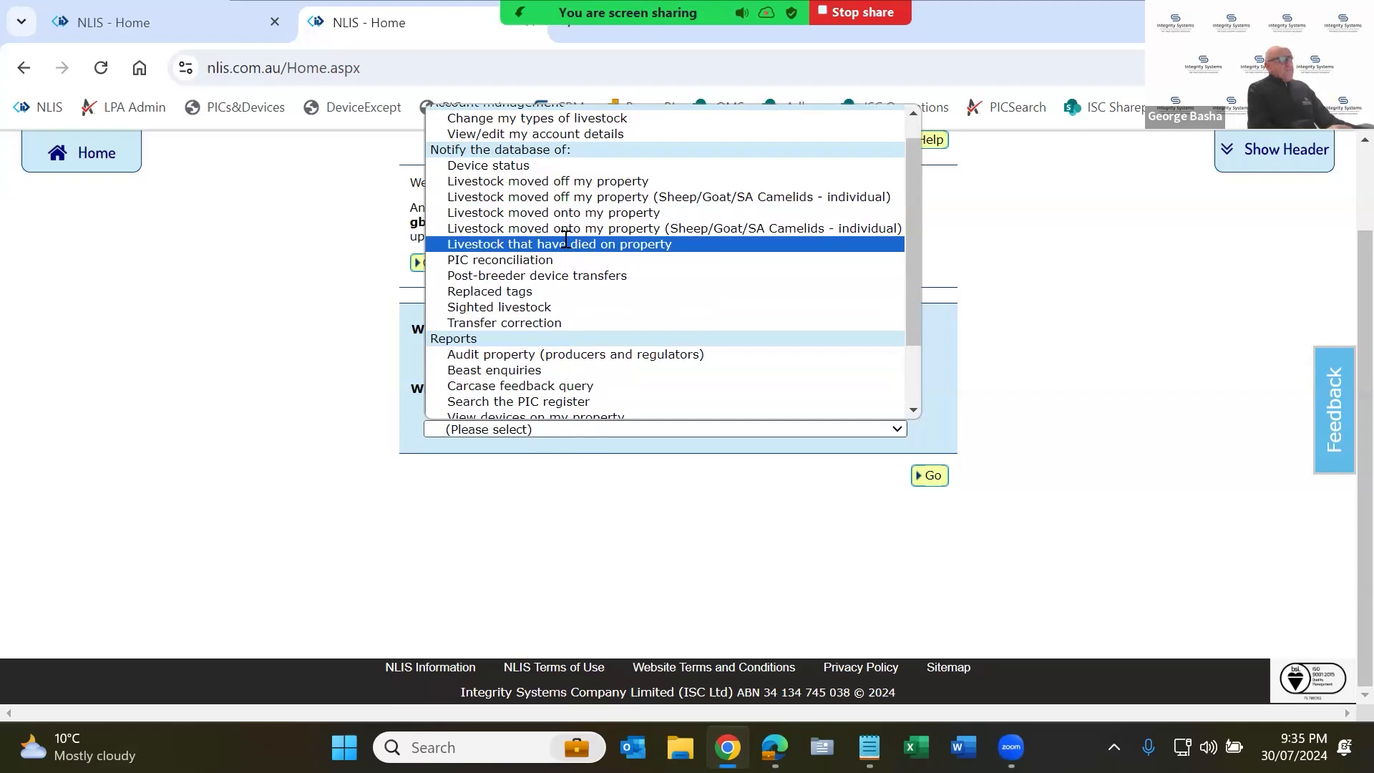
click(929, 478)
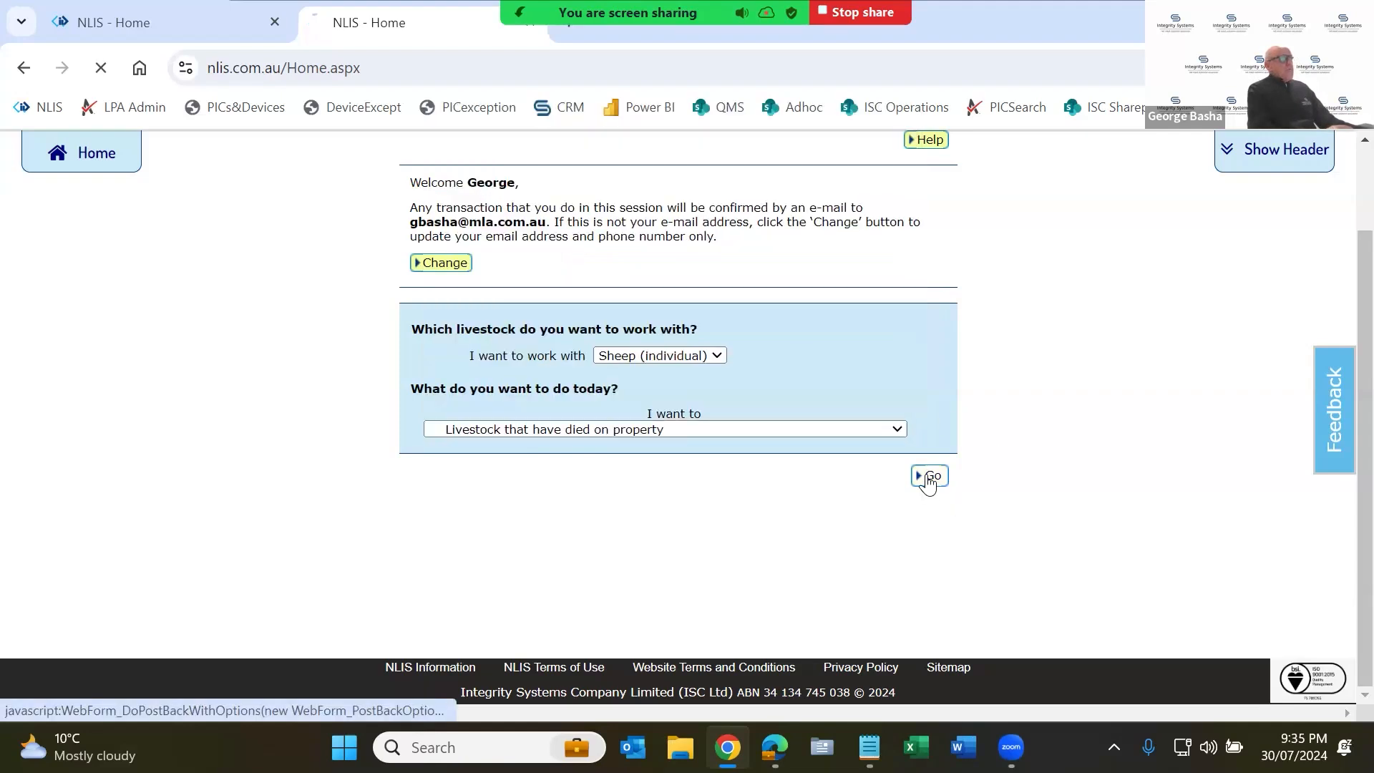
Step: Choose to enter the details manually, add device QBZZ2222ESW00039 as the dead sheep, and select qbzz2222 as the PIC it died on
click(516, 395)
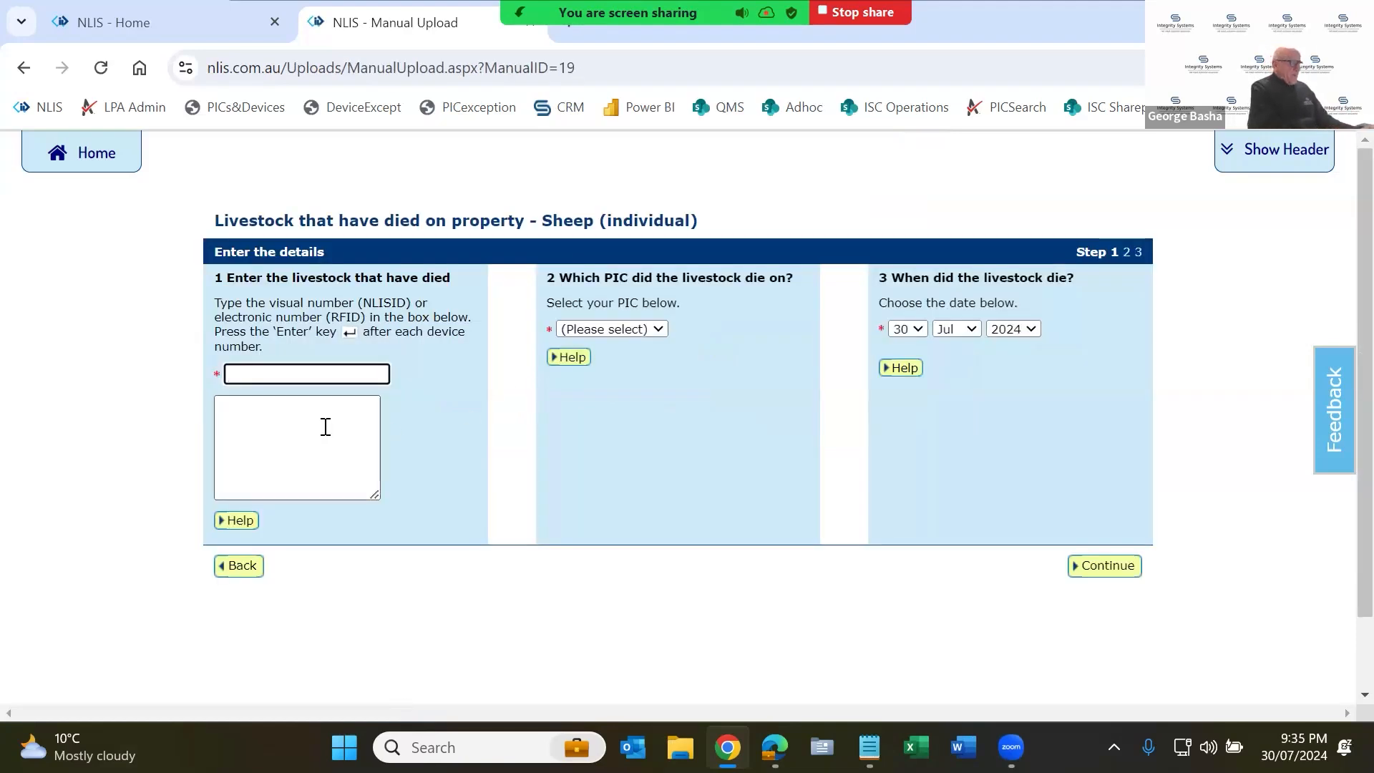
click(326, 426)
text(QBZZ2222ESW00039)
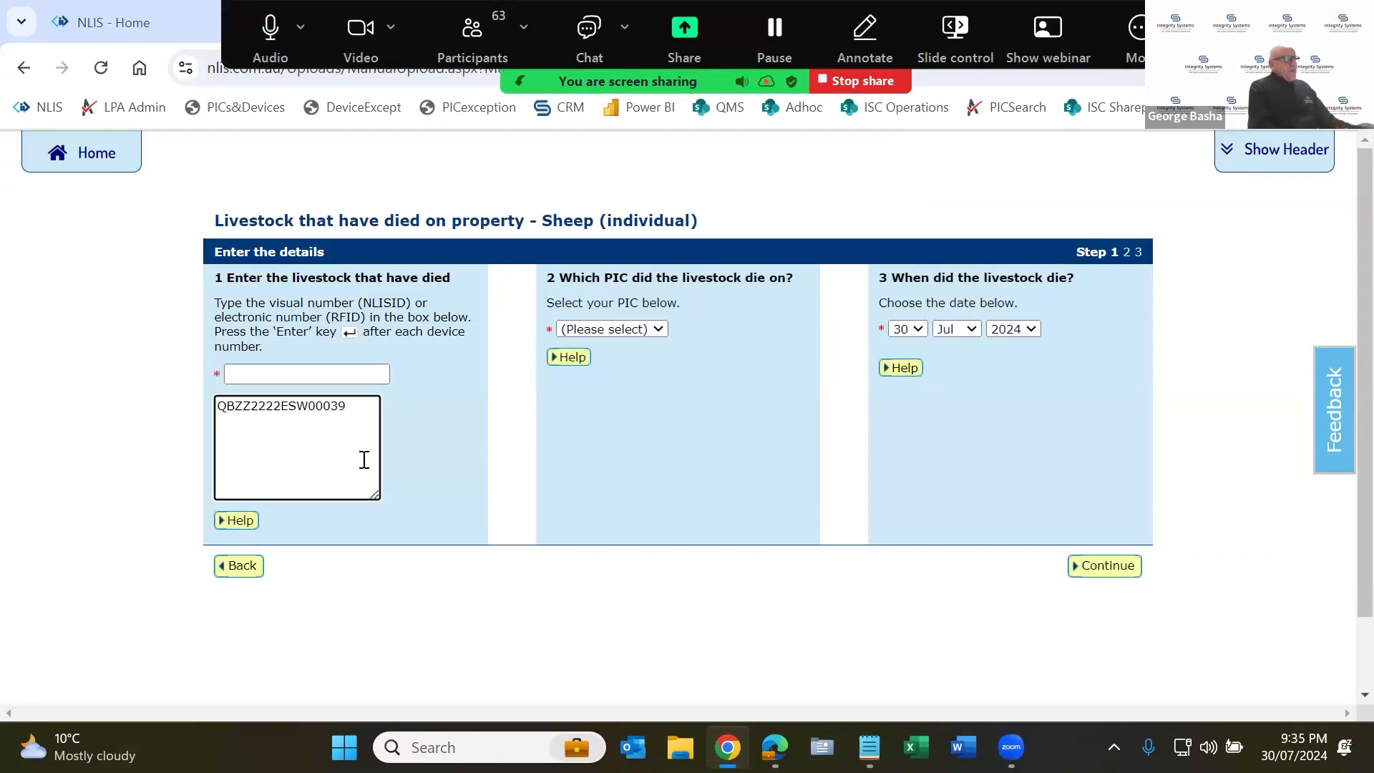
click(631, 324)
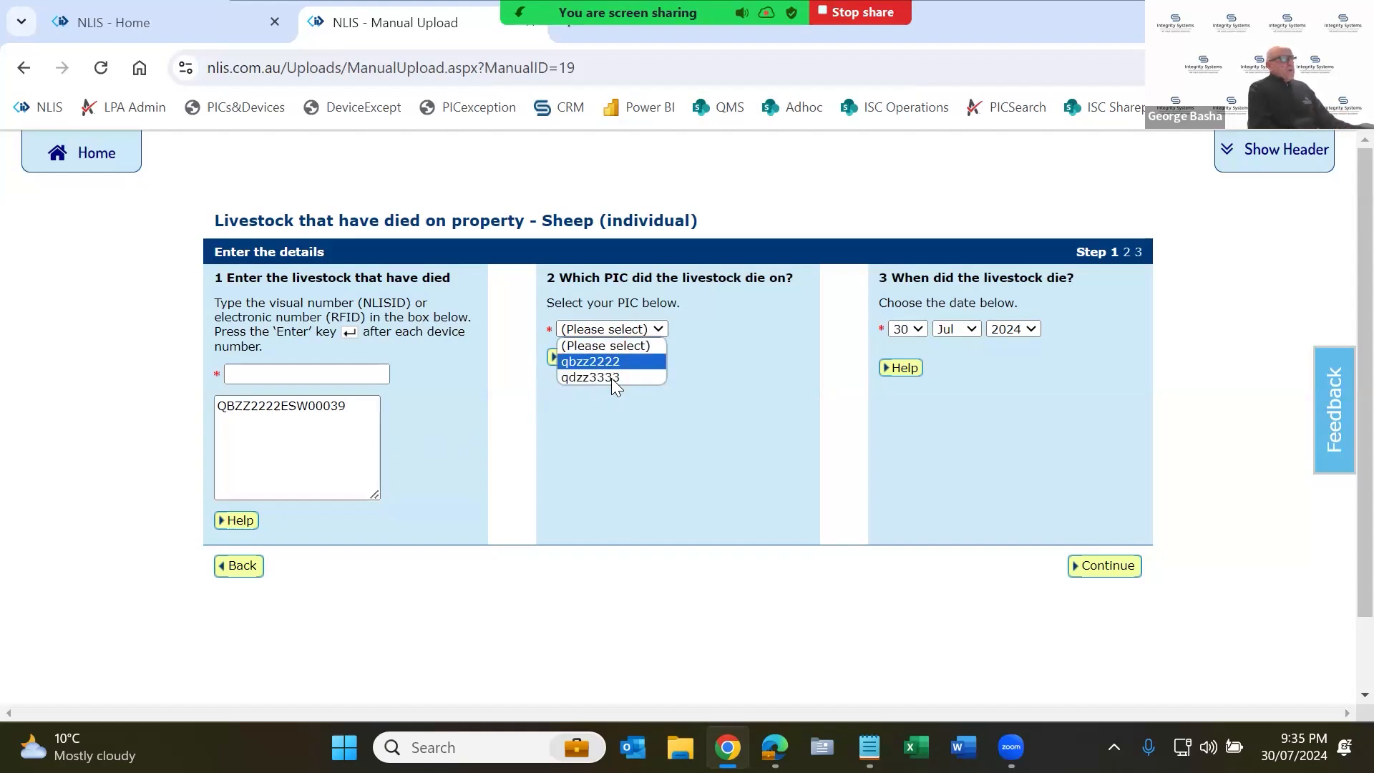
click(623, 363)
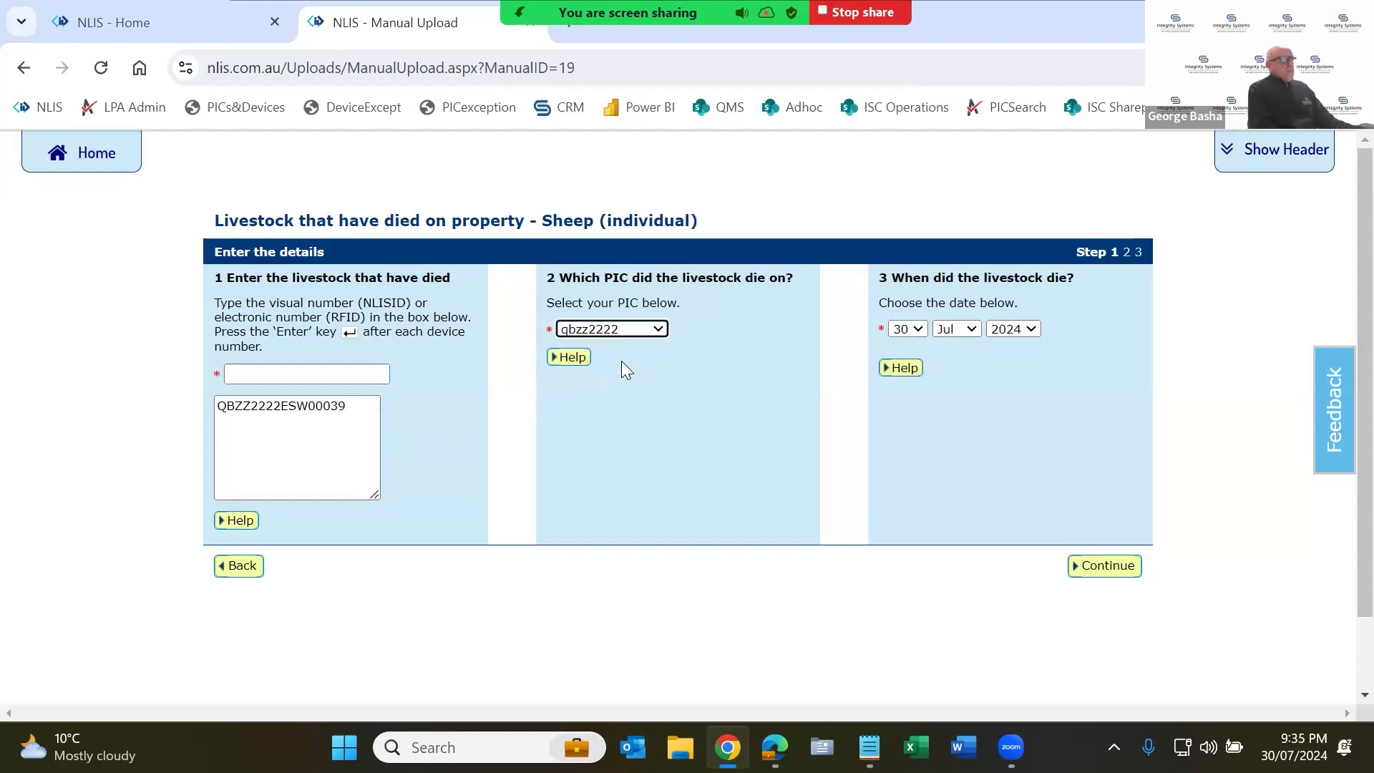
Step: Set the date of death to 29 Jul 2024, continue to the confirmation, and send the record to the database
click(915, 328)
key(Up)
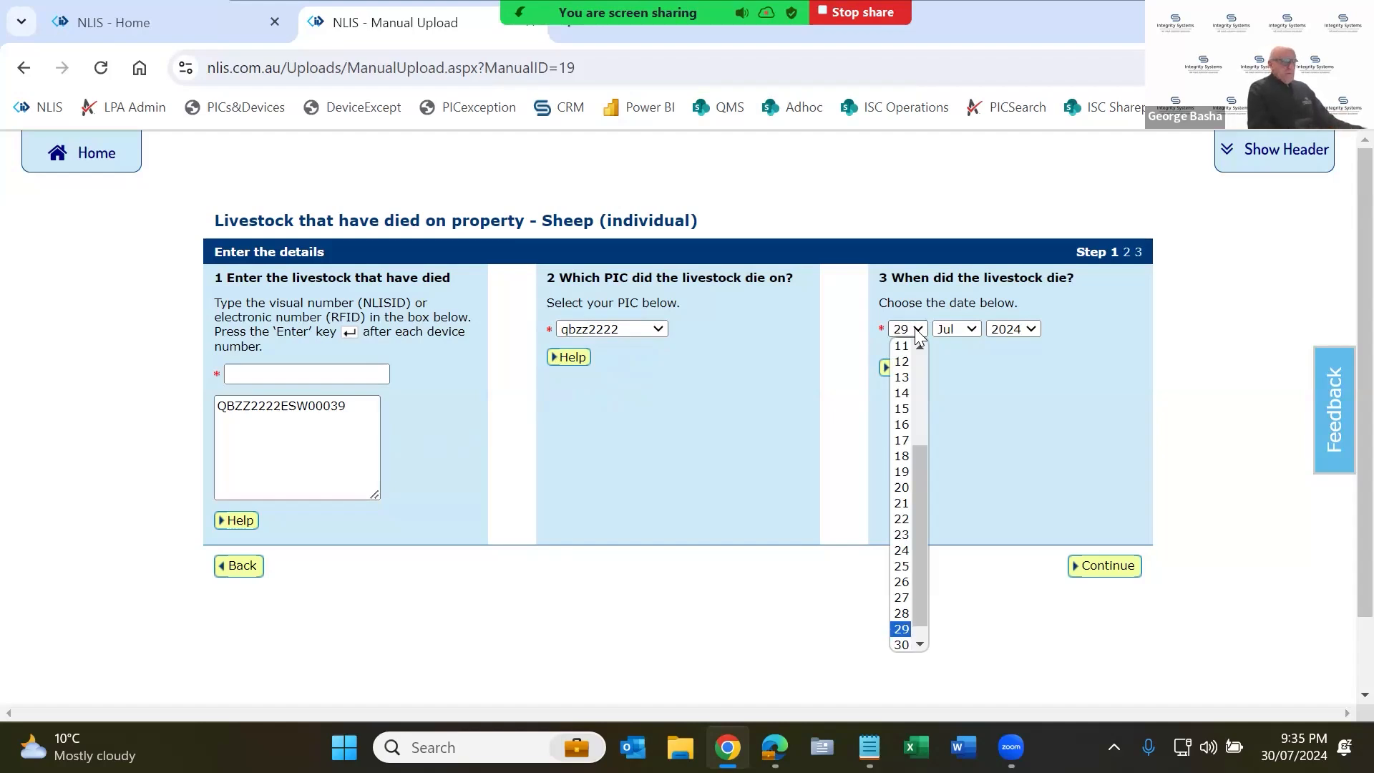
key(Return)
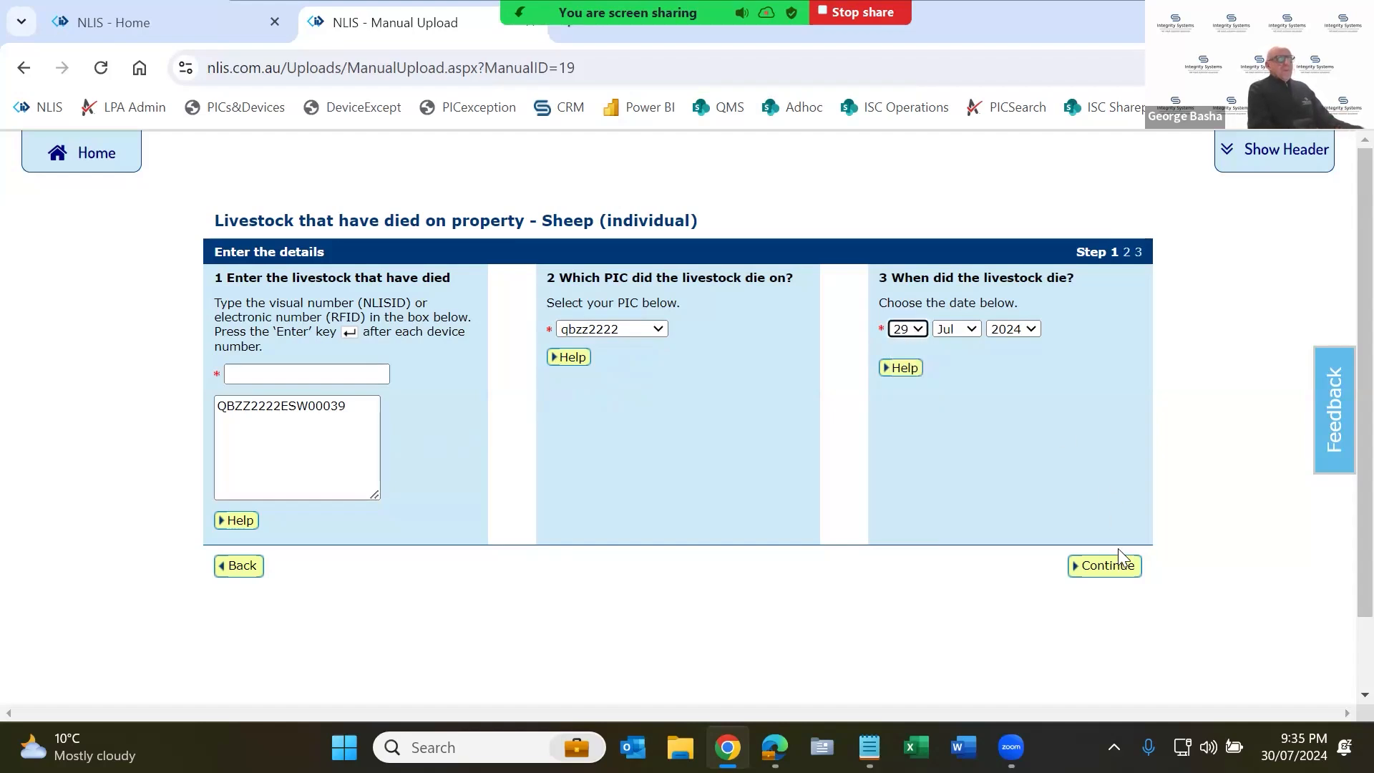
click(1118, 566)
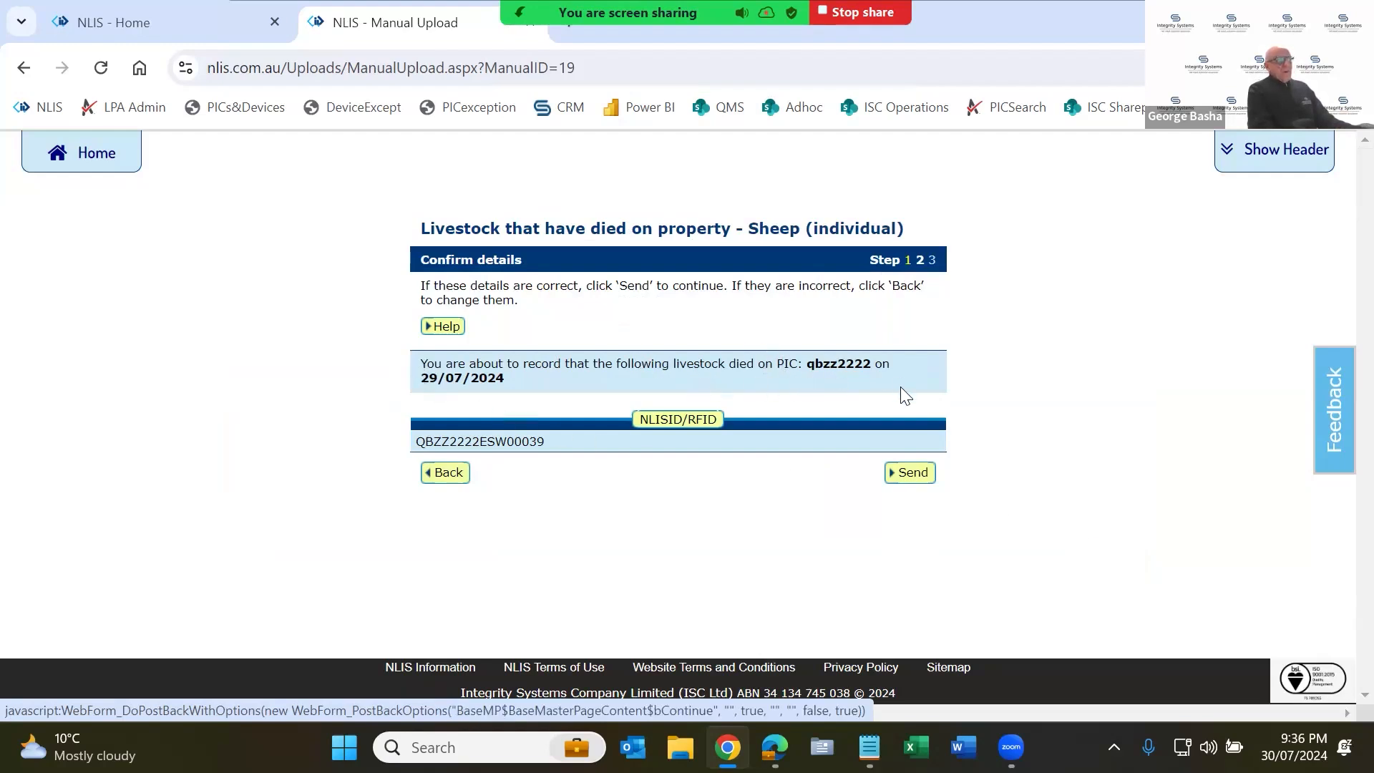
click(916, 474)
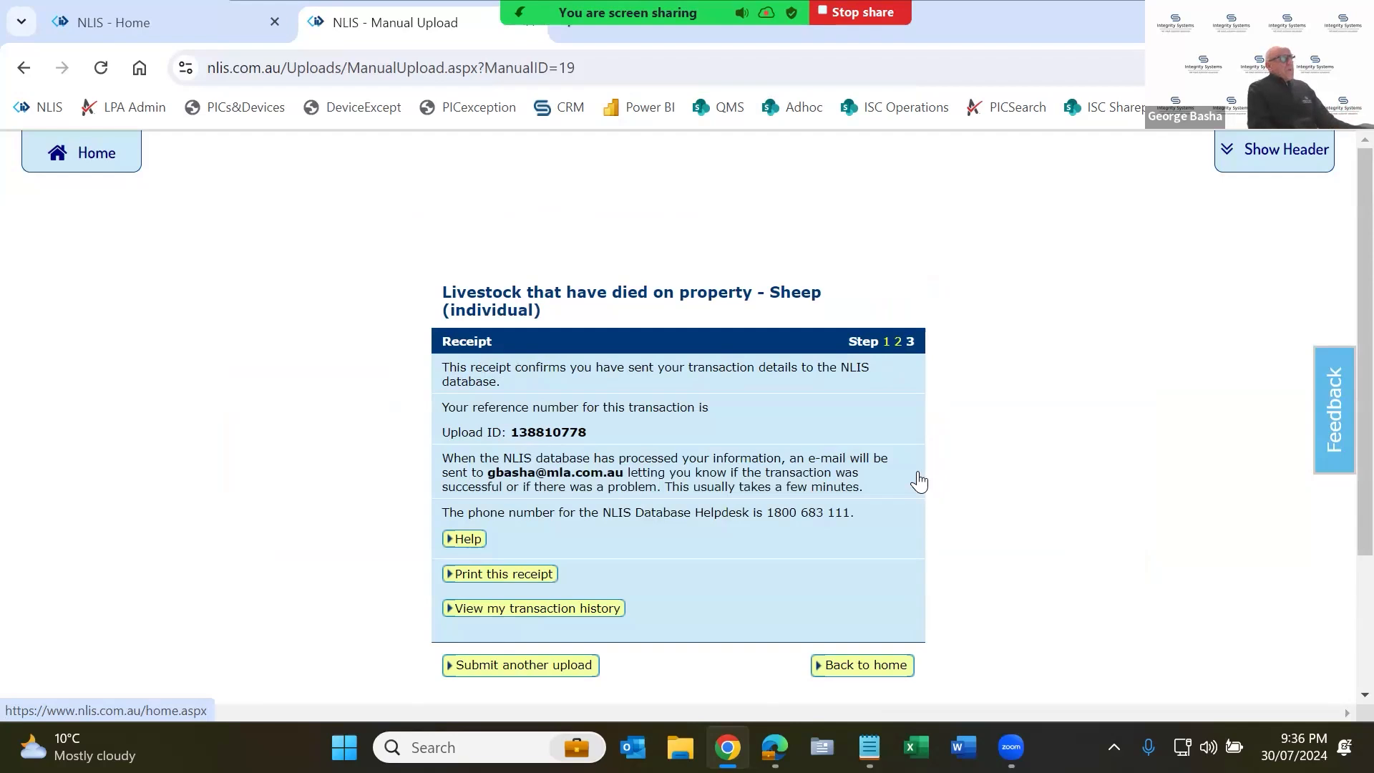
Step: Examine the upload ID on the transaction receipt
double_click(562, 433)
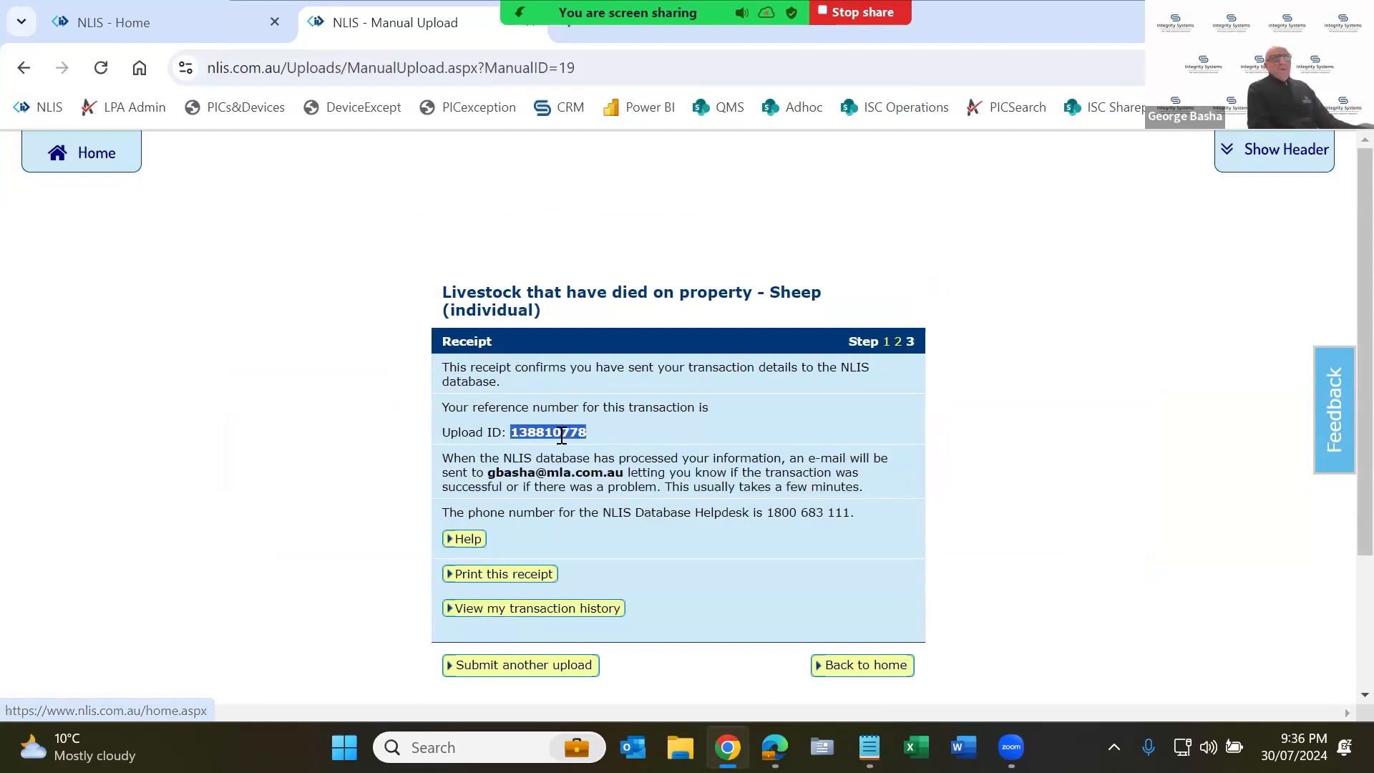
scroll(561, 435, down, 1)
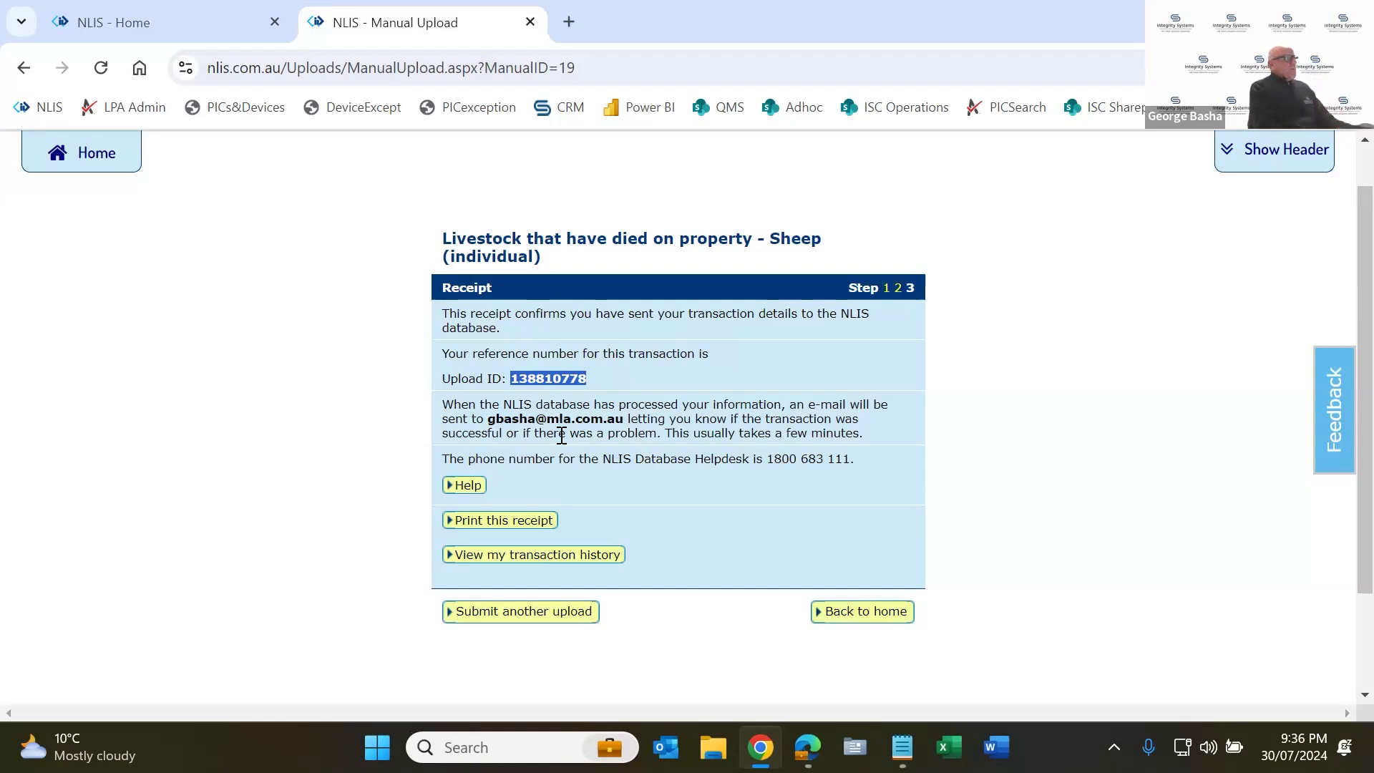
click(549, 399)
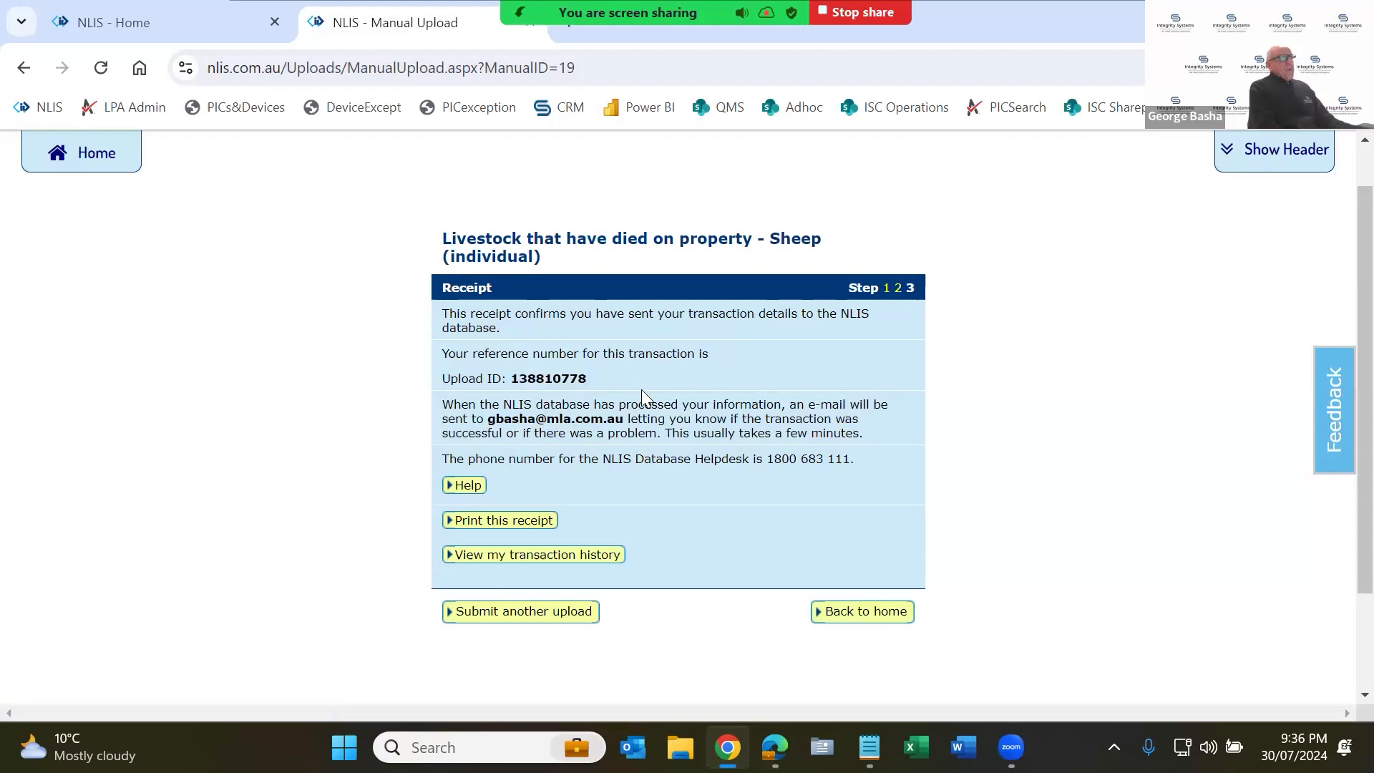
double_click(538, 376)
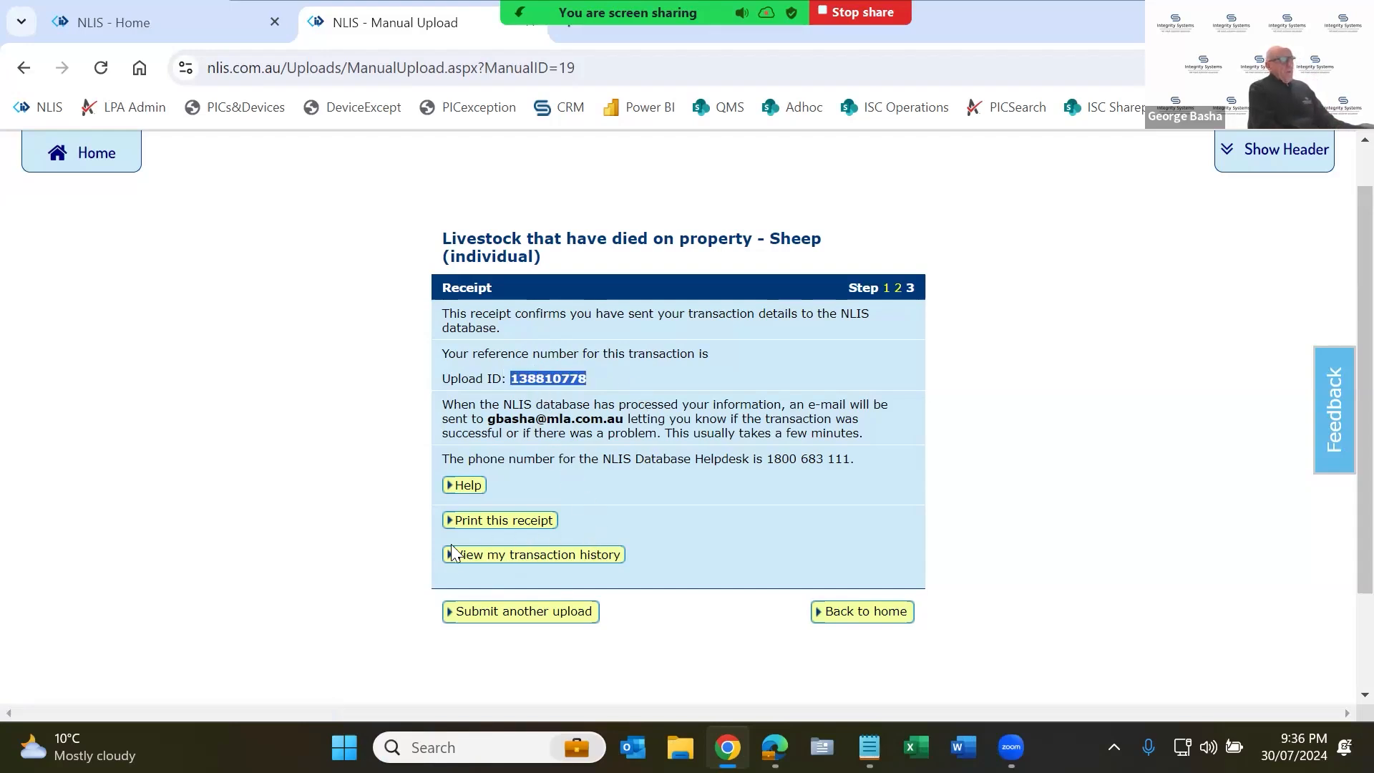
Step: View the transaction history for 30 Jul 2024 and check the entry and upload status of the manual upload
click(566, 558)
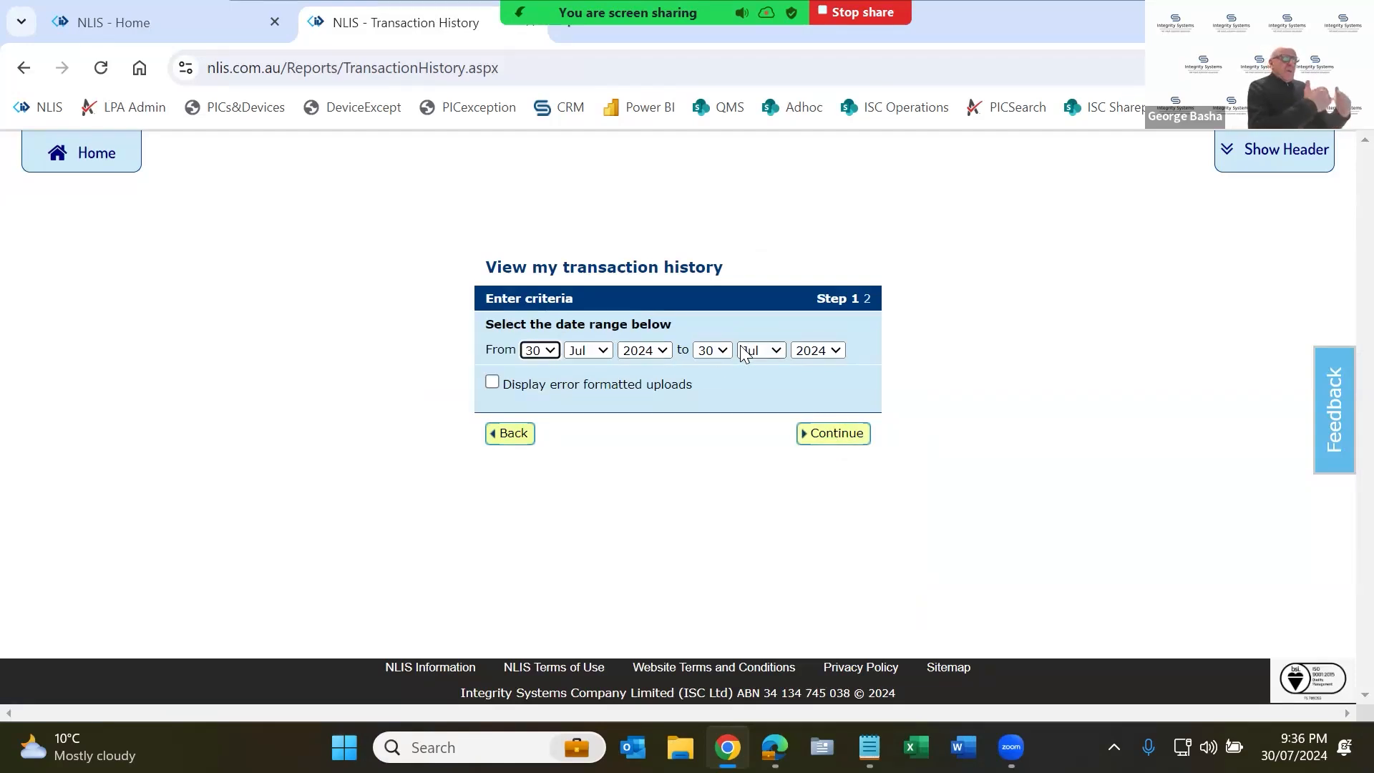
click(835, 432)
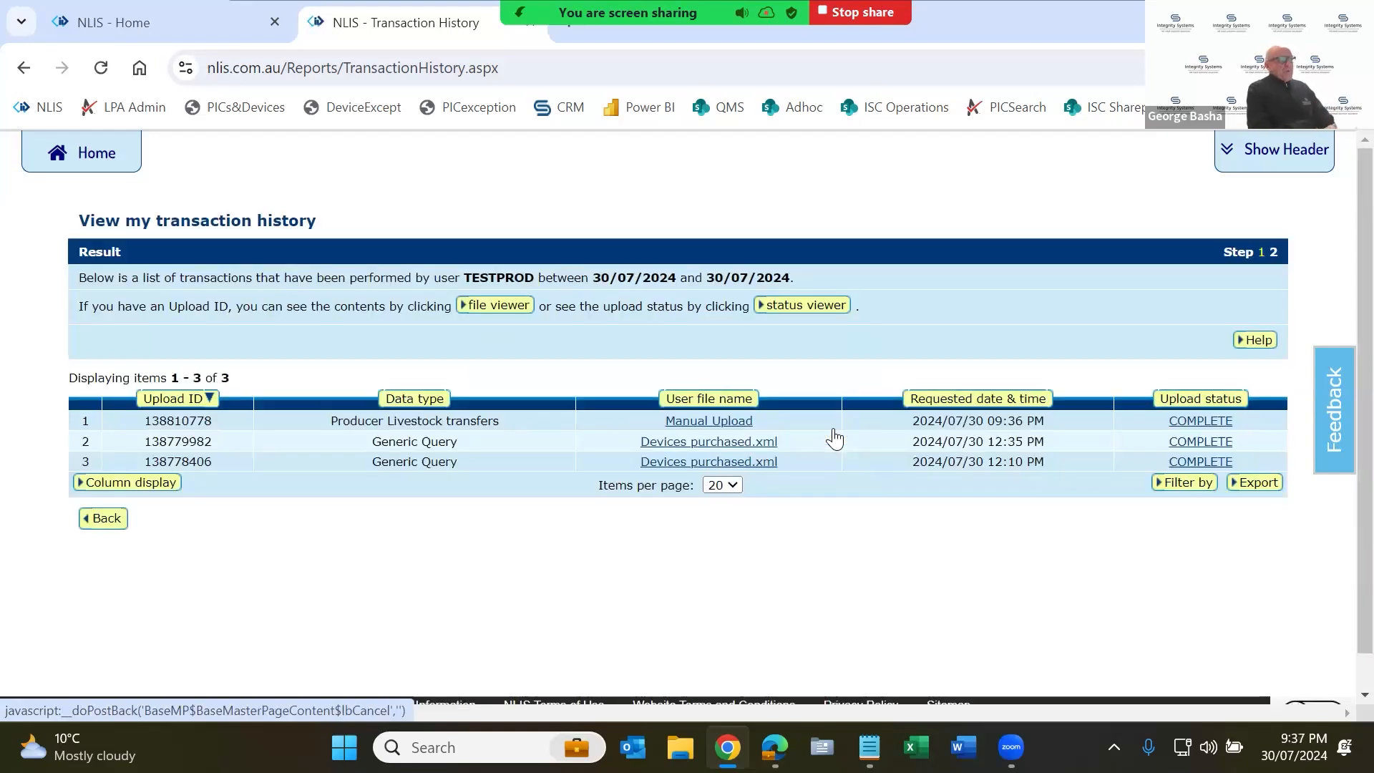
drag(419, 420, 1047, 421)
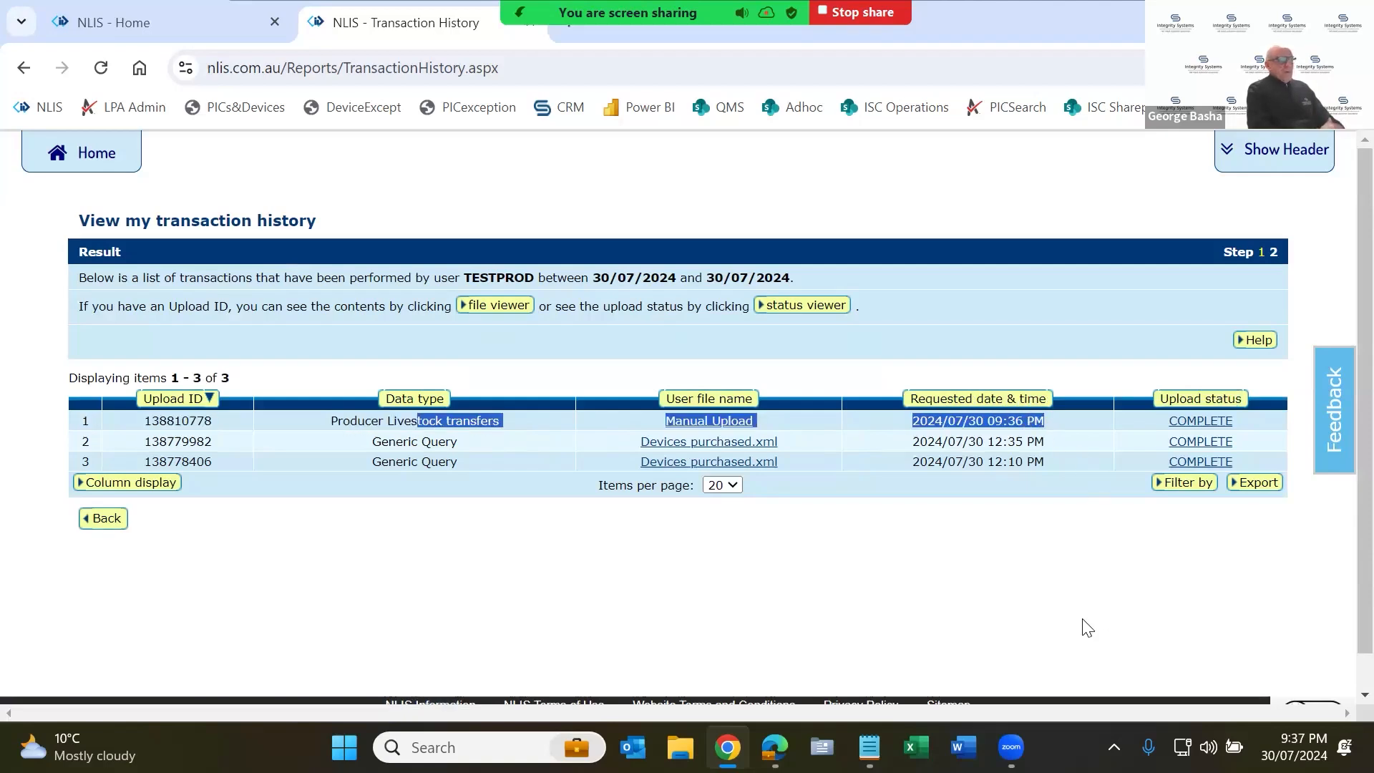
click(916, 553)
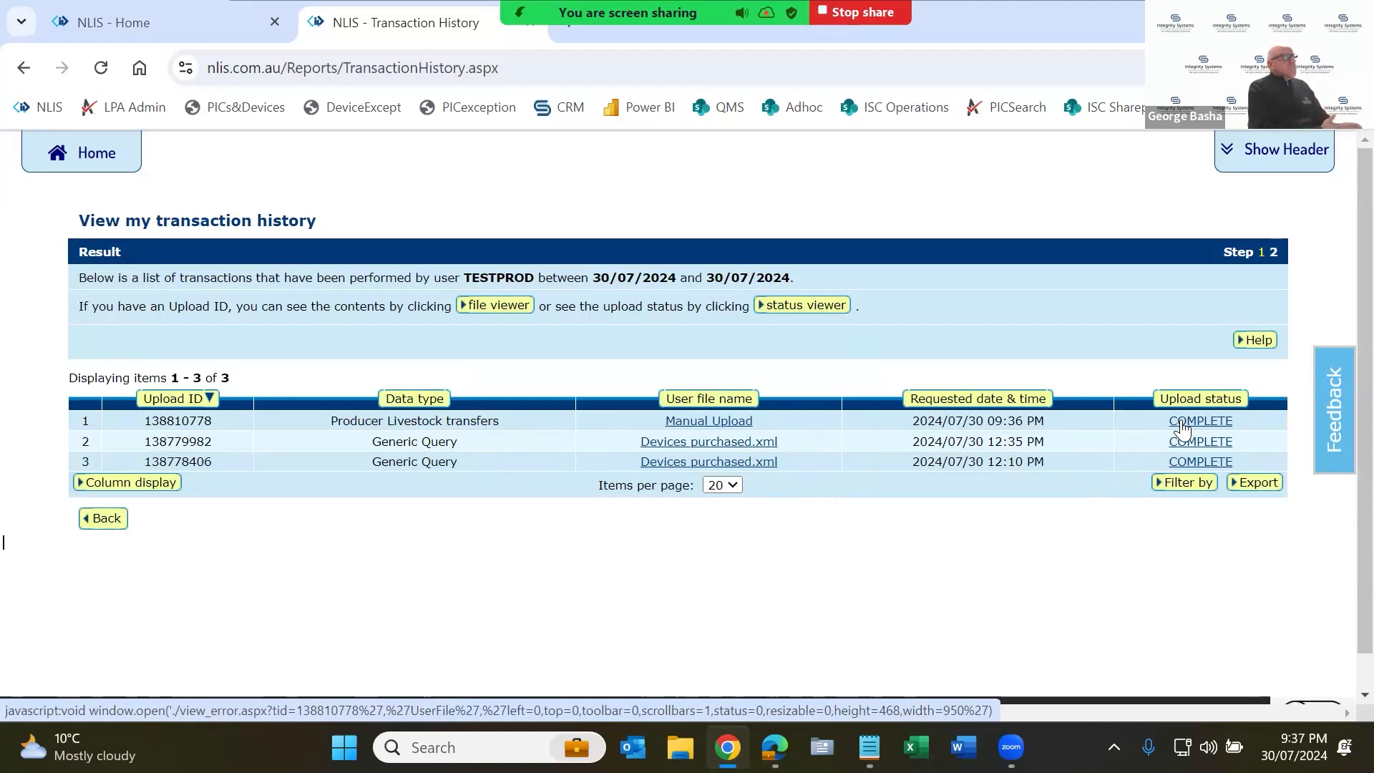
Step: Return to the producer home page, then switch to Notepad and copy the ten p2p device numbers from WEBINAR.txt
click(109, 165)
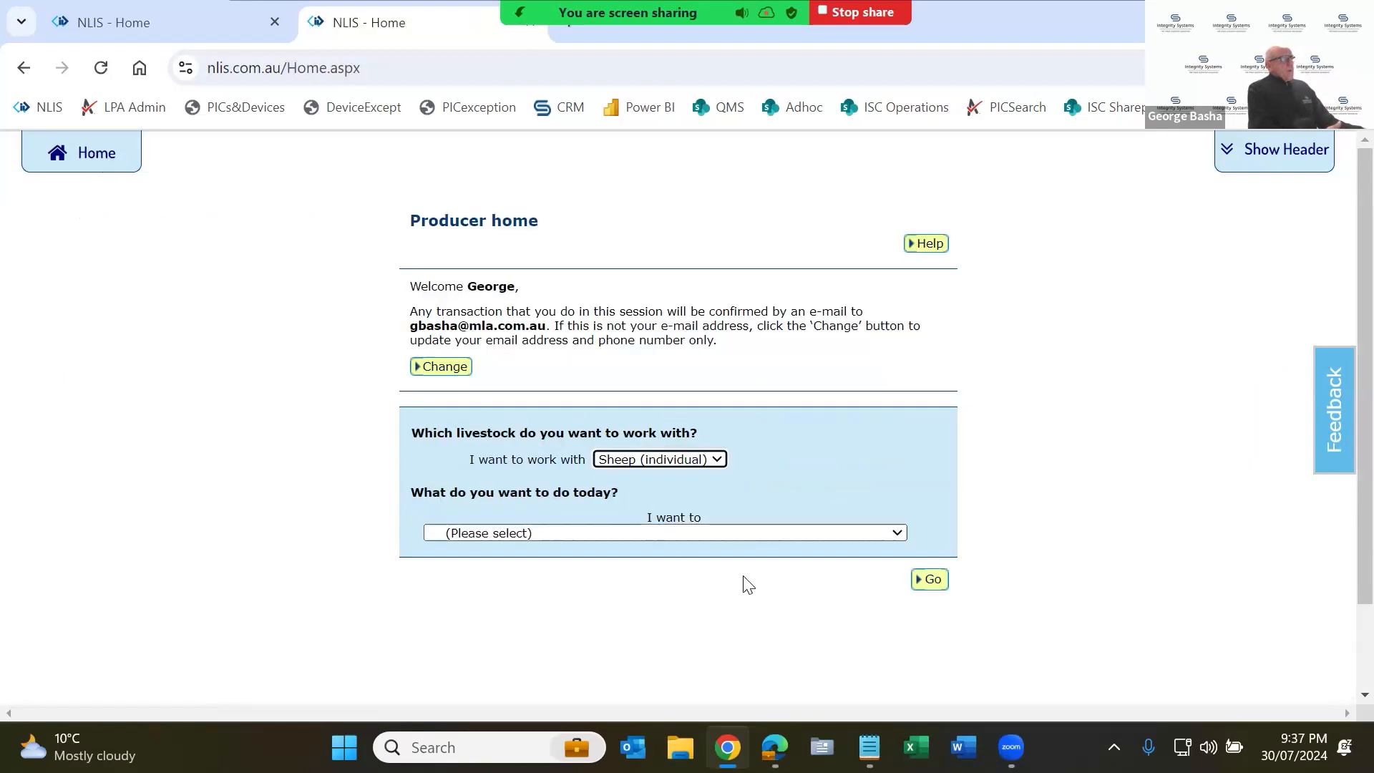
click(869, 747)
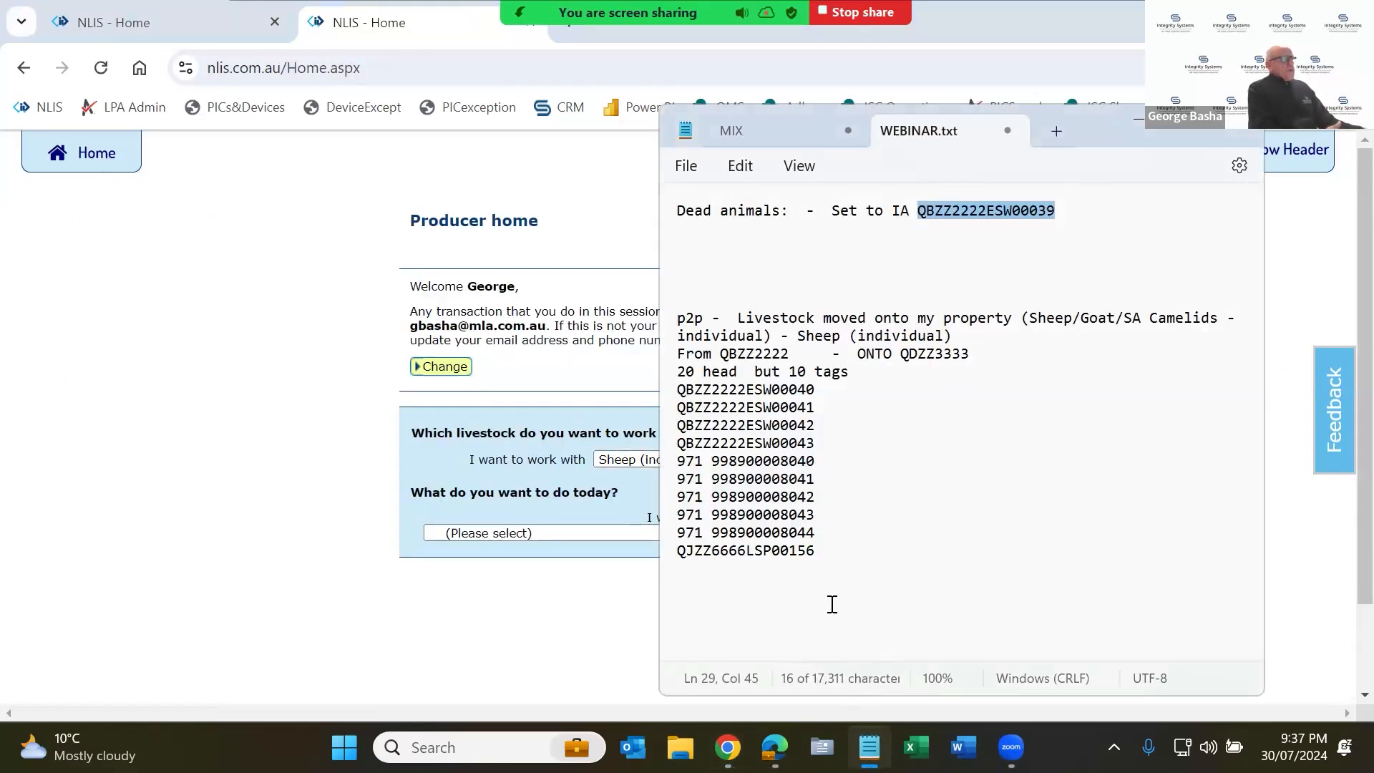
drag(835, 562, 657, 402)
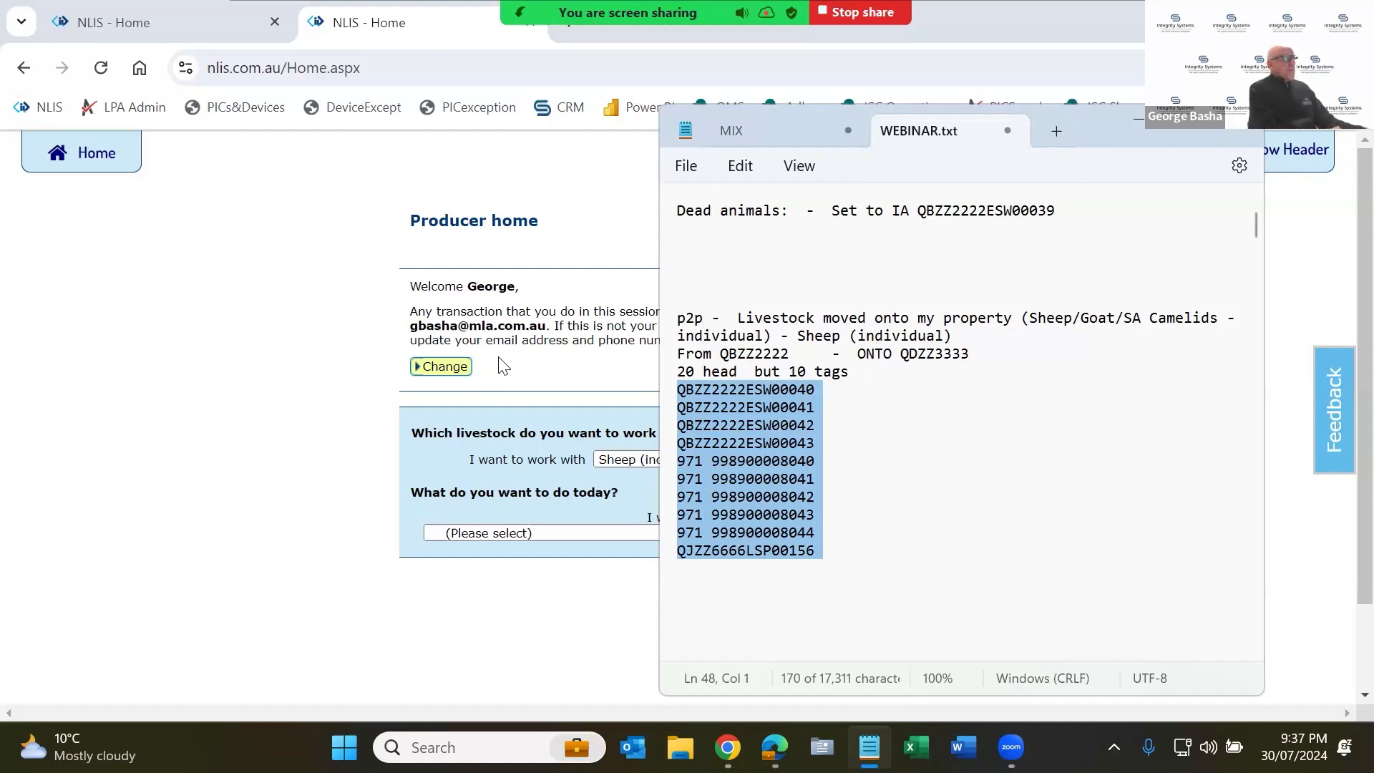
Step: Back in the browser, choose the task Livestock moved onto my property (Sheep/Goat/SA Camelids - individual) and proceed
click(486, 383)
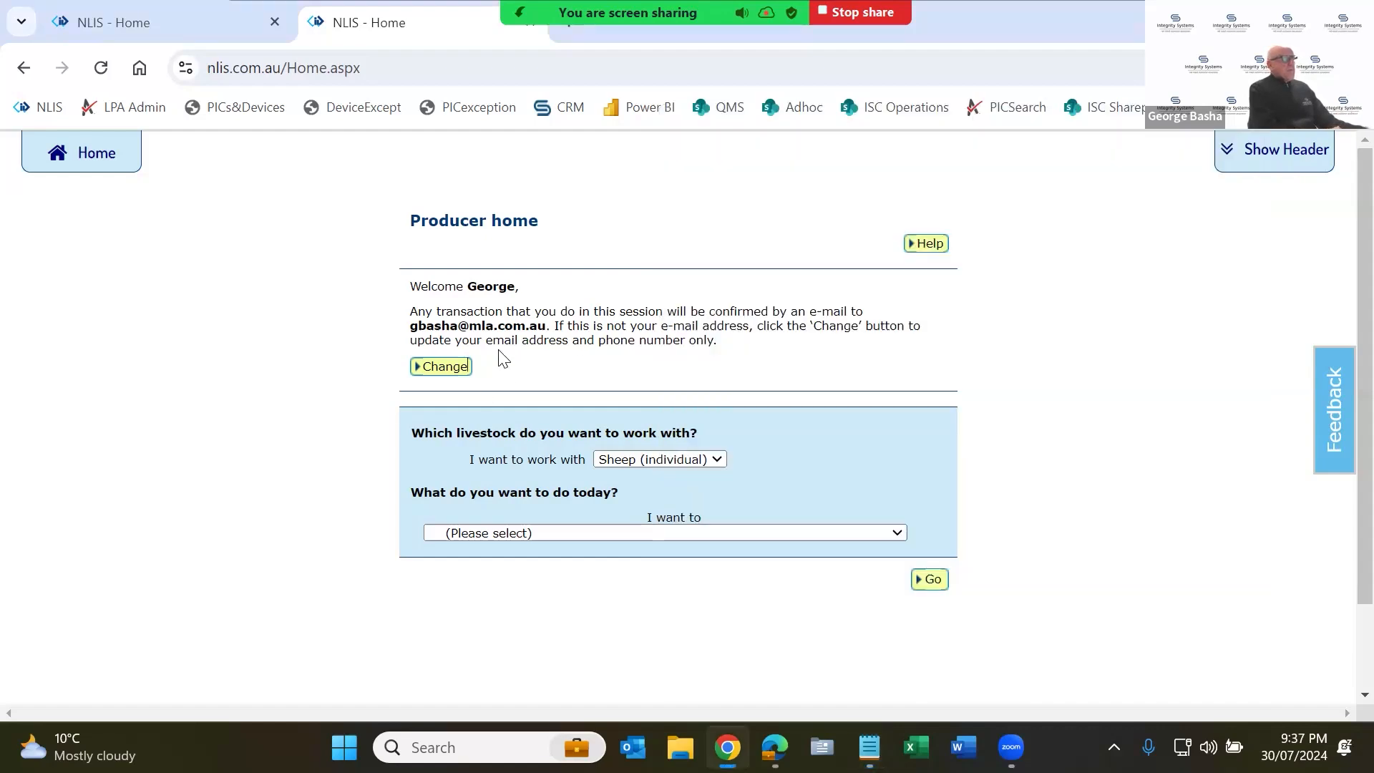
click(647, 531)
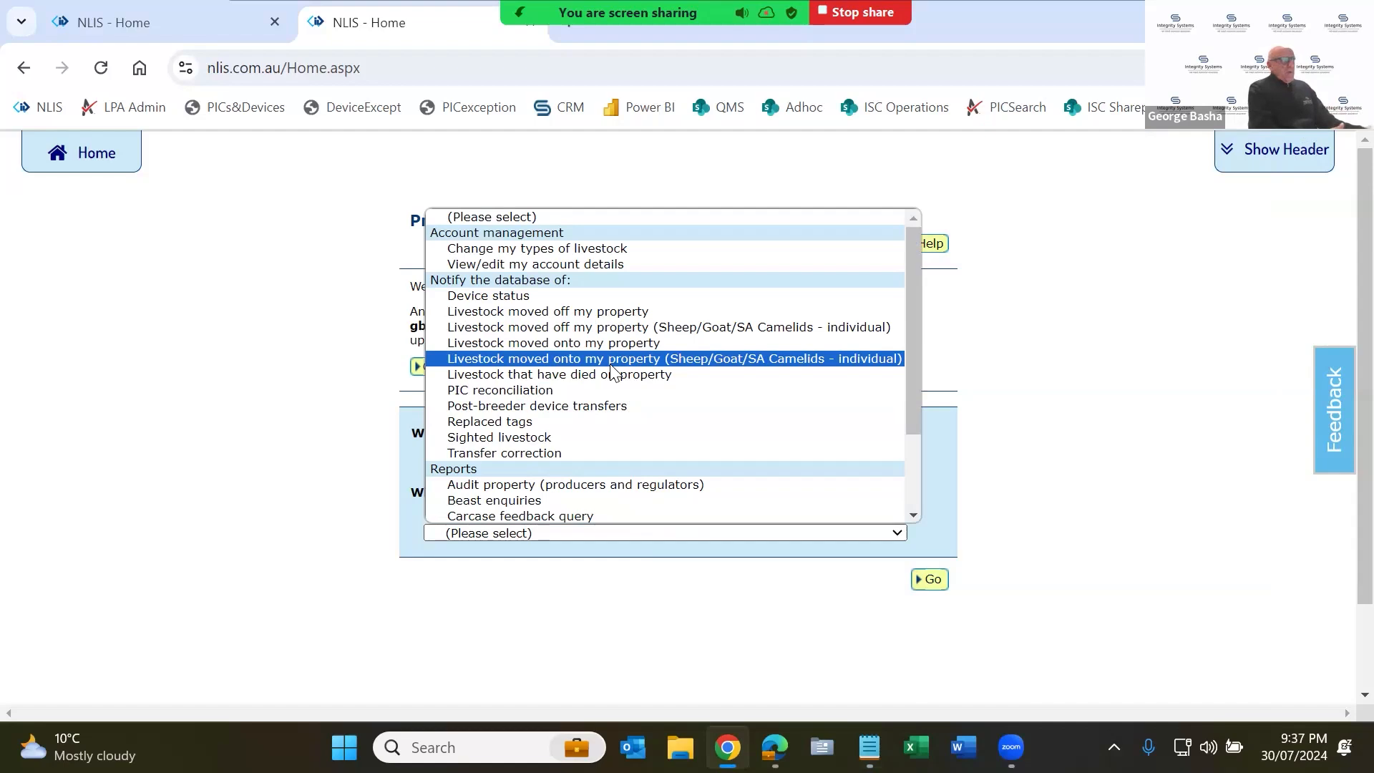
key(Up)
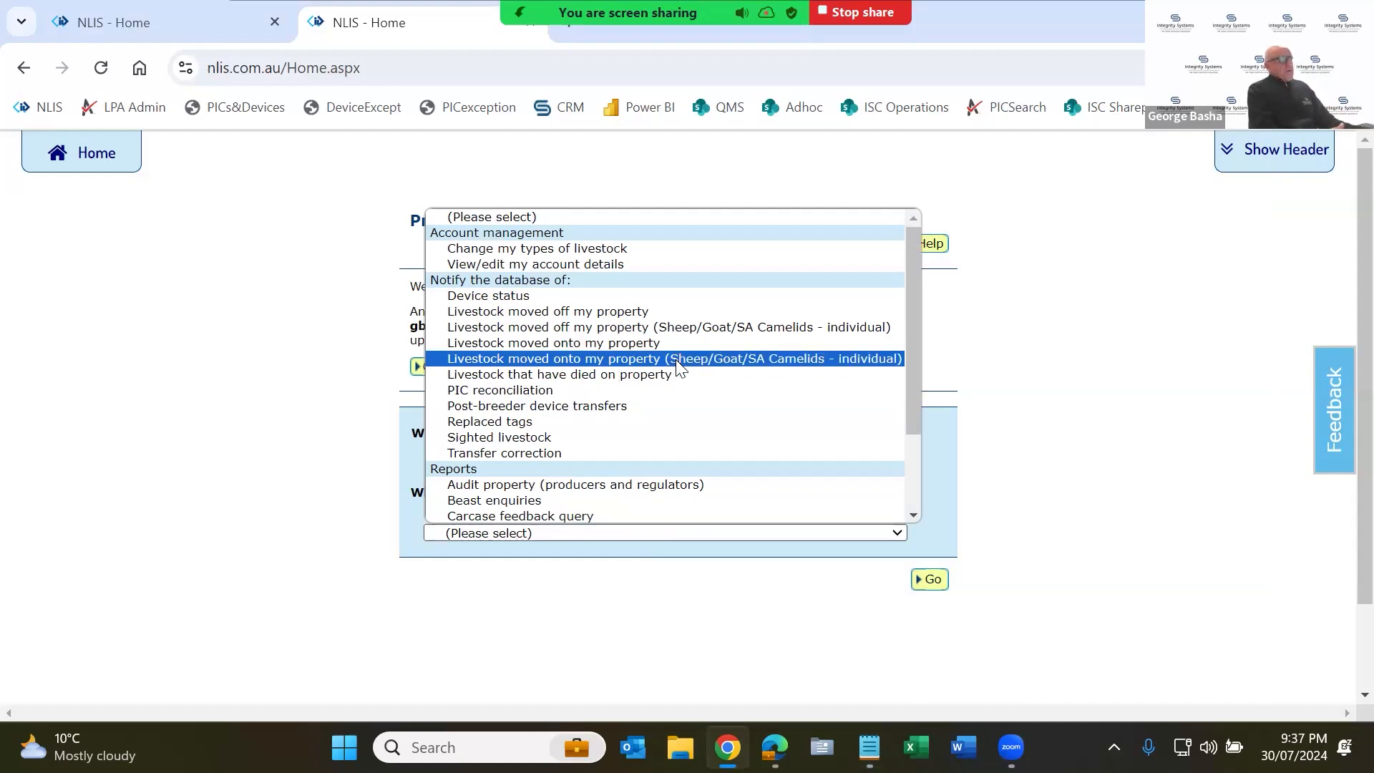
click(678, 366)
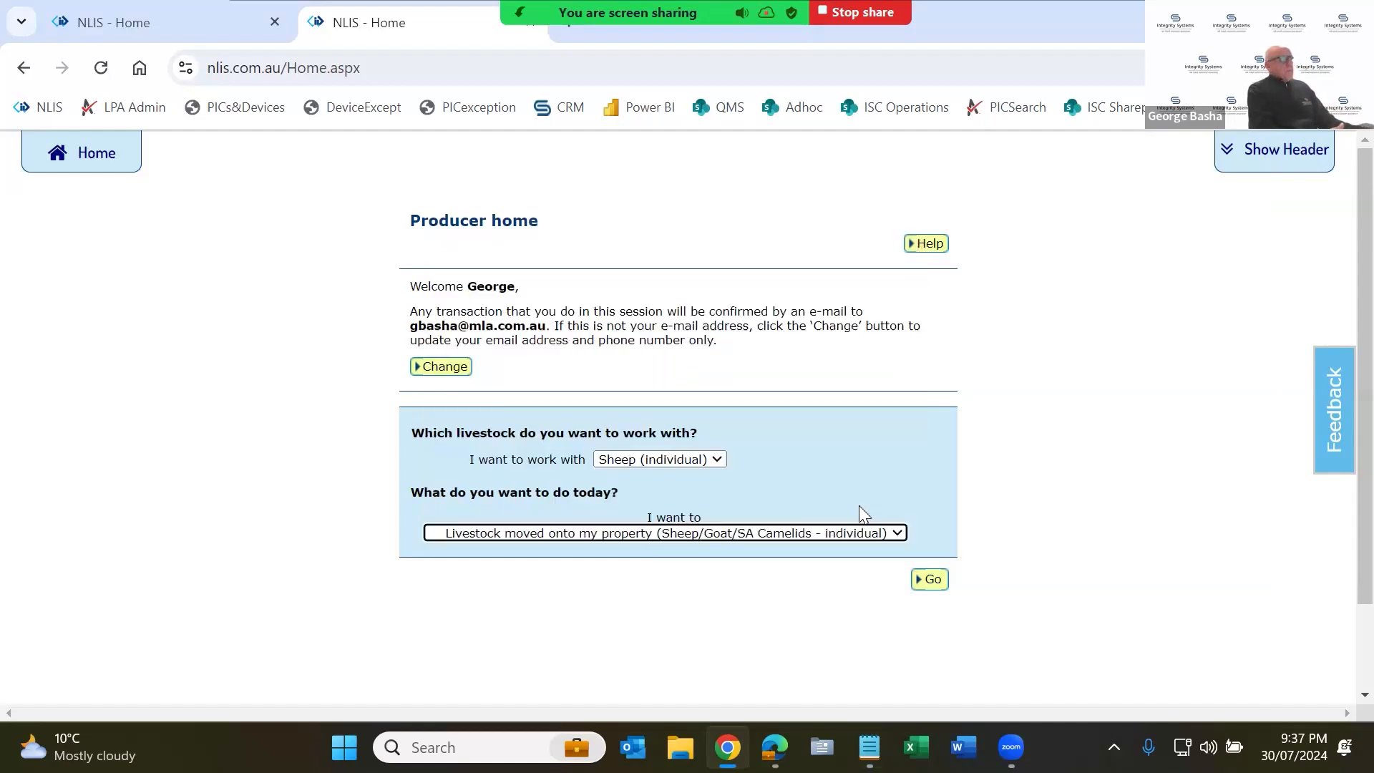
click(930, 581)
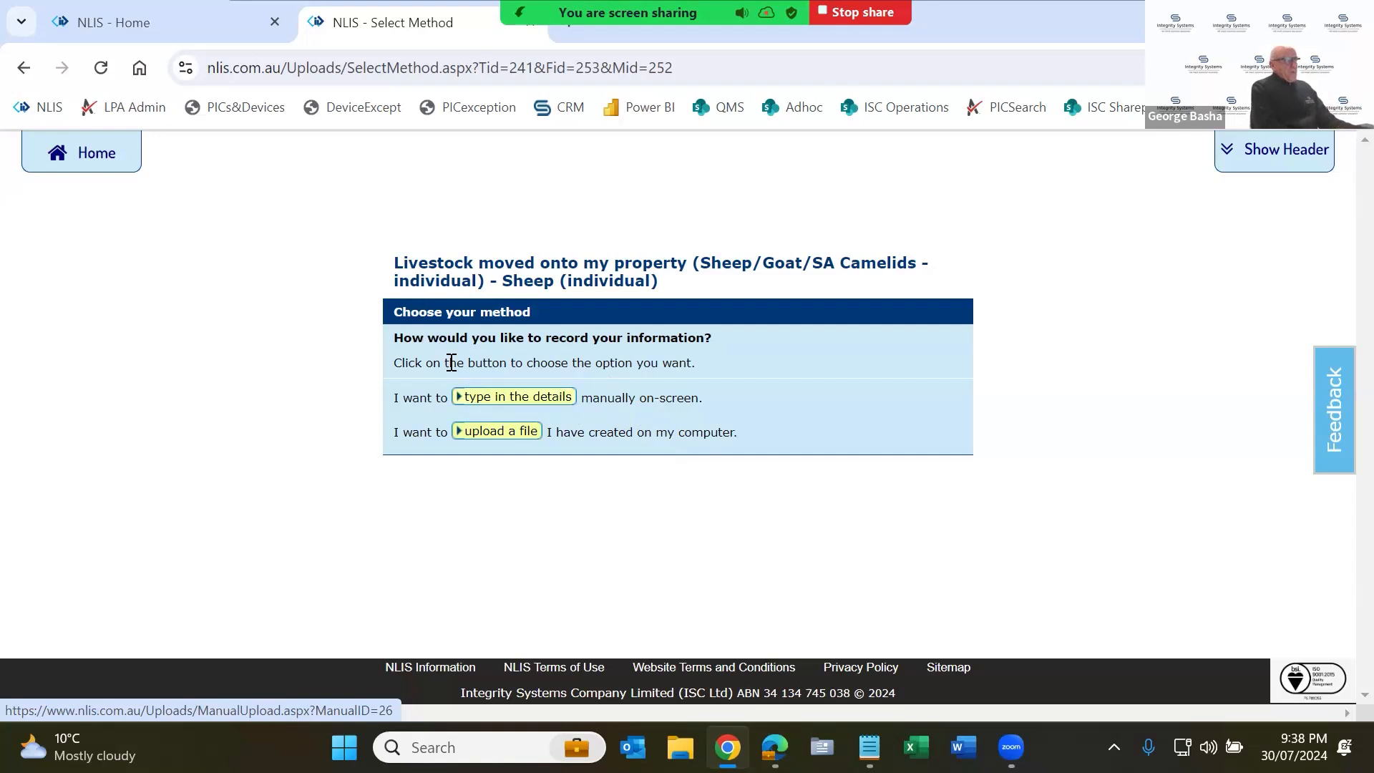
Step: Choose to enter the movement details manually and paste the copied device numbers into the list of livestock to move
click(525, 406)
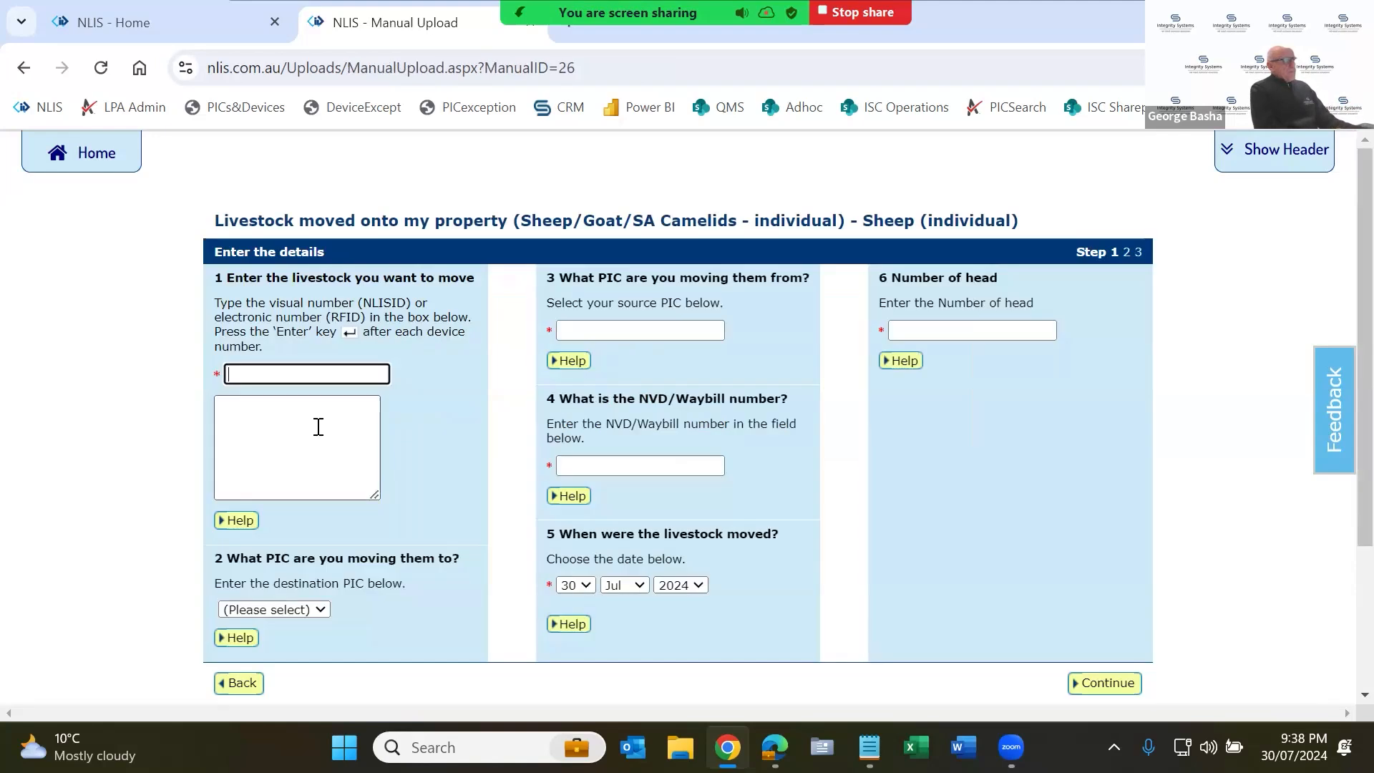
click(290, 444)
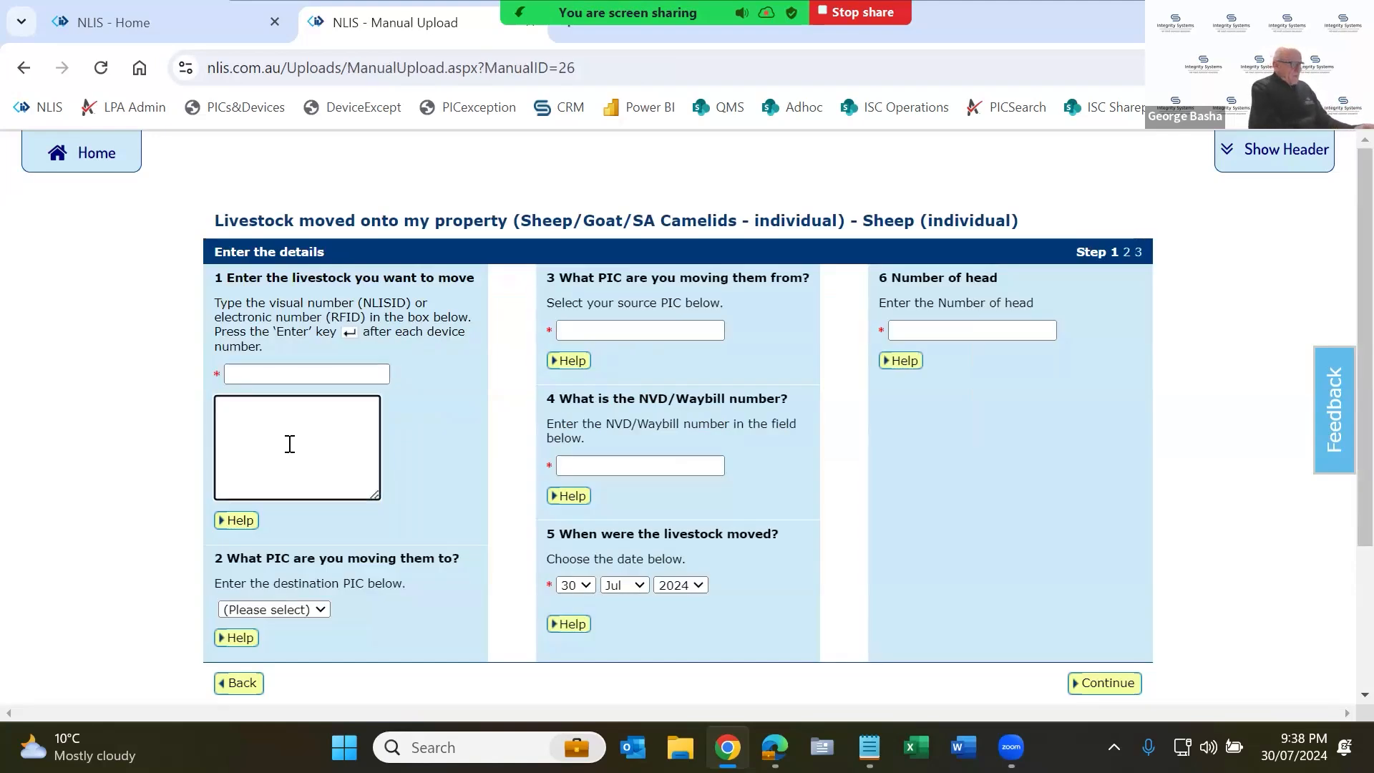
key(ctrl+v)
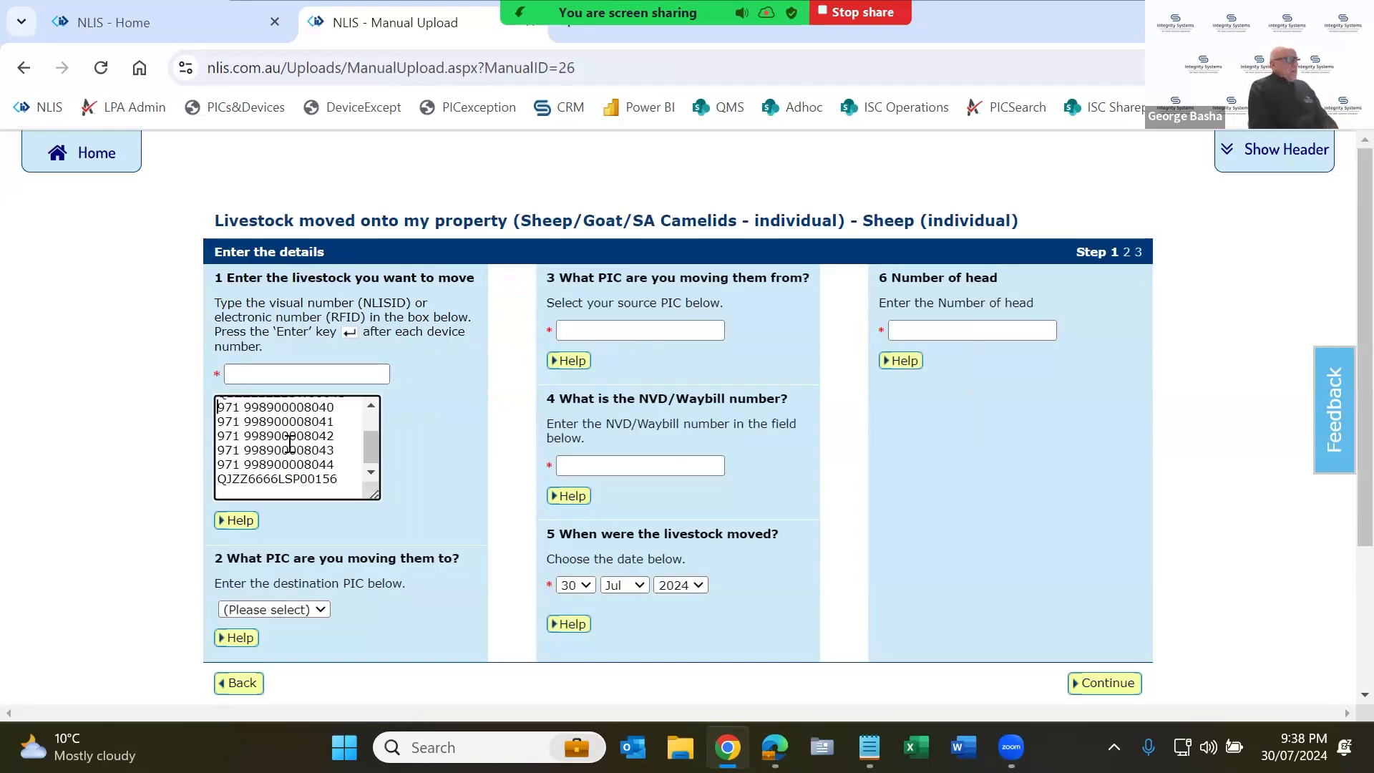
scroll(289, 444, up, 2)
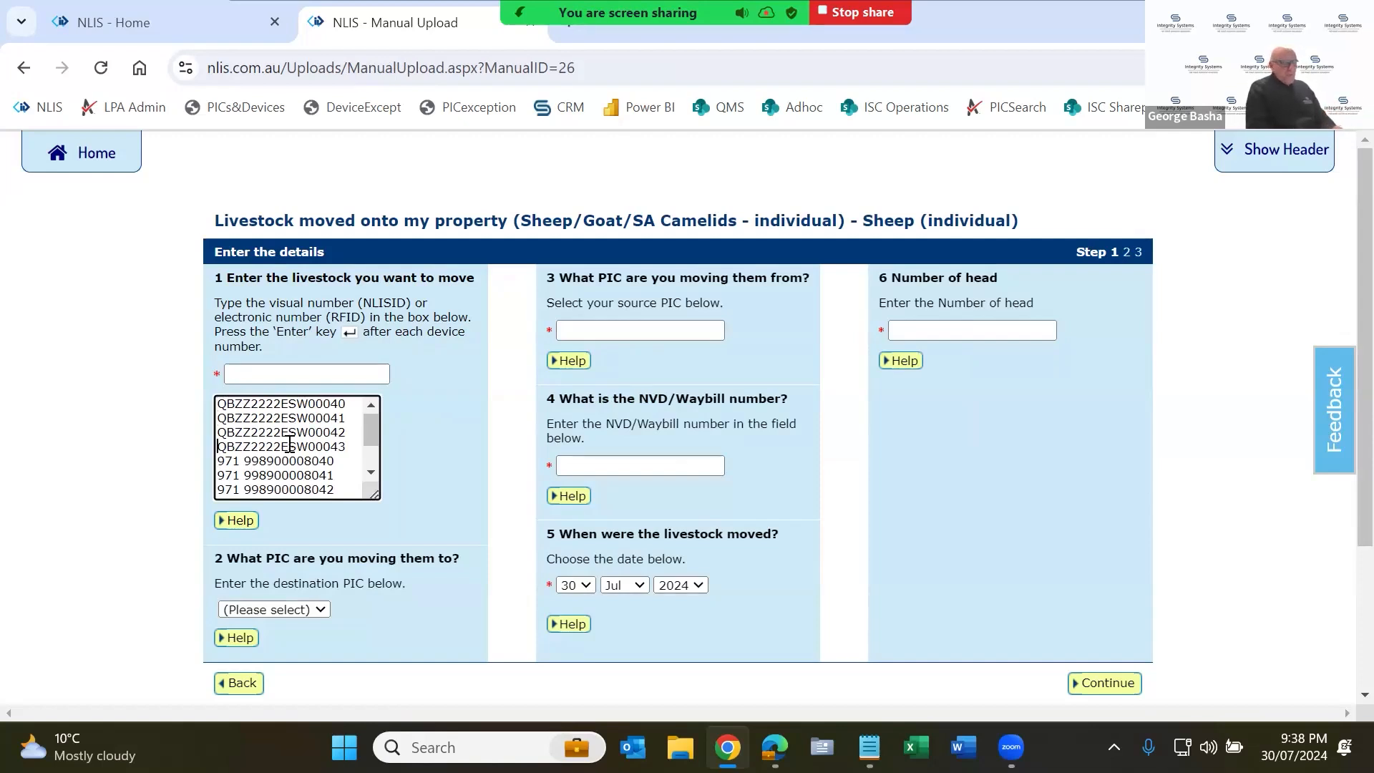
Step: Examine the visual number format of the pasted device QBZZ2222ESW00043 in the livestock list
key(Down)
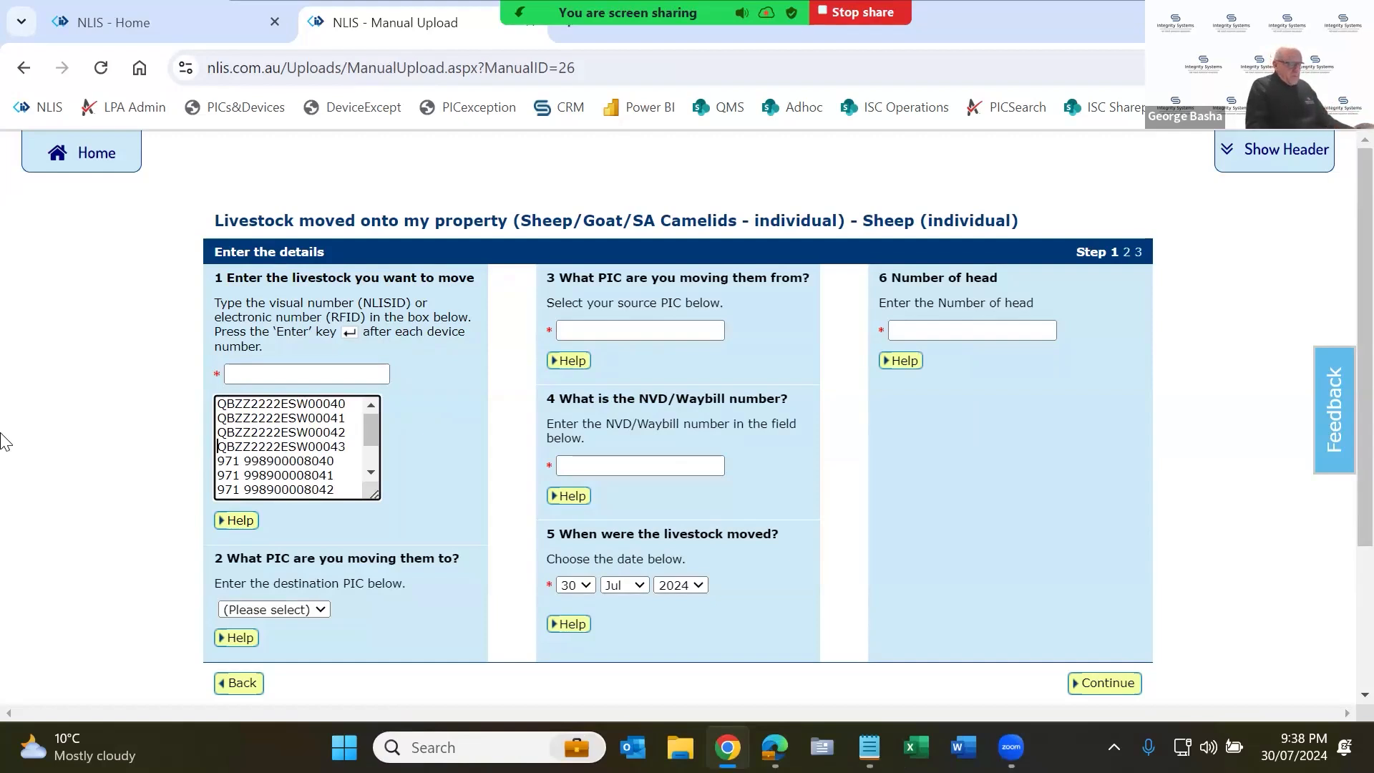
key(shift+Right)
key(shift+Right)
key(shift+Right)
key(shift+Right)
key(shift+Right)
key(shift+Right)
key(shift+Right)
key(shift+Right)
key(shift+Right)
key(shift+Right)
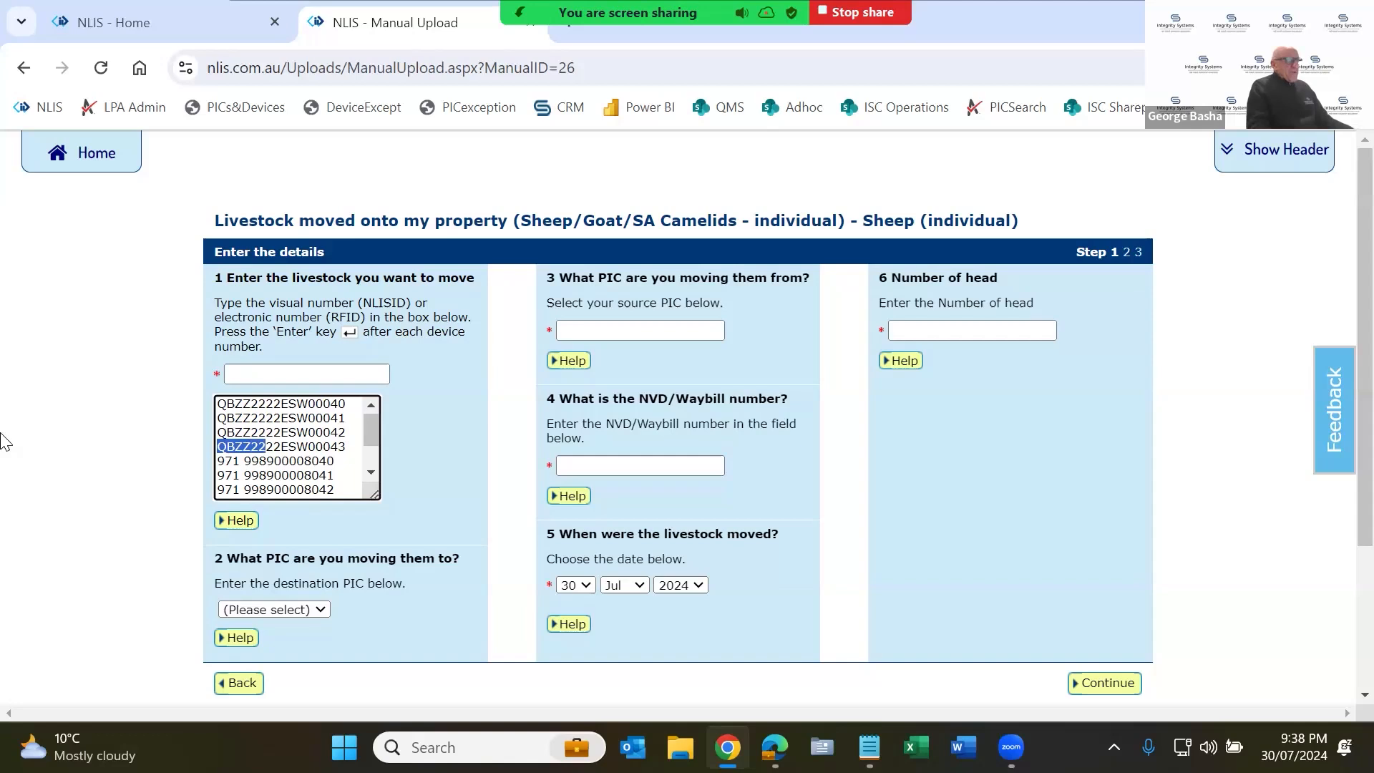
key(shift+Right)
key(shift+Right)
key(shift+Right)
key(shift+Right)
key(shift+Right)
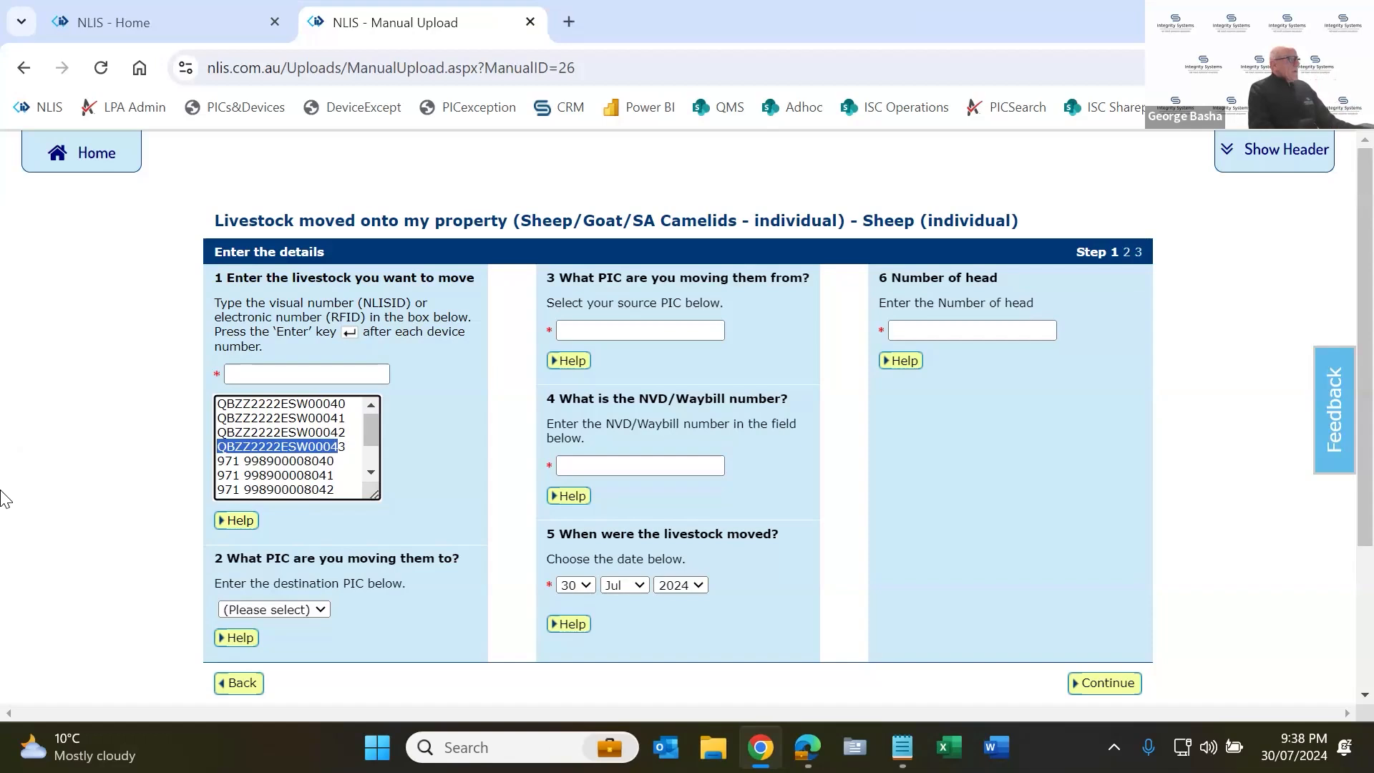
click(106, 523)
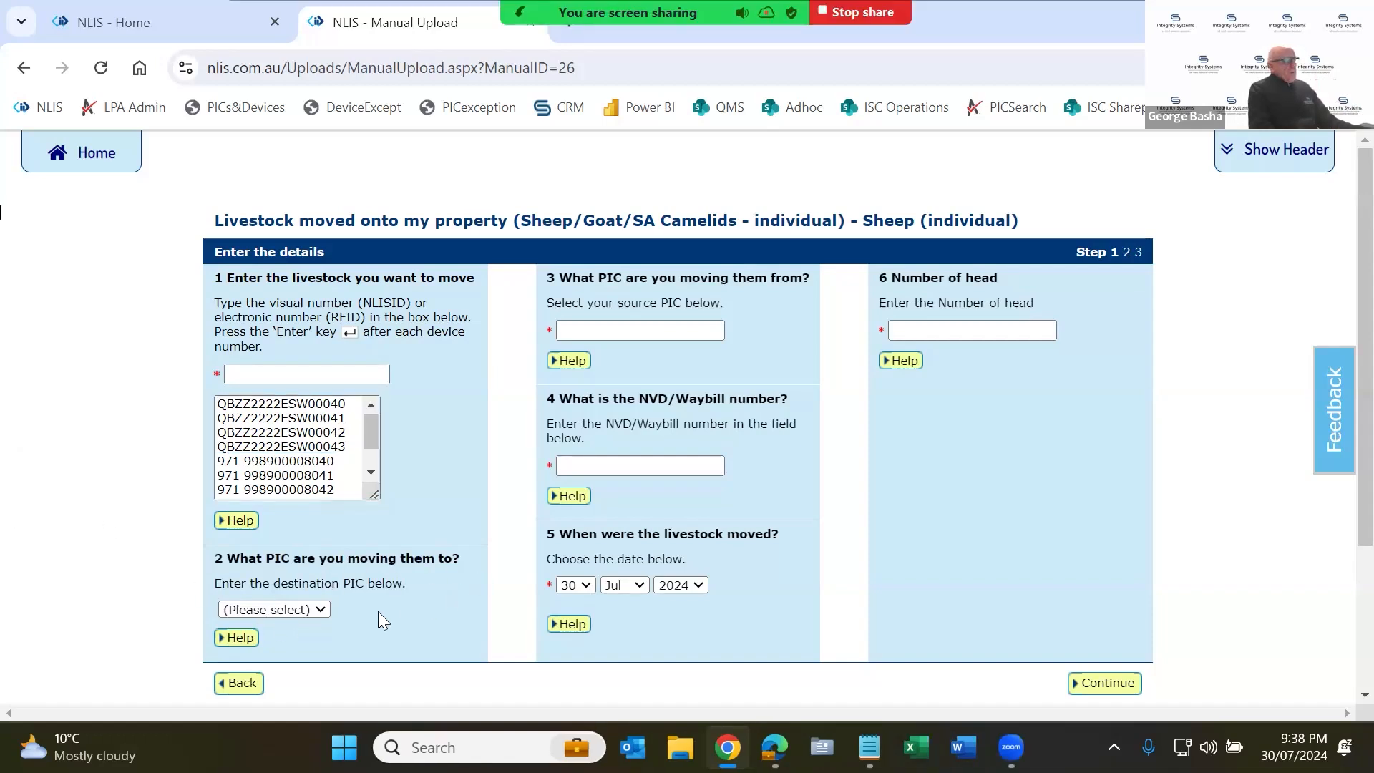
Step: Set the destination PIC of the movement to qdzz3333 and the source PIC to qbzz2222
click(296, 605)
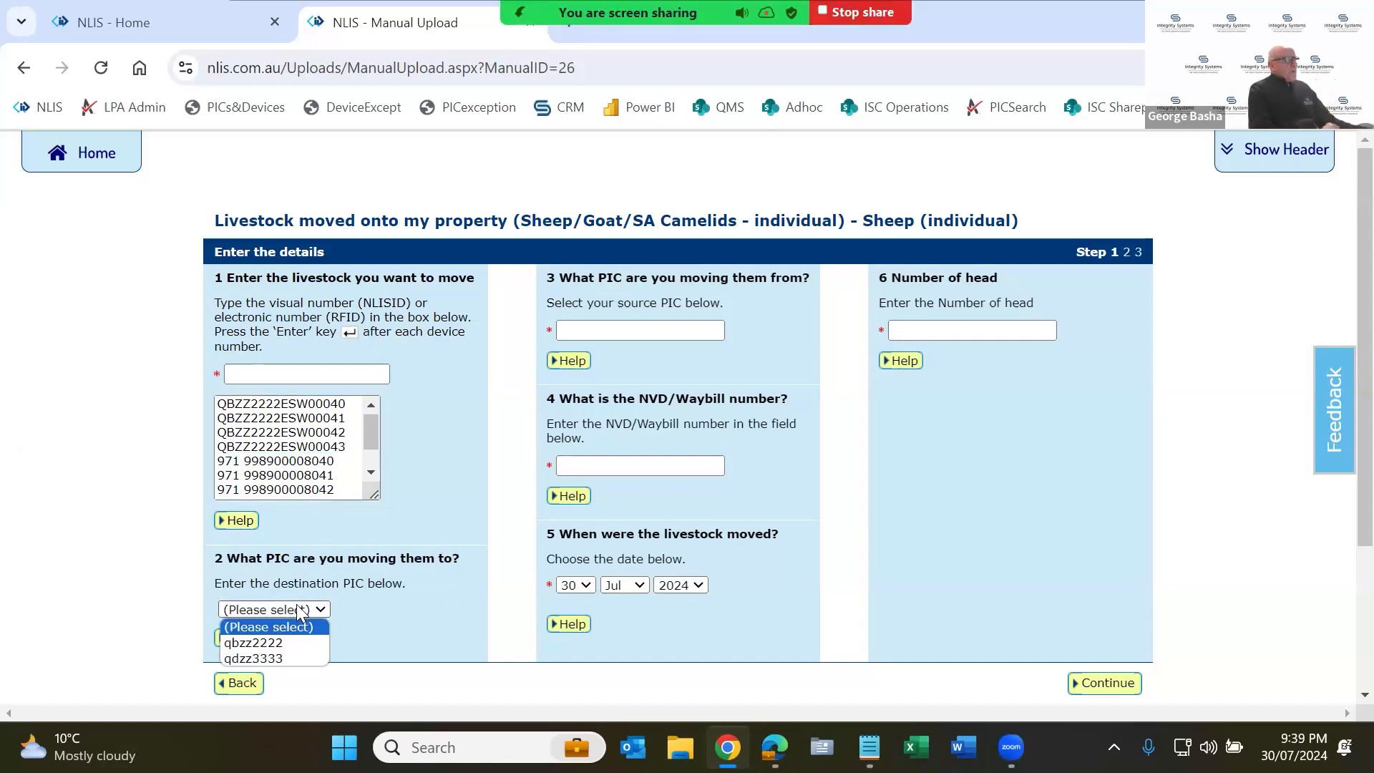
click(264, 657)
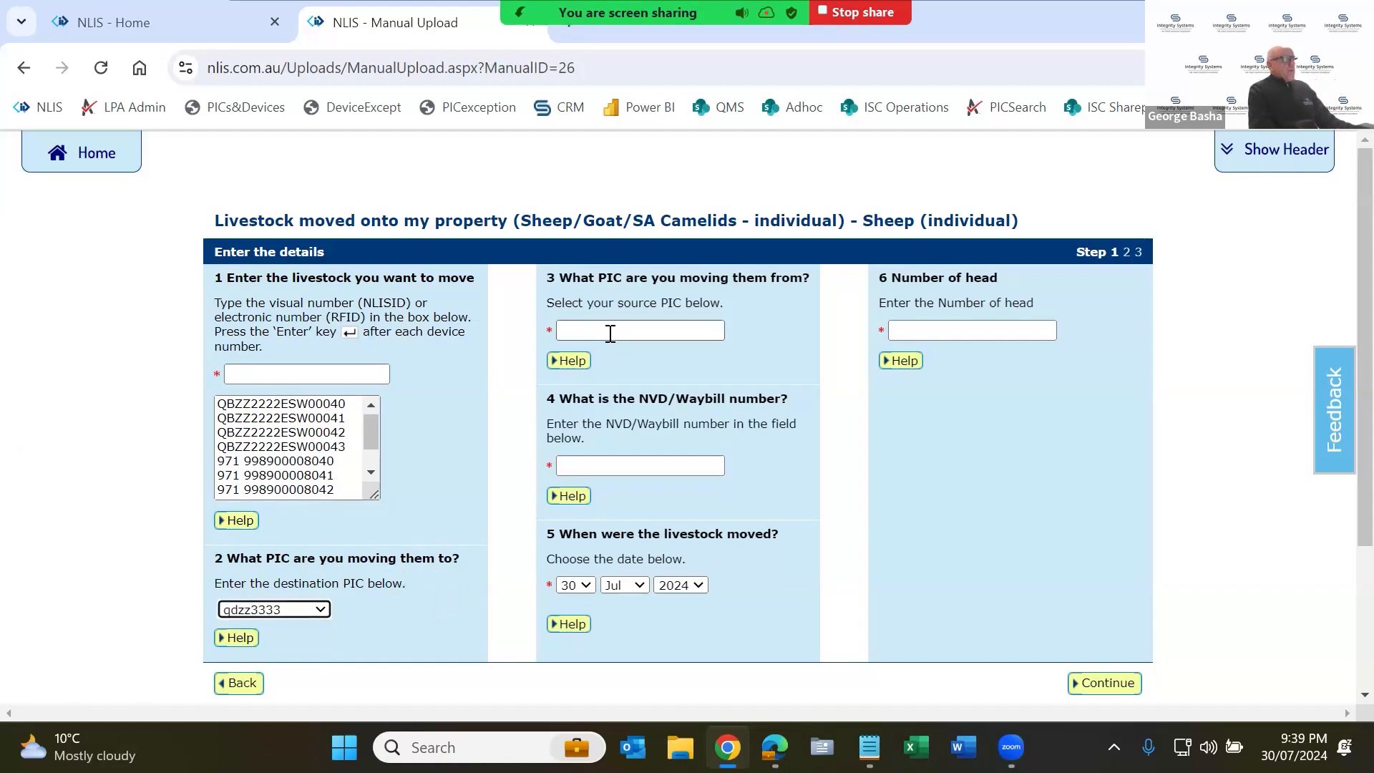
click(609, 334)
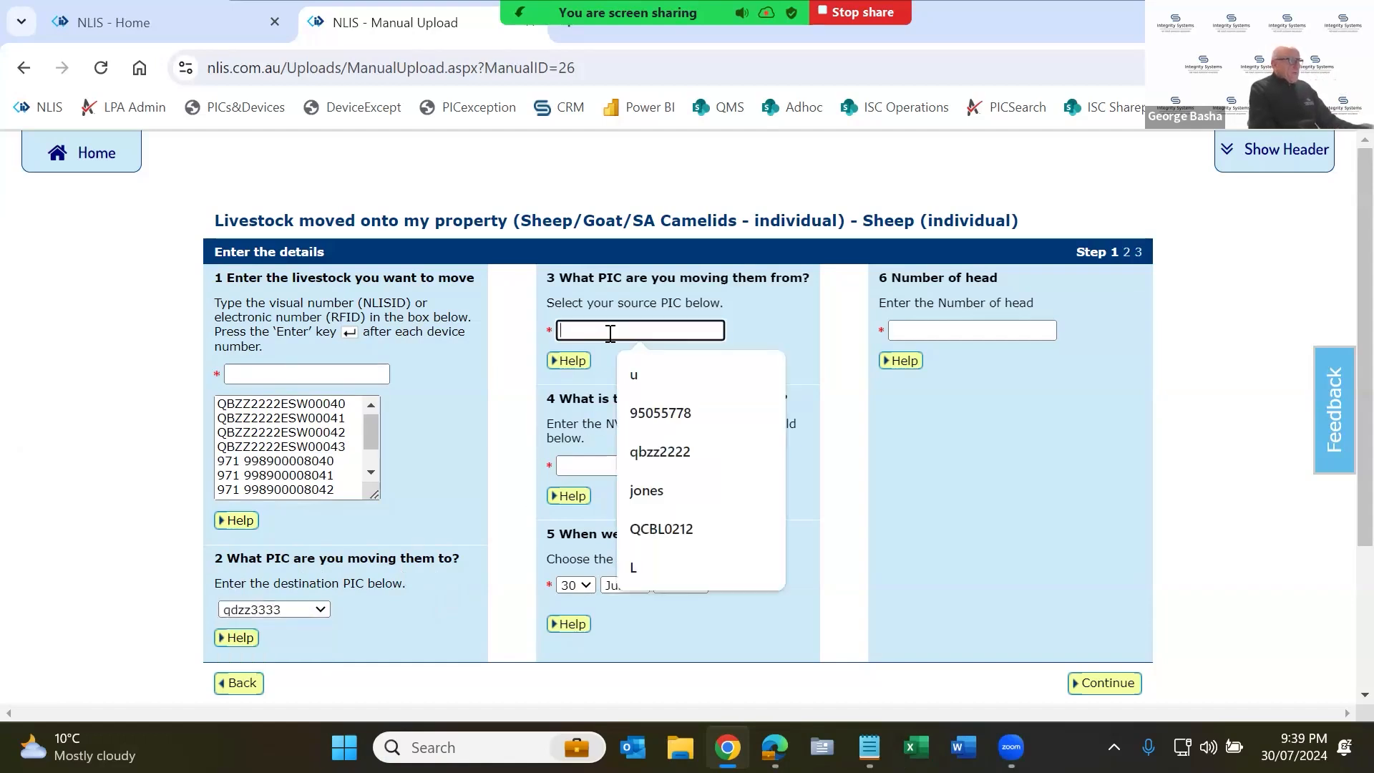
click(654, 451)
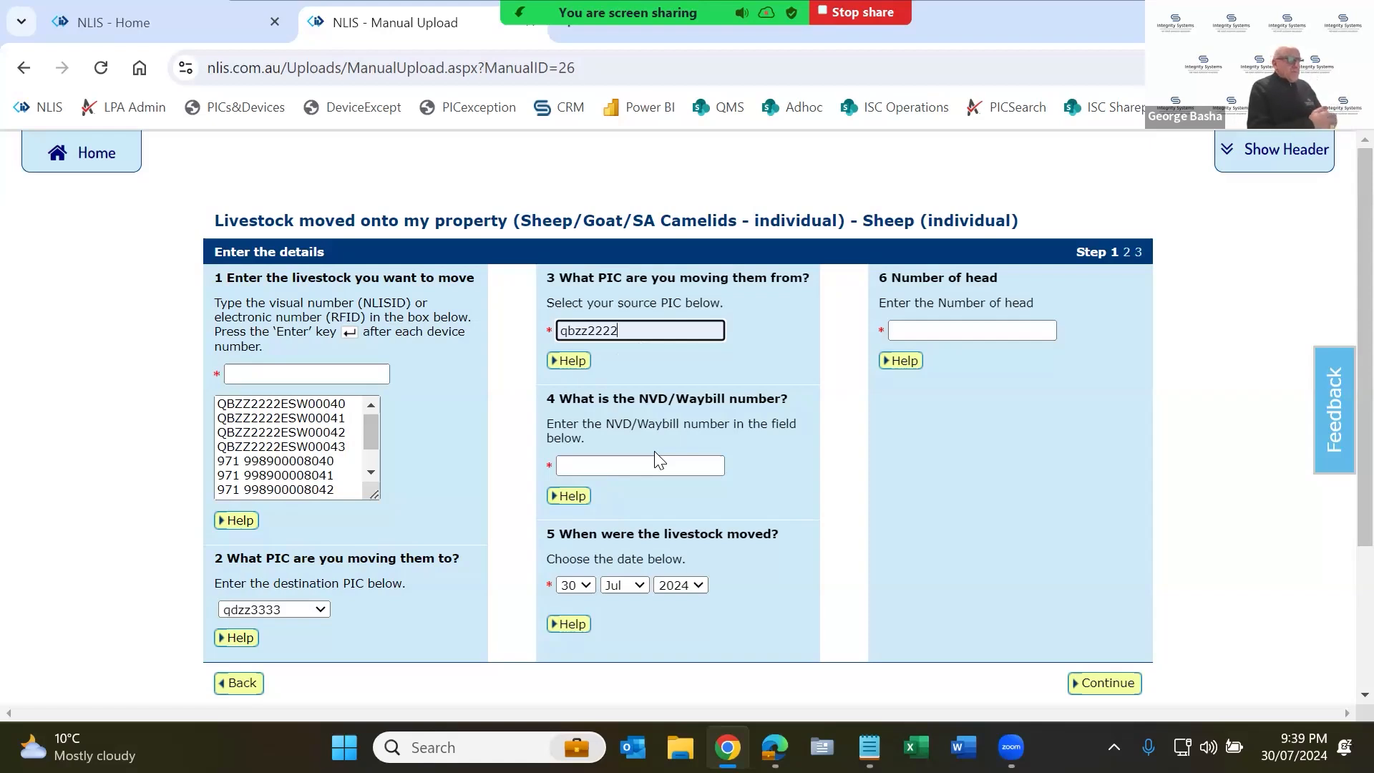
Step: Enter 400111111 as the NVD/Waybill number and 15 as the number of head
click(648, 465)
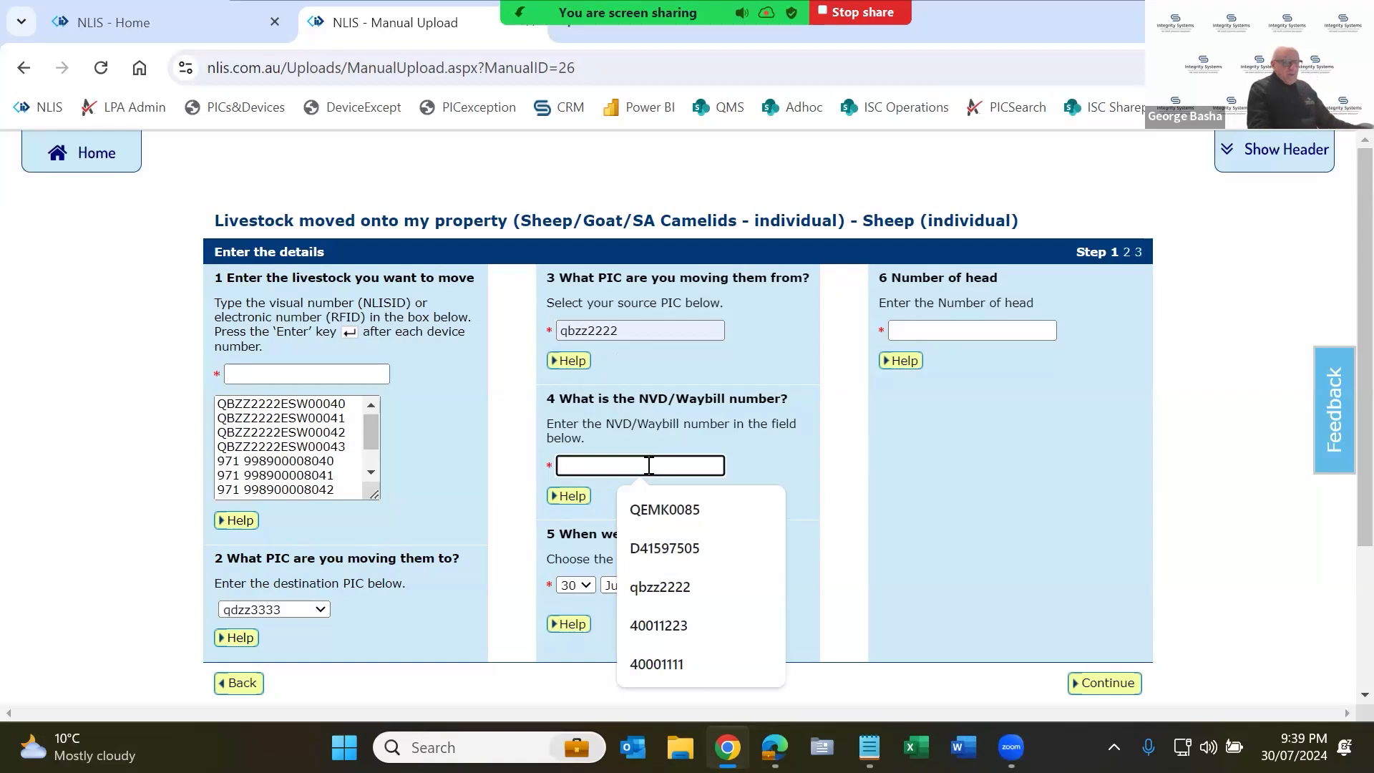
text(4)
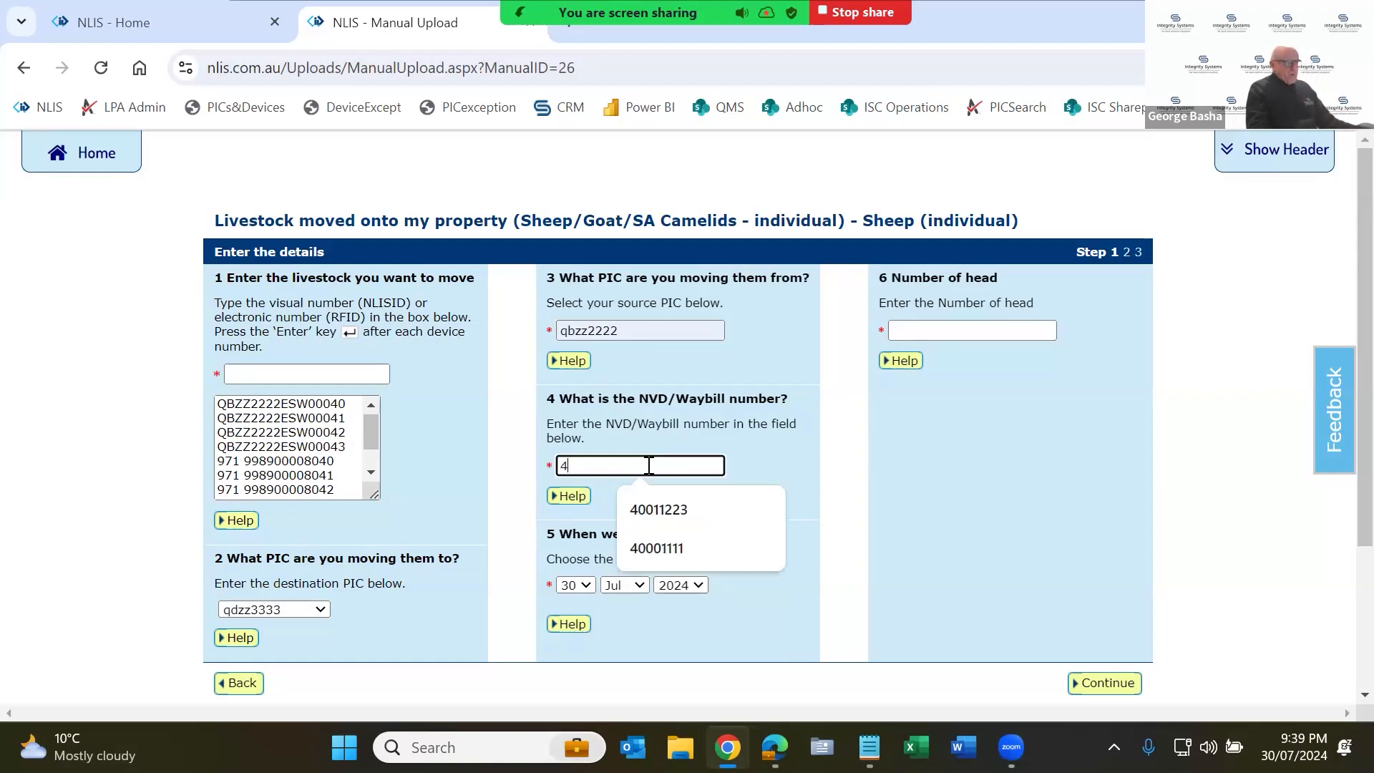
text(0011)
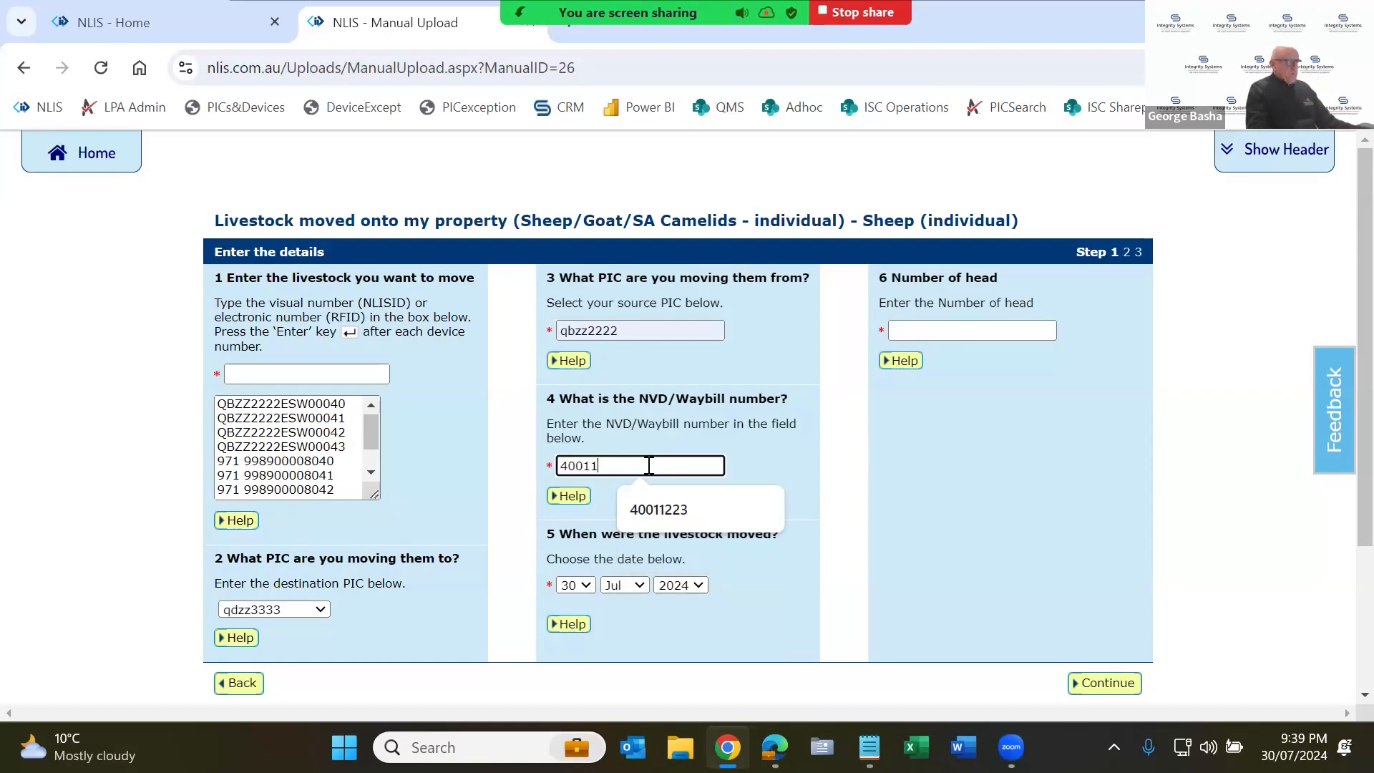
text(1111)
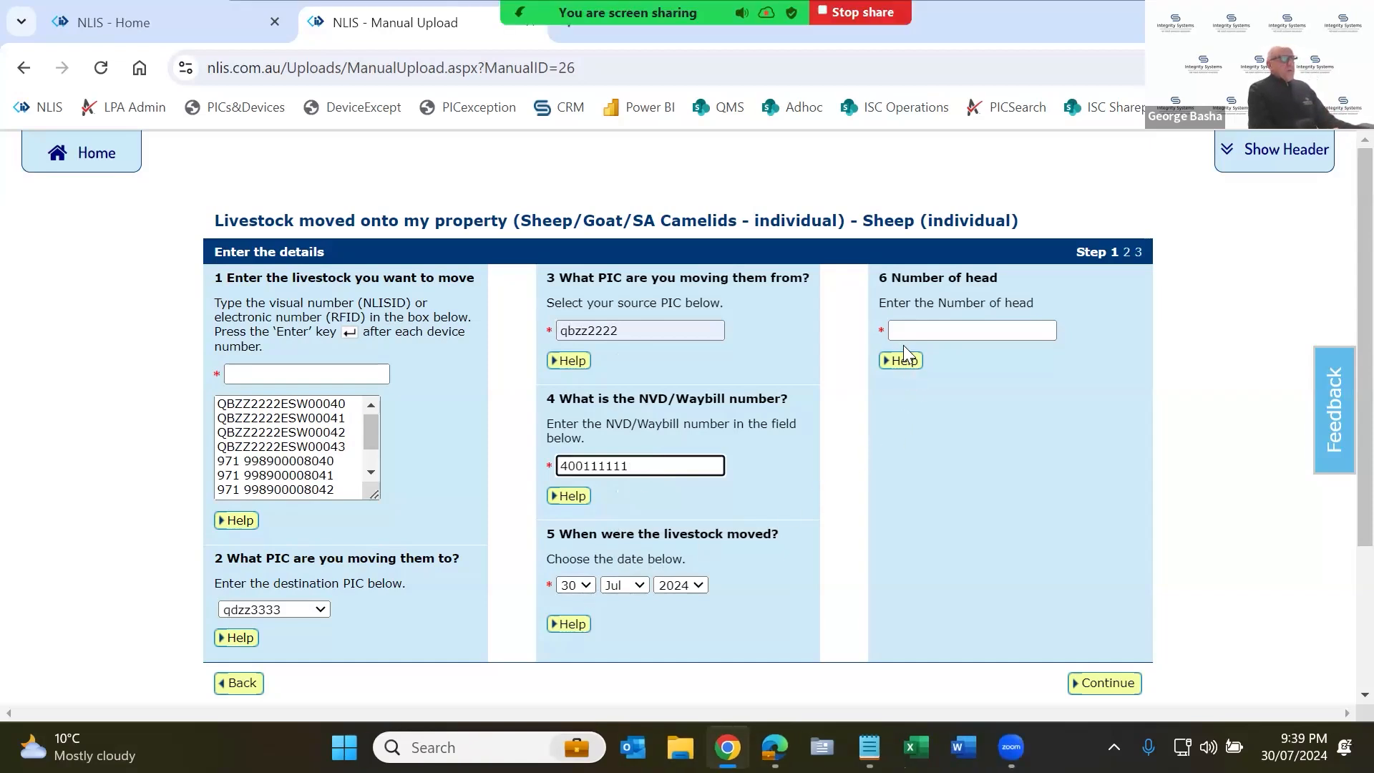
click(337, 415)
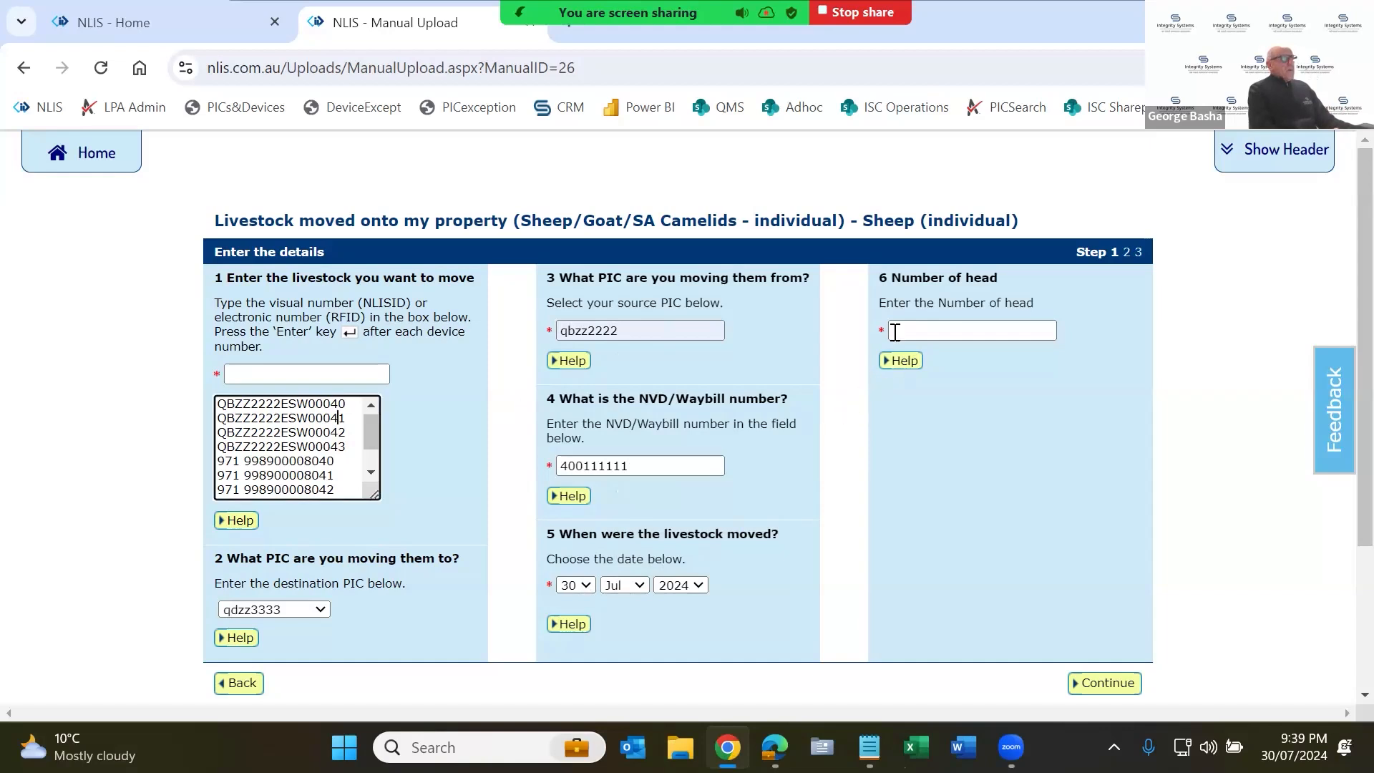
click(895, 329)
text(15)
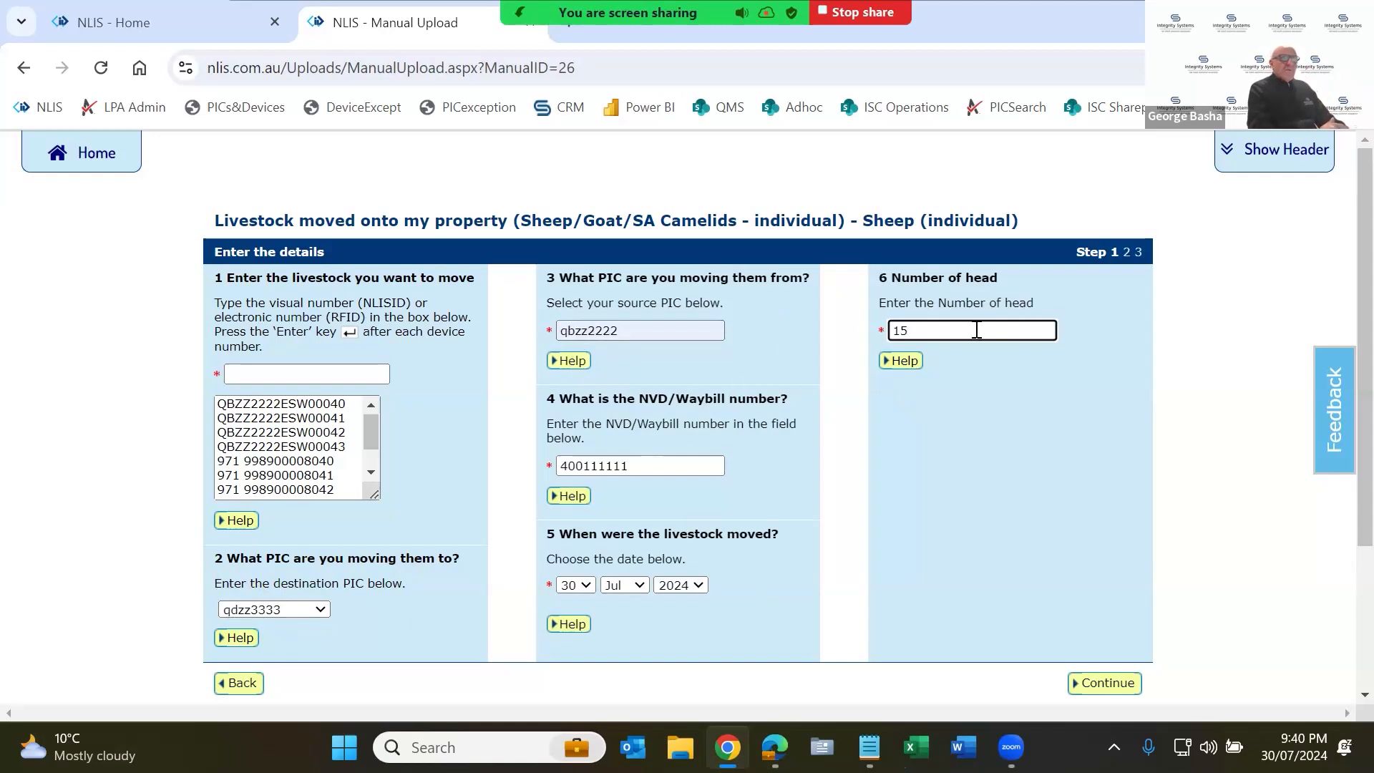
Step: Proceed to the movement confirmation, dismiss the Teams notification and send the movement to the database
click(316, 418)
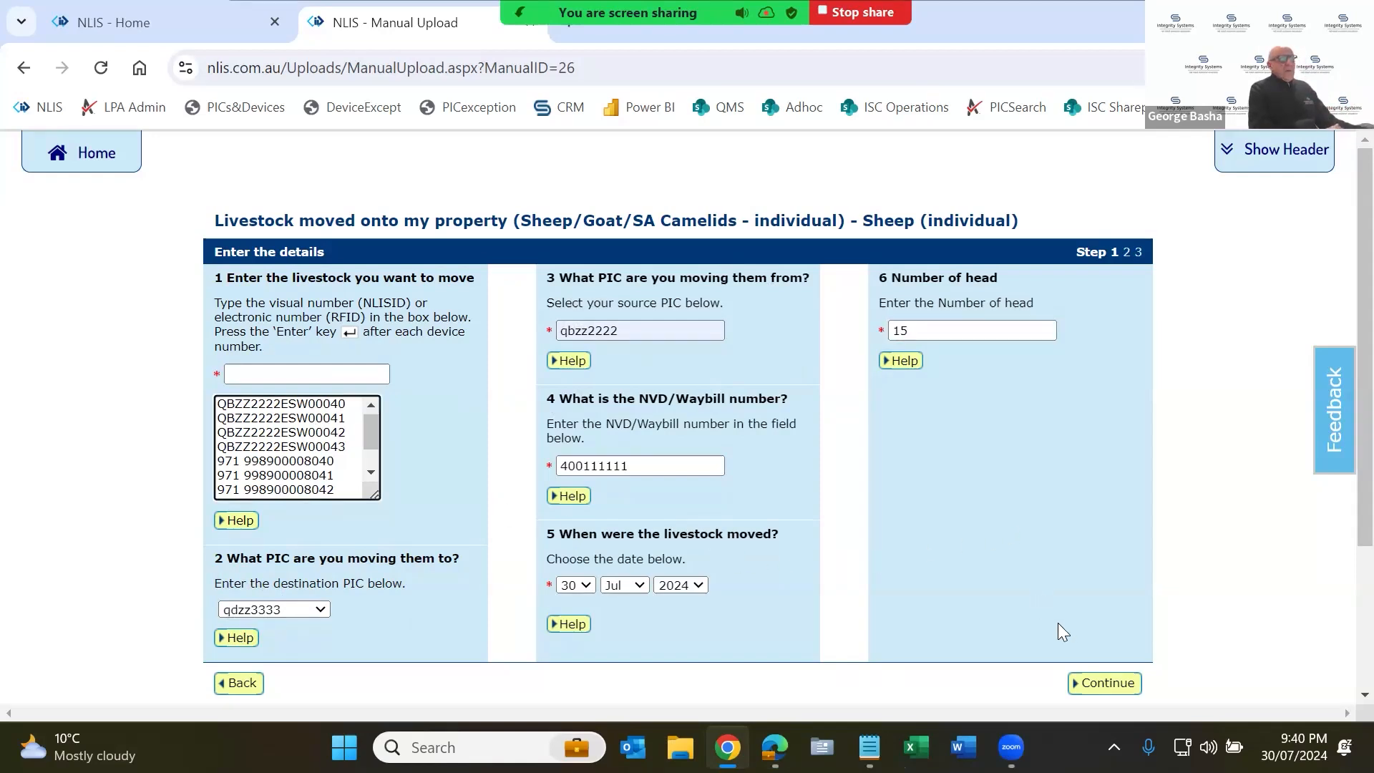
scroll(1117, 662, down, 1)
click(1121, 663)
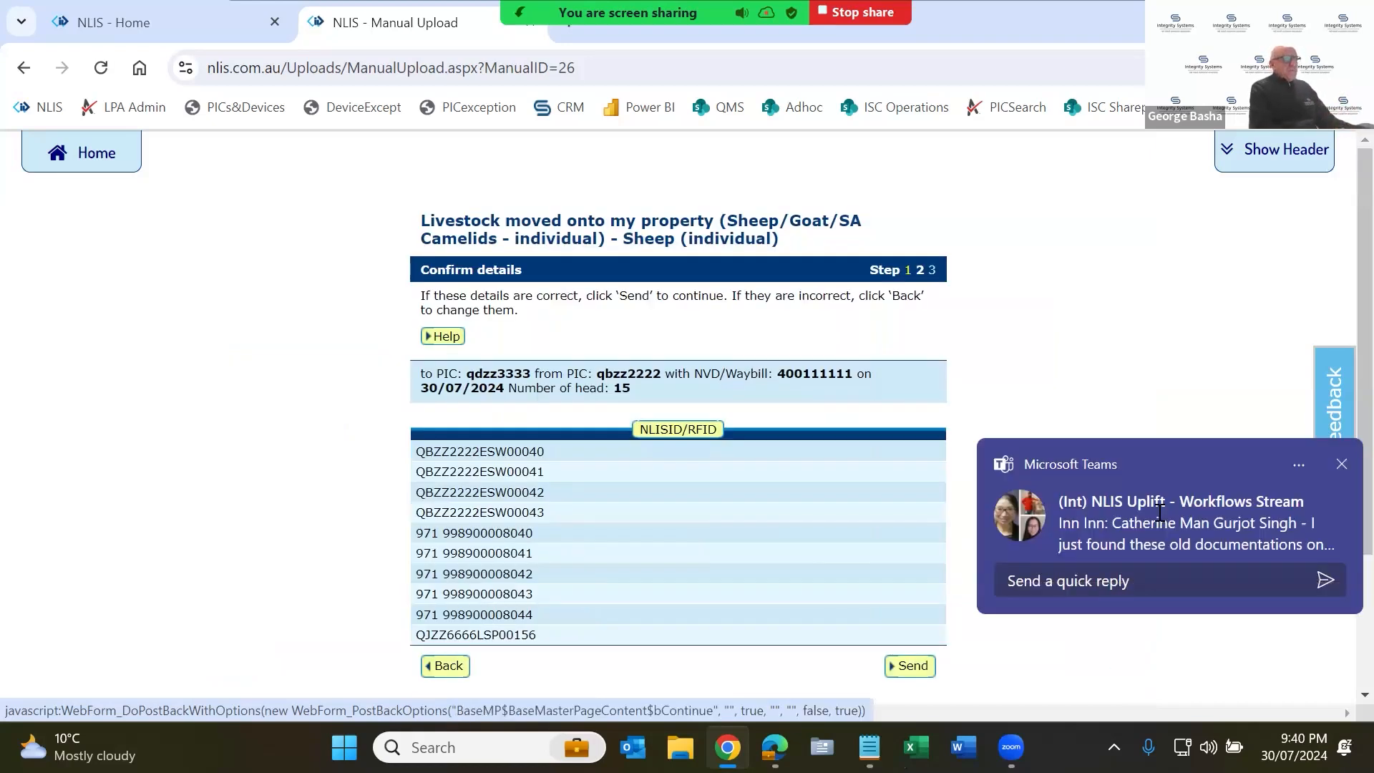
click(1341, 464)
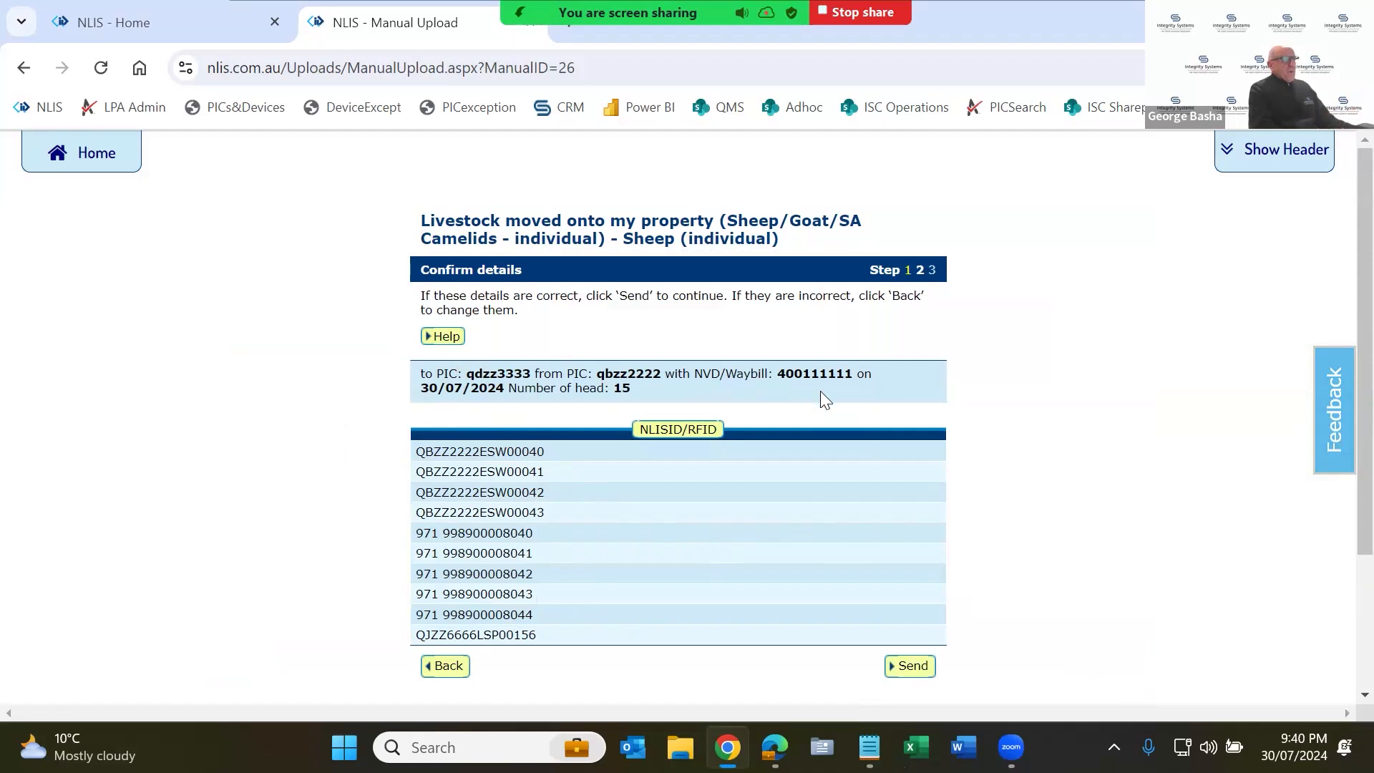
click(906, 667)
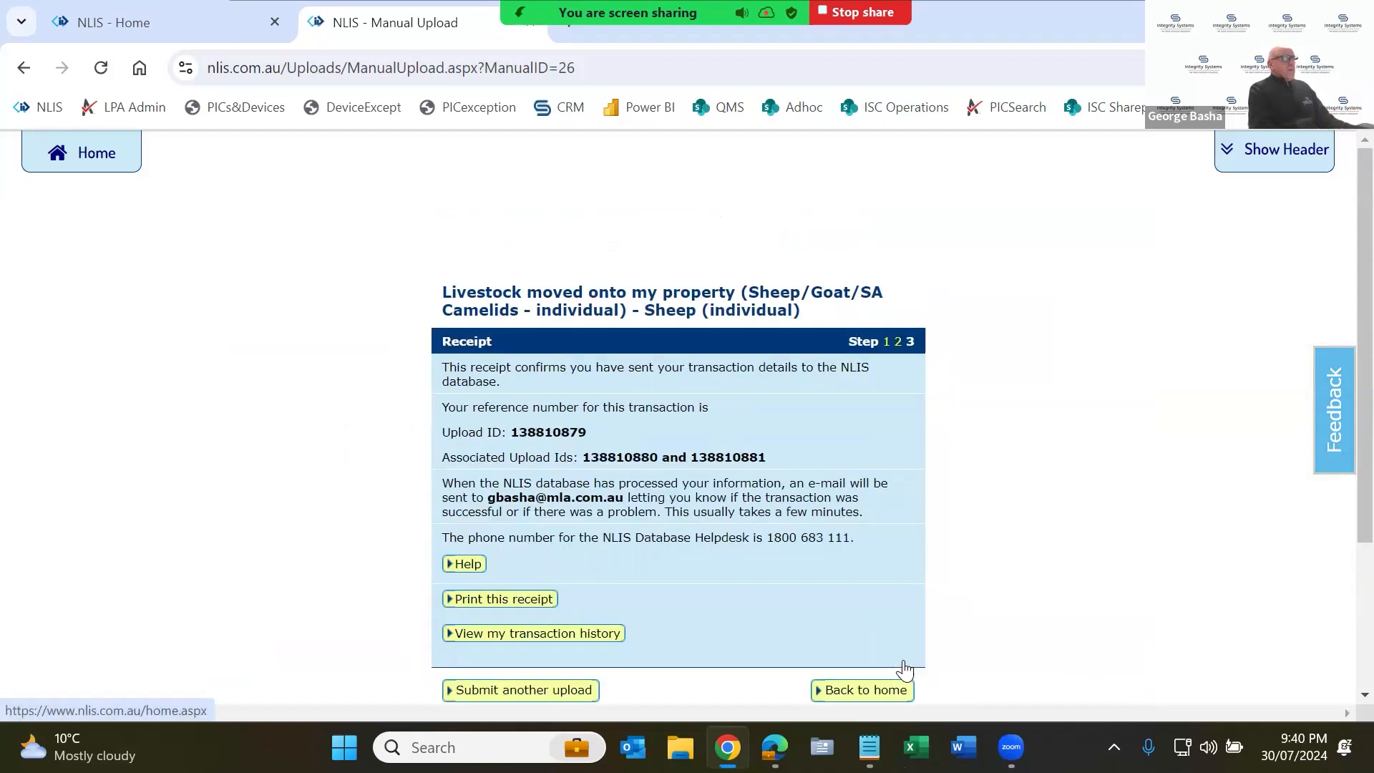
Step: Examine the main upload ID and the two associated upload IDs on the movement receipt
scroll(881, 634, down, 1)
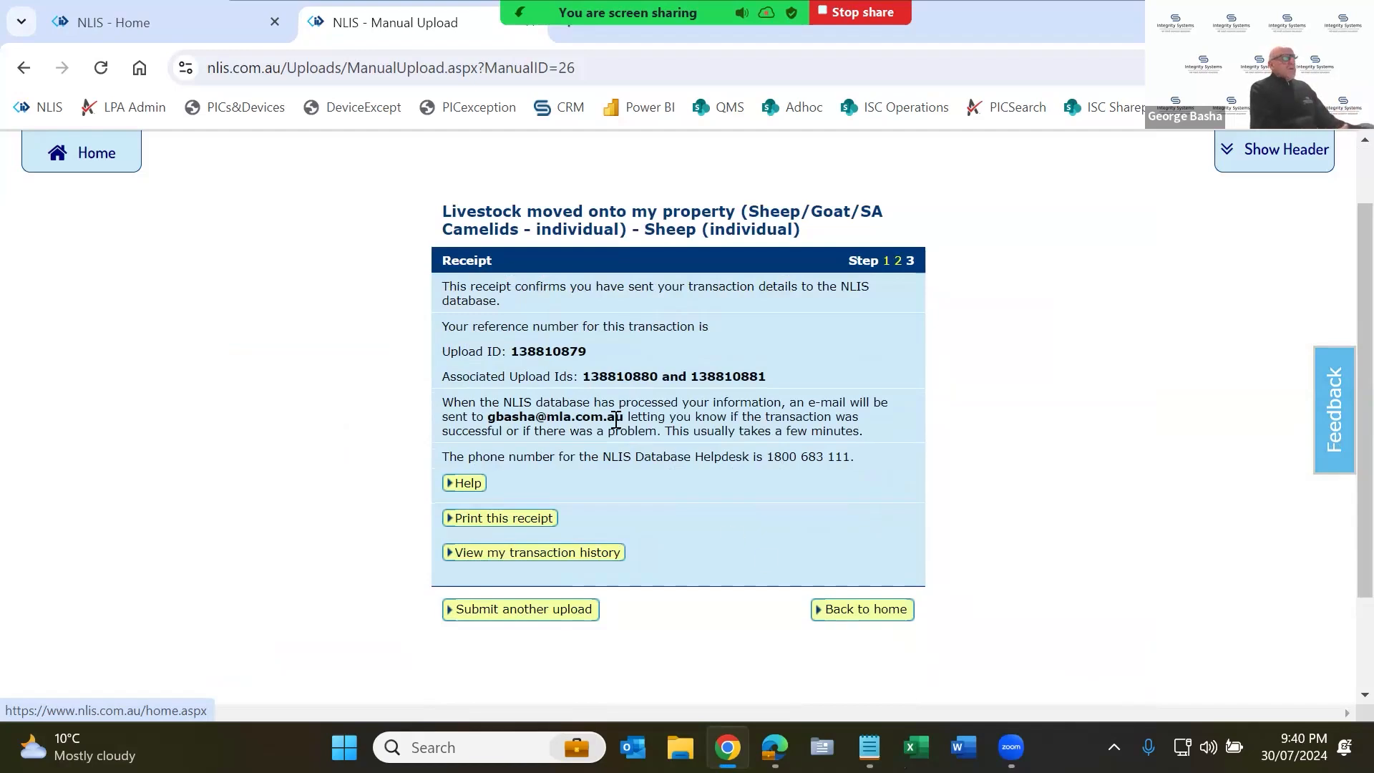
double_click(553, 350)
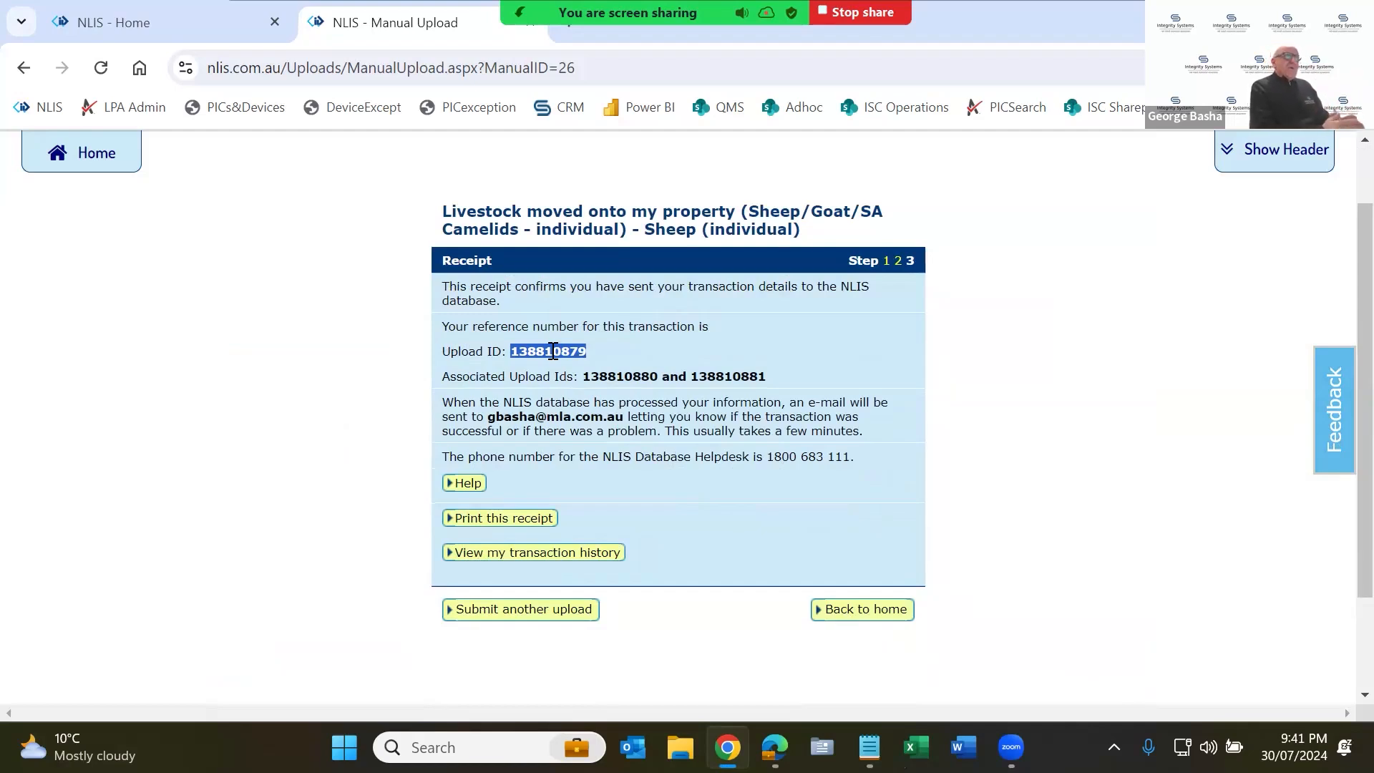
double_click(629, 376)
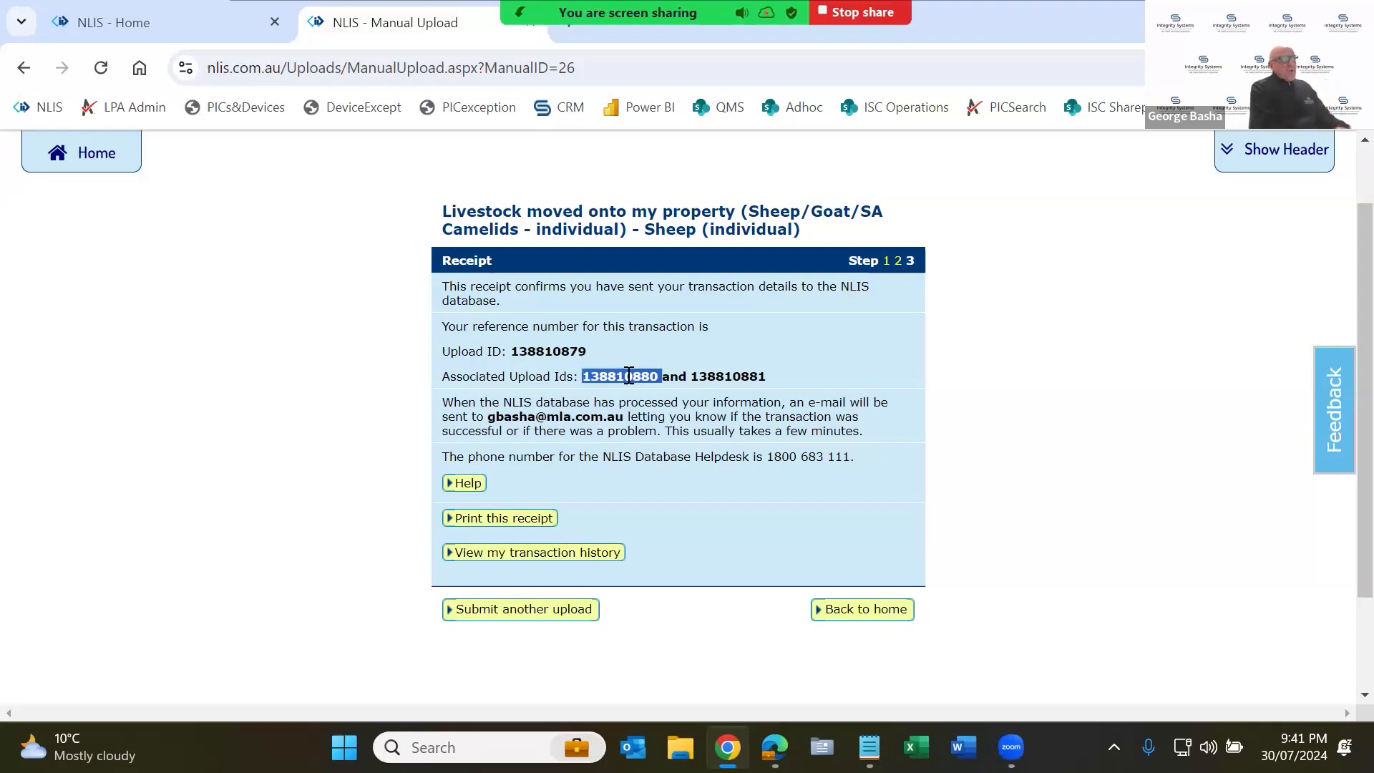
click(726, 379)
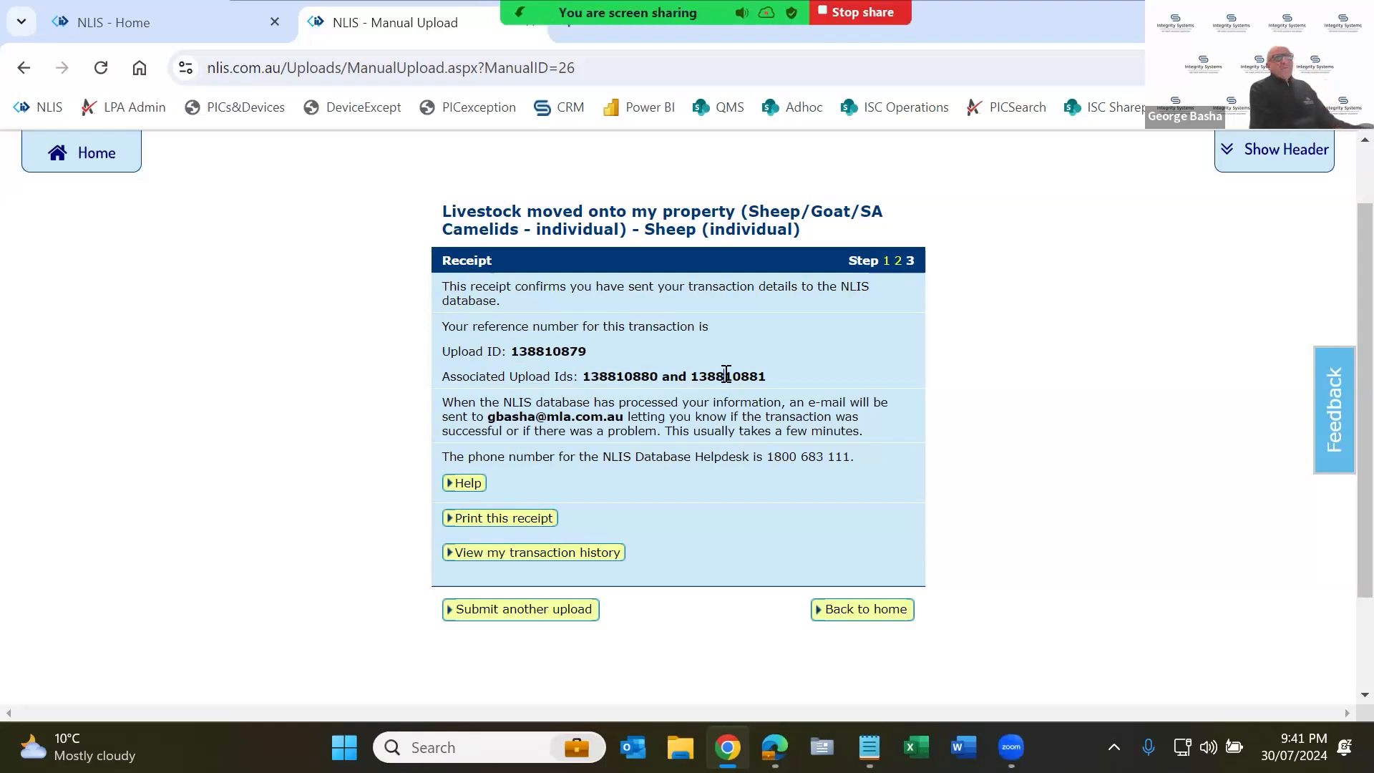
double_click(725, 374)
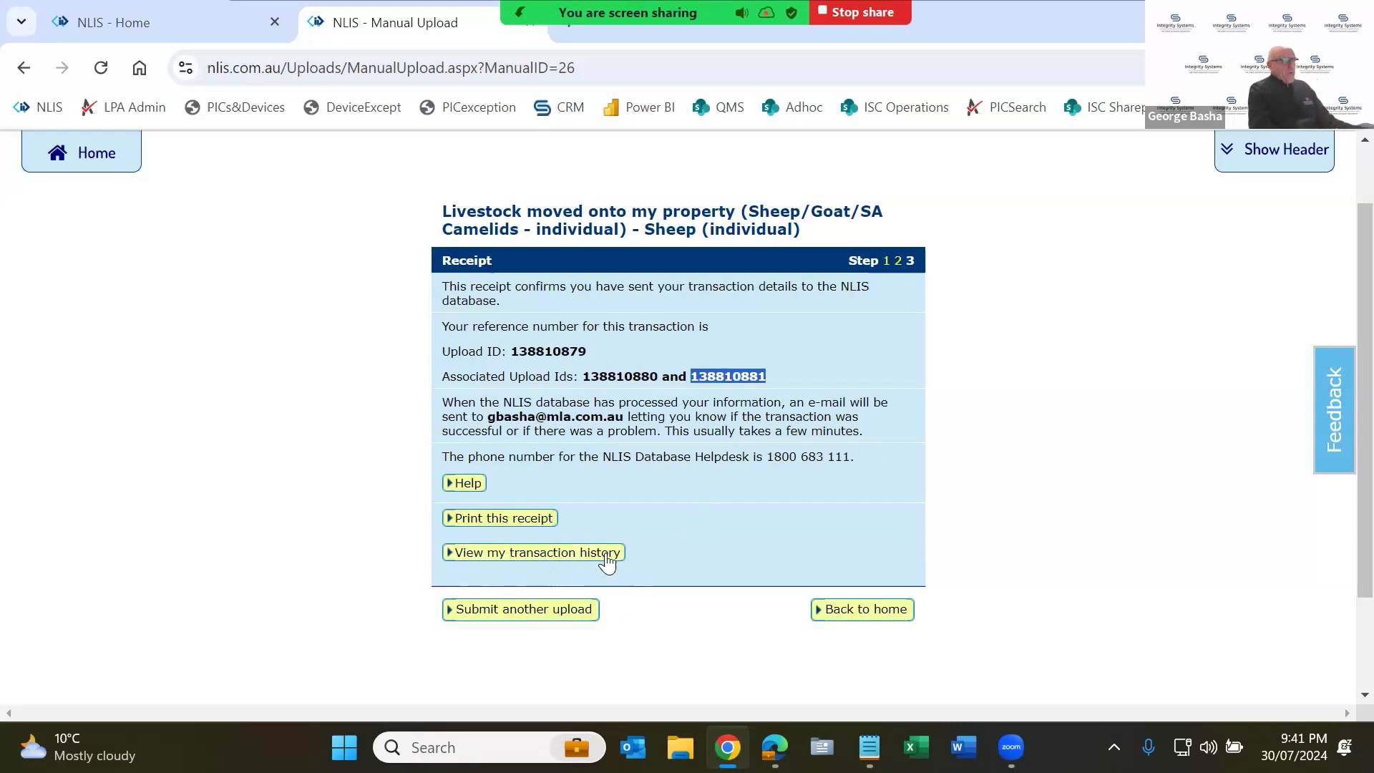
Step: View the transaction history for 30 Jul 2024 and examine the SOAP Complete Xml and mob-based movement entries
click(529, 553)
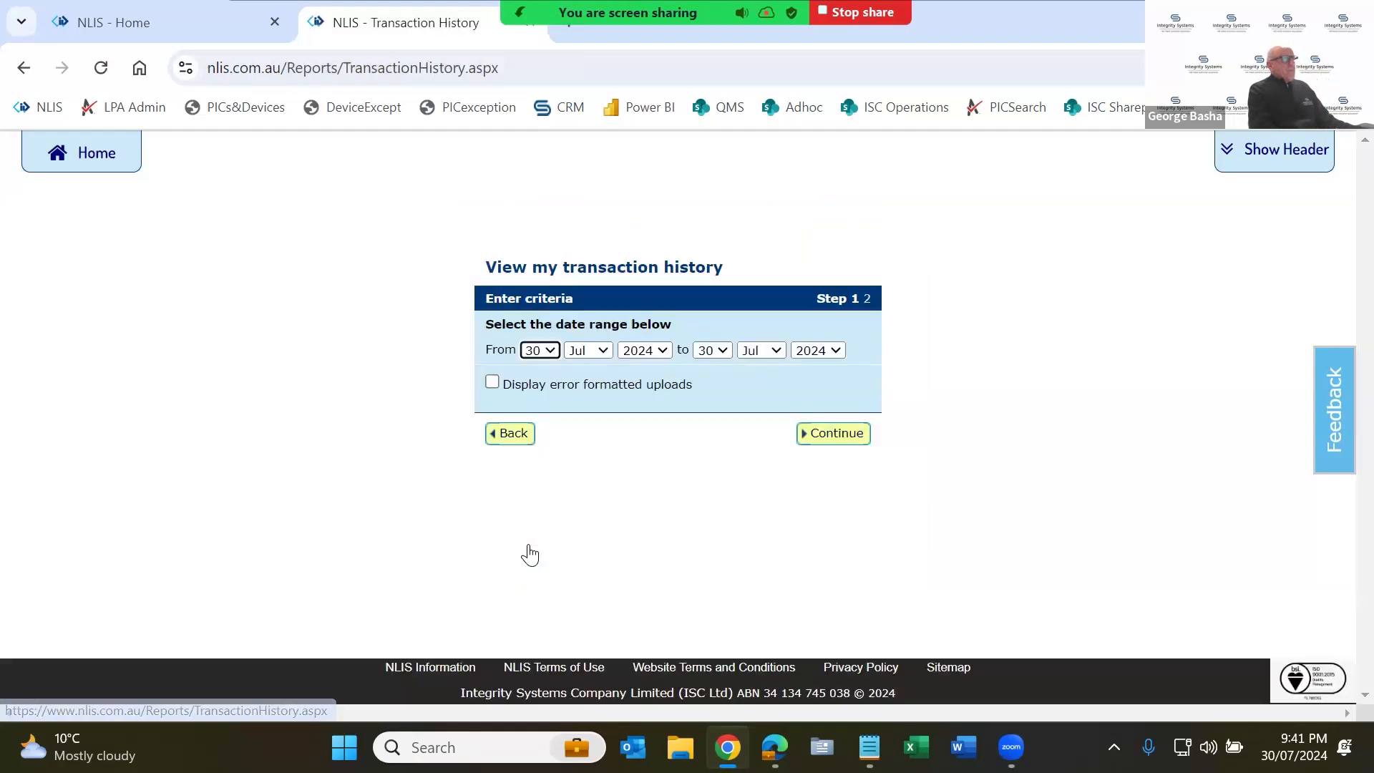
click(837, 438)
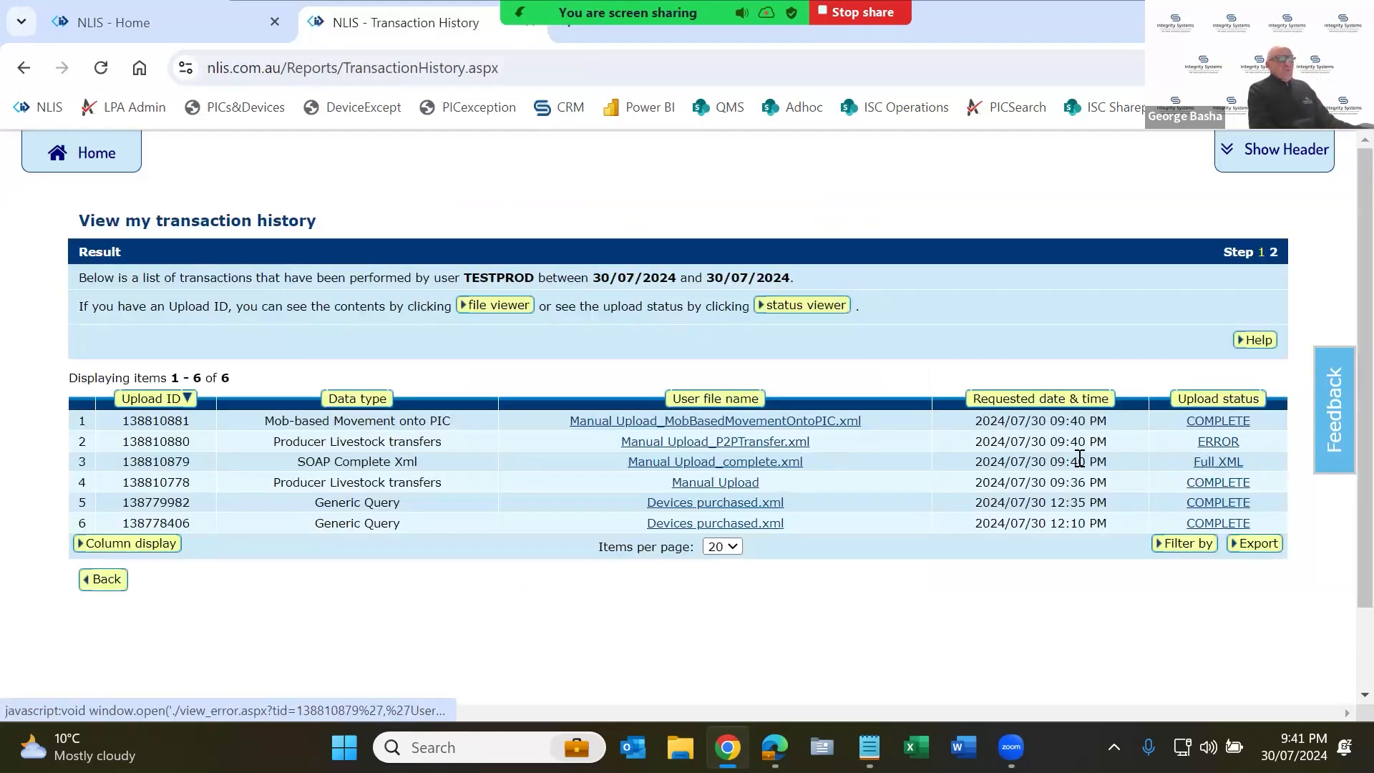
double_click(171, 462)
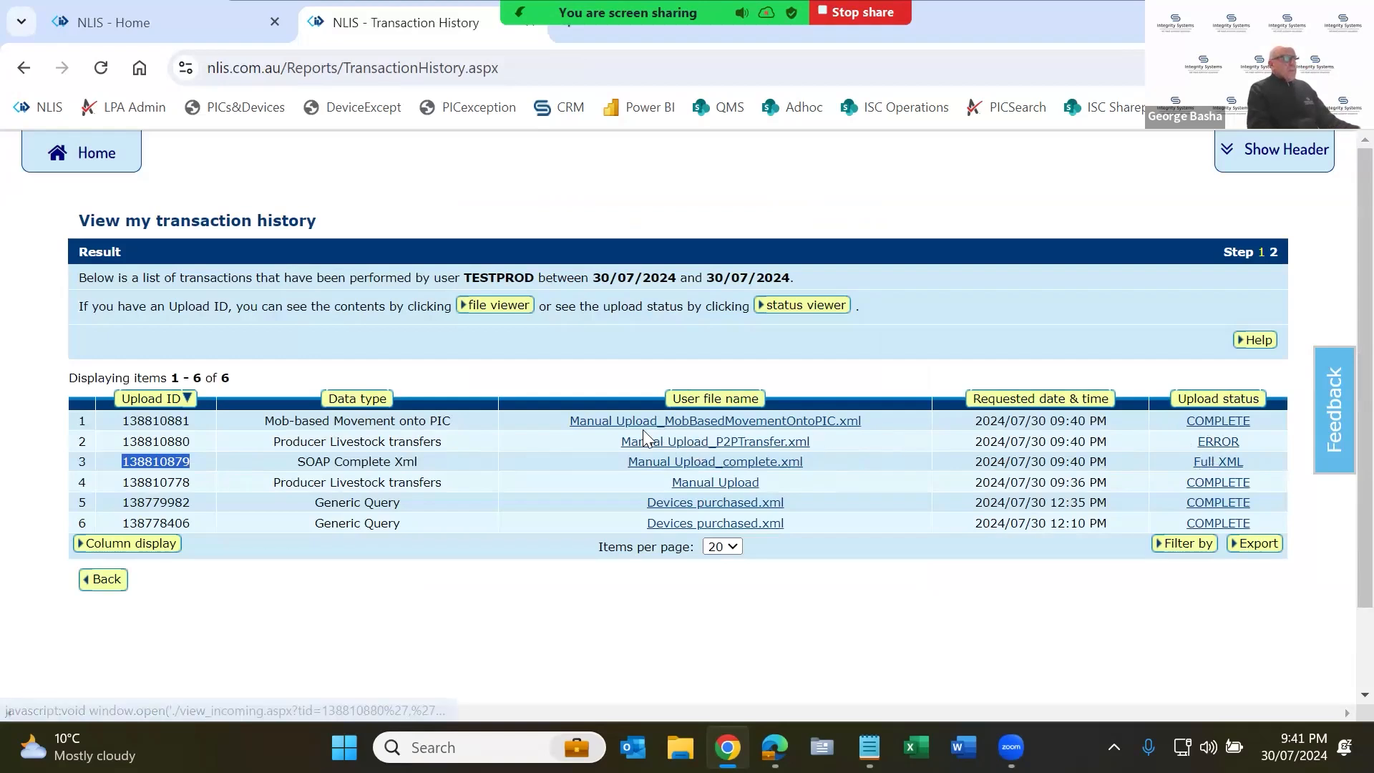
drag(558, 418, 878, 425)
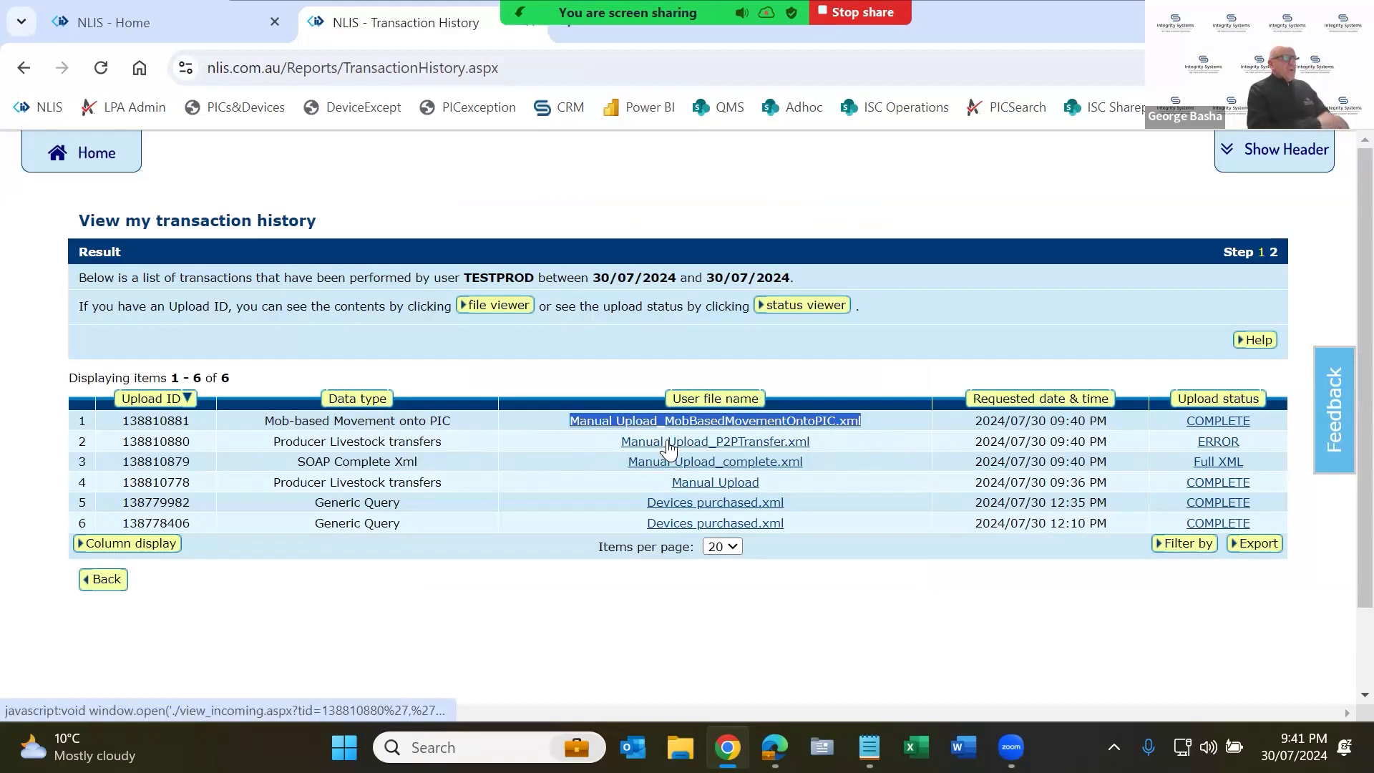
Step: Review the error details of the P2PTransfer upload, close them and compare the upload IDs of the transfer and mob-based movement
click(1216, 443)
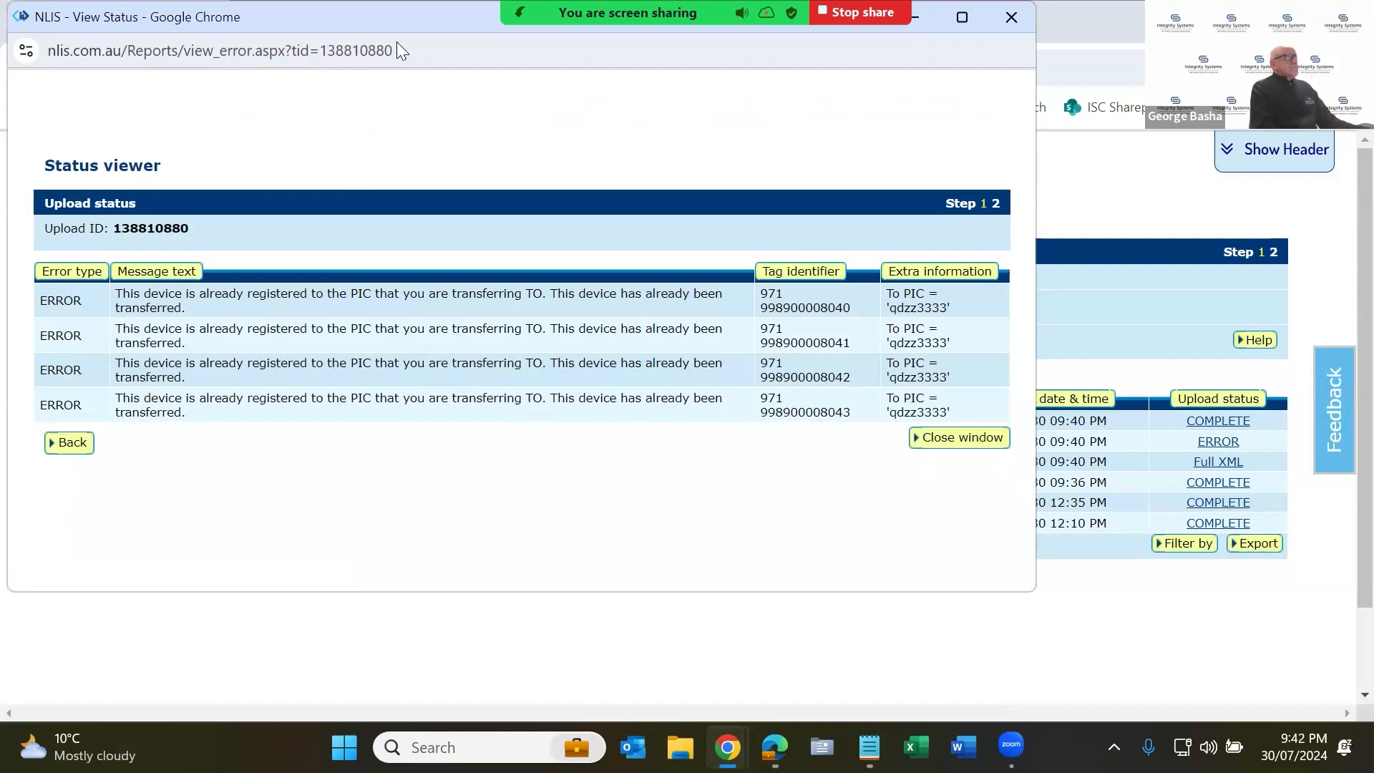
drag(388, 23, 451, 78)
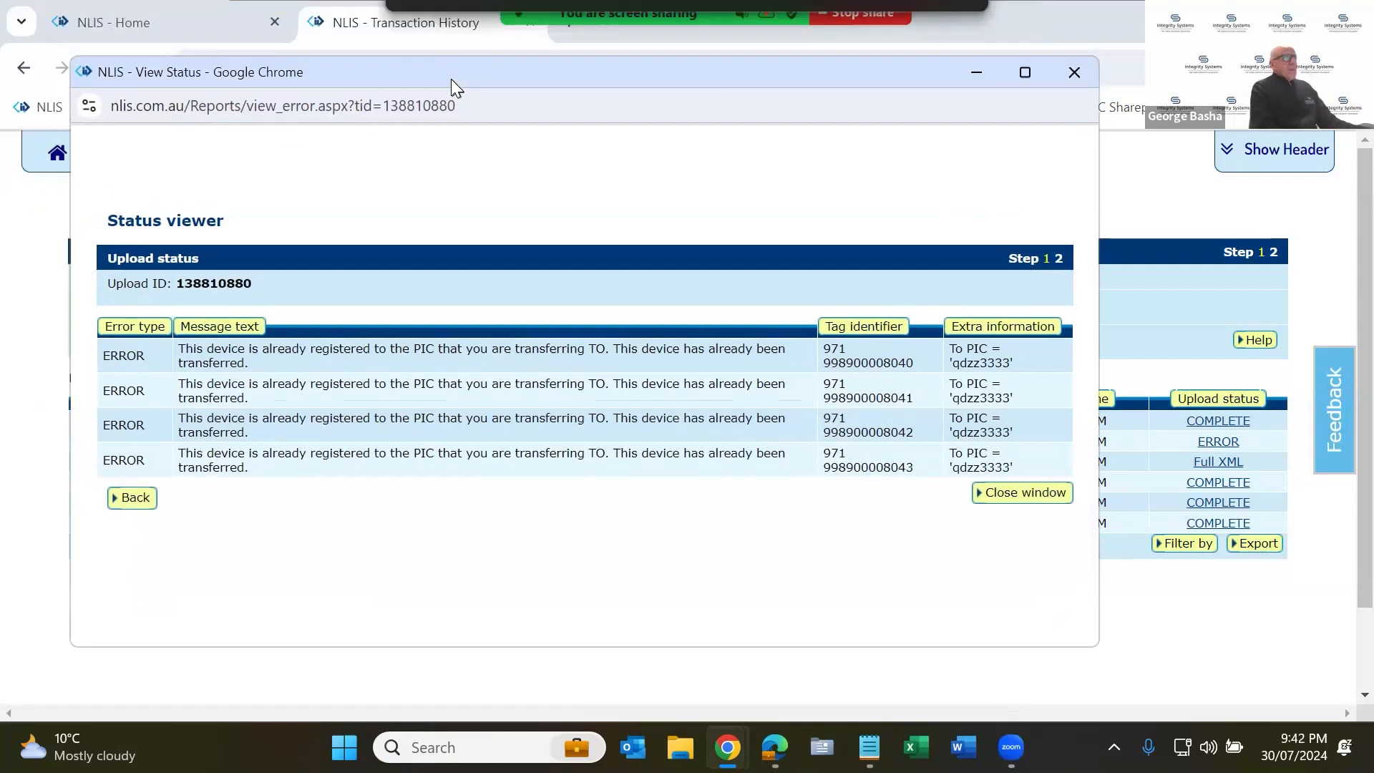
click(1018, 493)
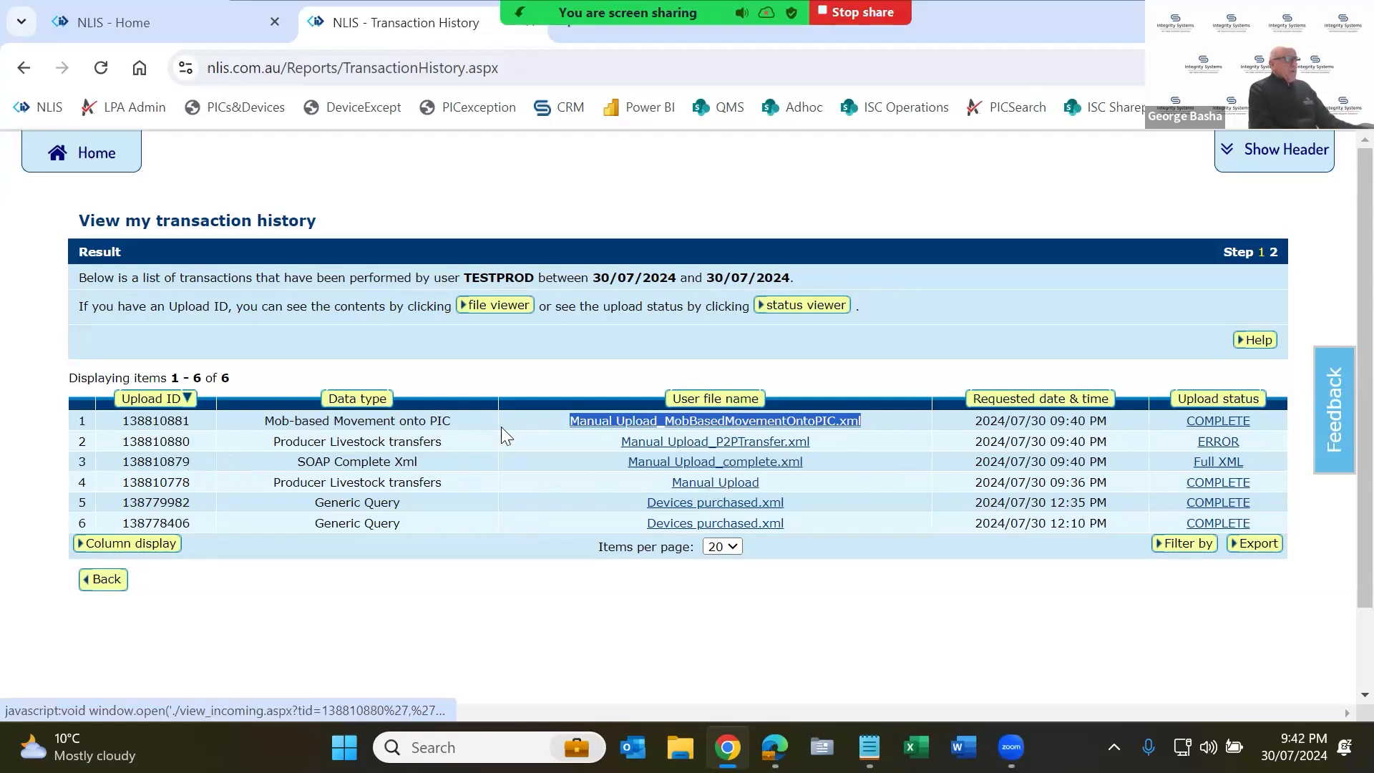
double_click(169, 443)
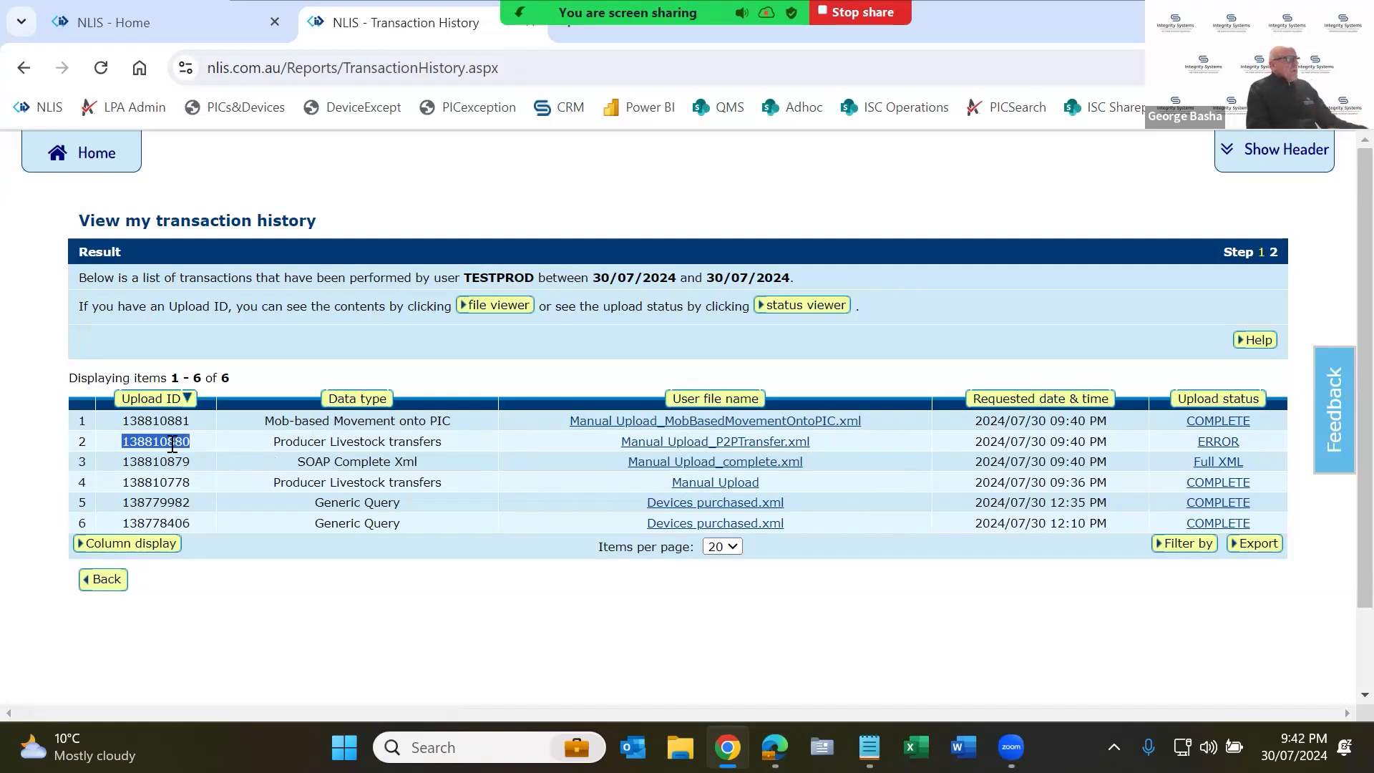
double_click(165, 423)
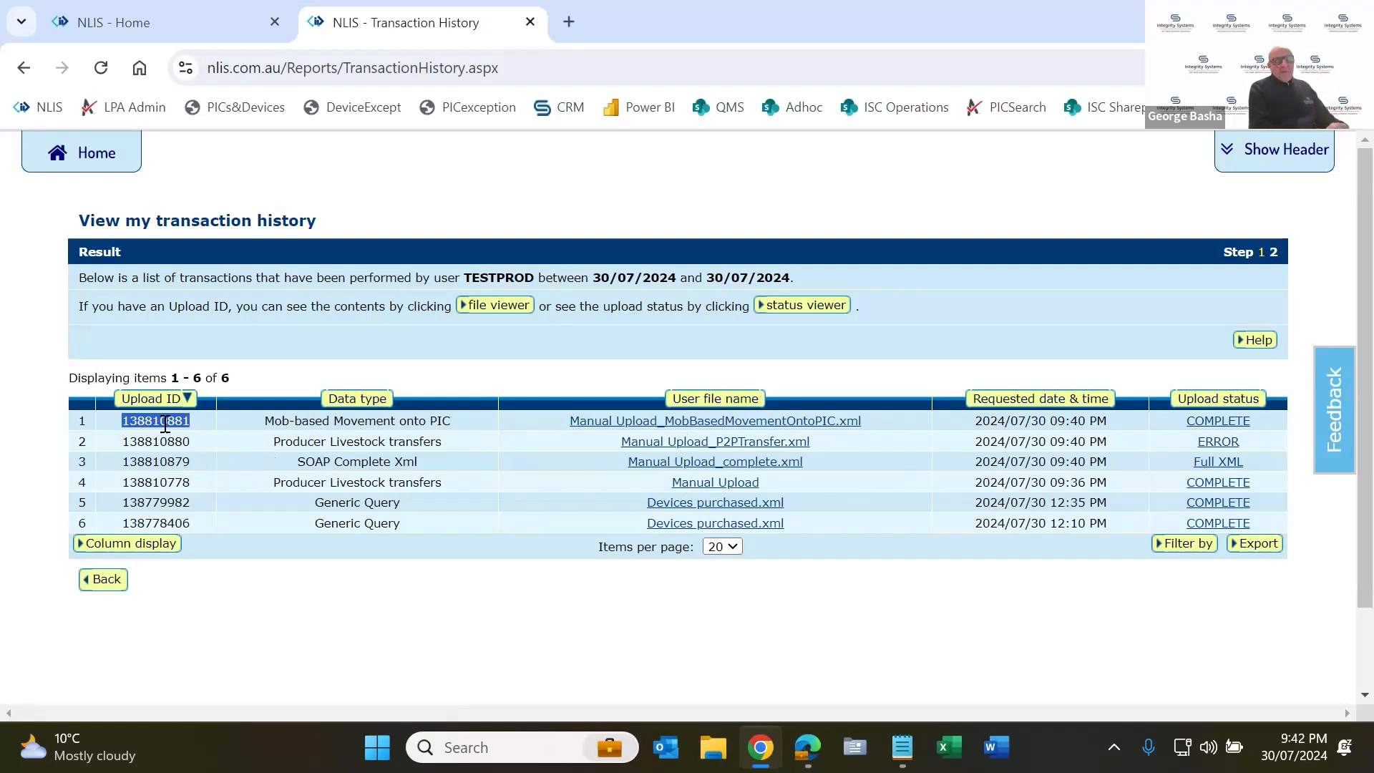
Step: Return to the producer home page and open the View devices on my property report
click(78, 159)
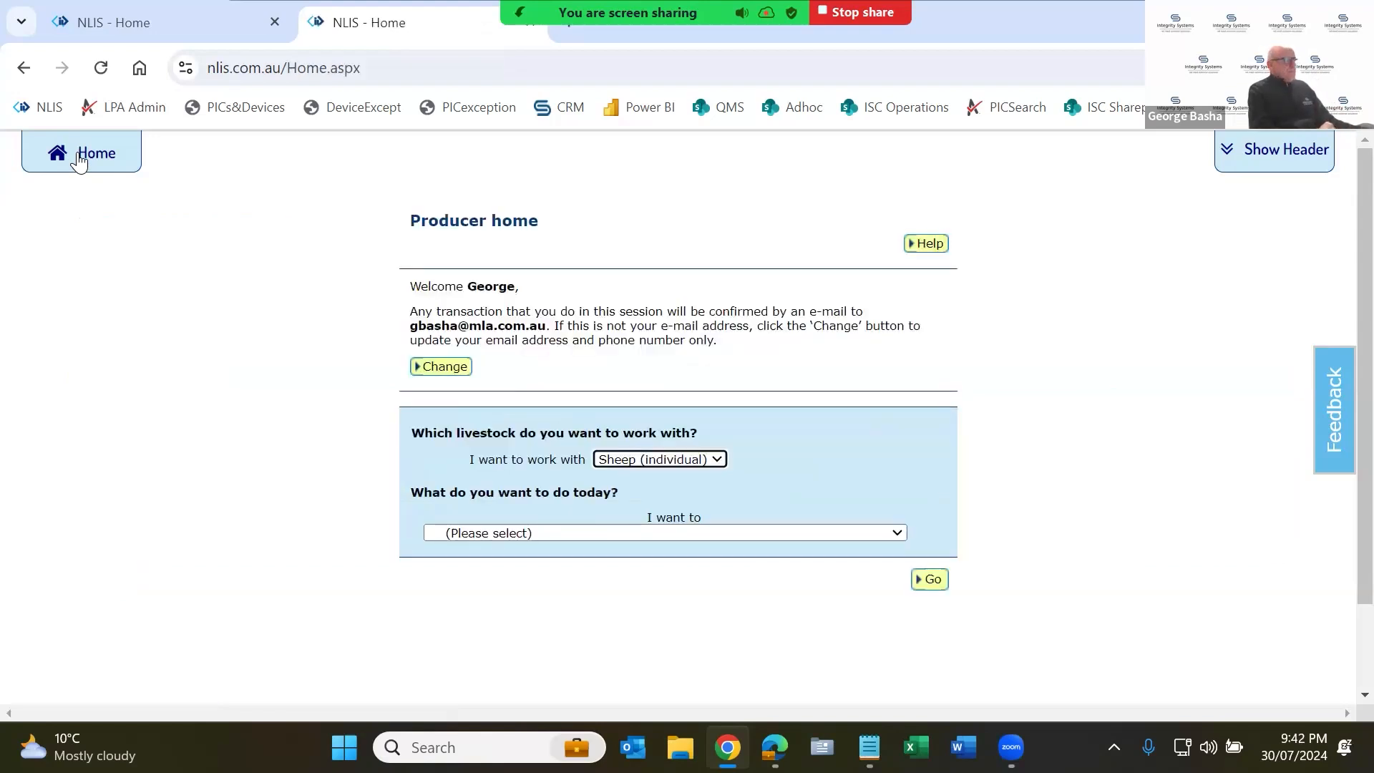
click(738, 536)
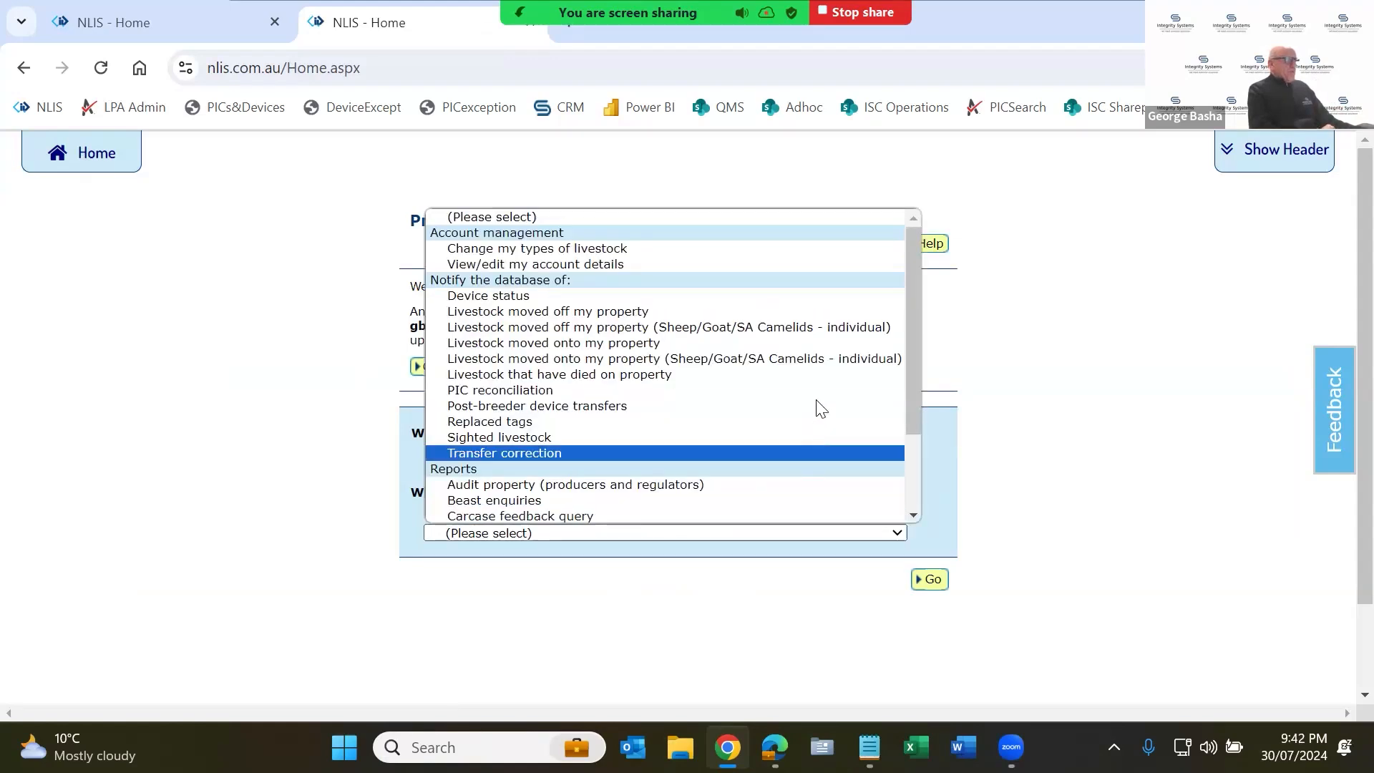
scroll(819, 404, down, 2)
scroll(819, 405, down, 1)
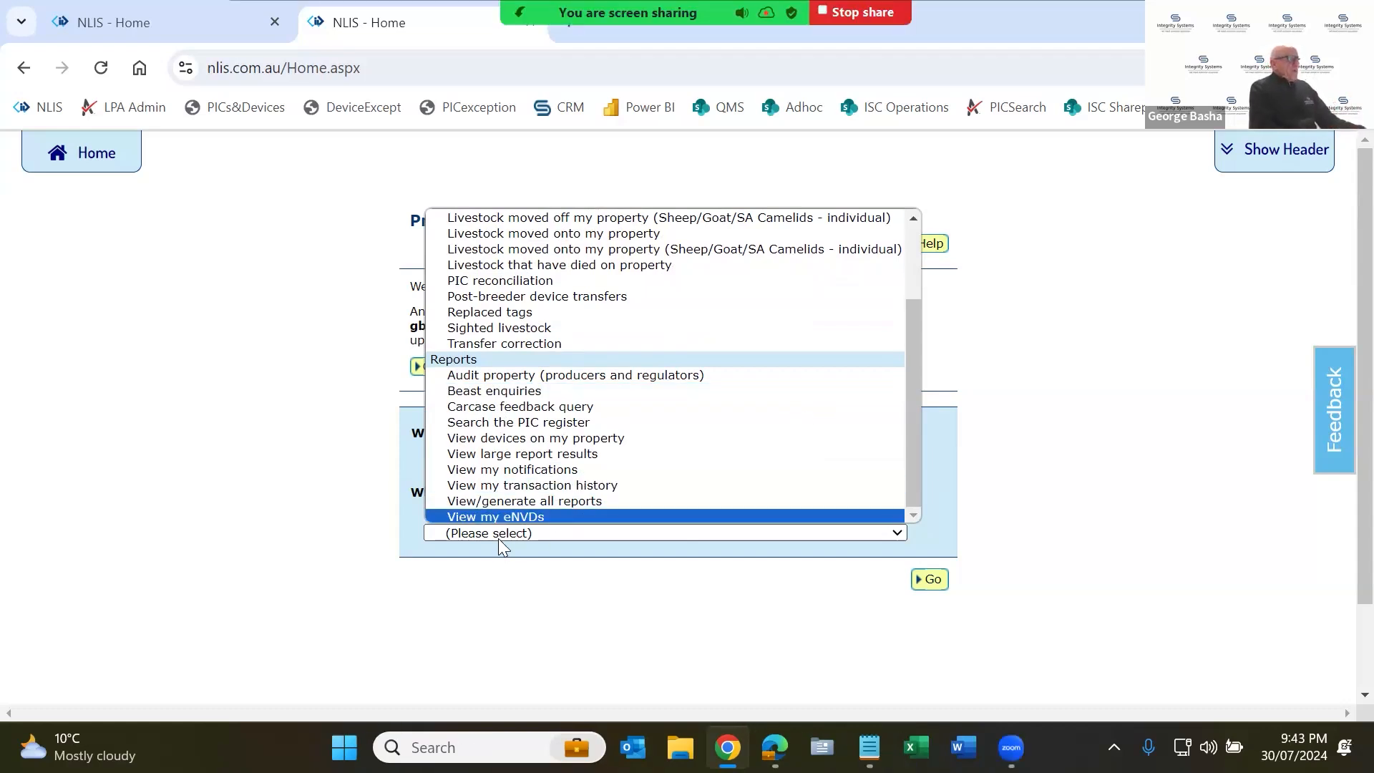
click(552, 445)
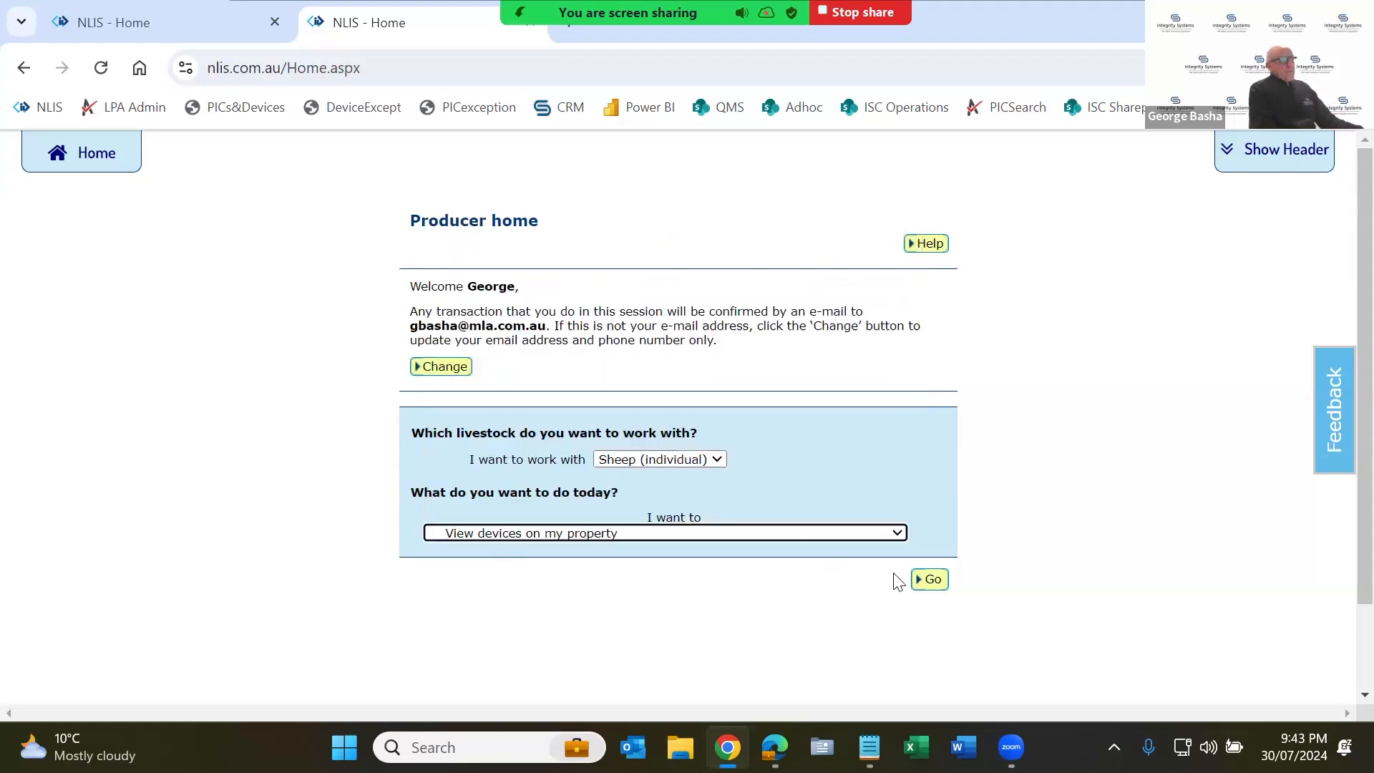
click(934, 580)
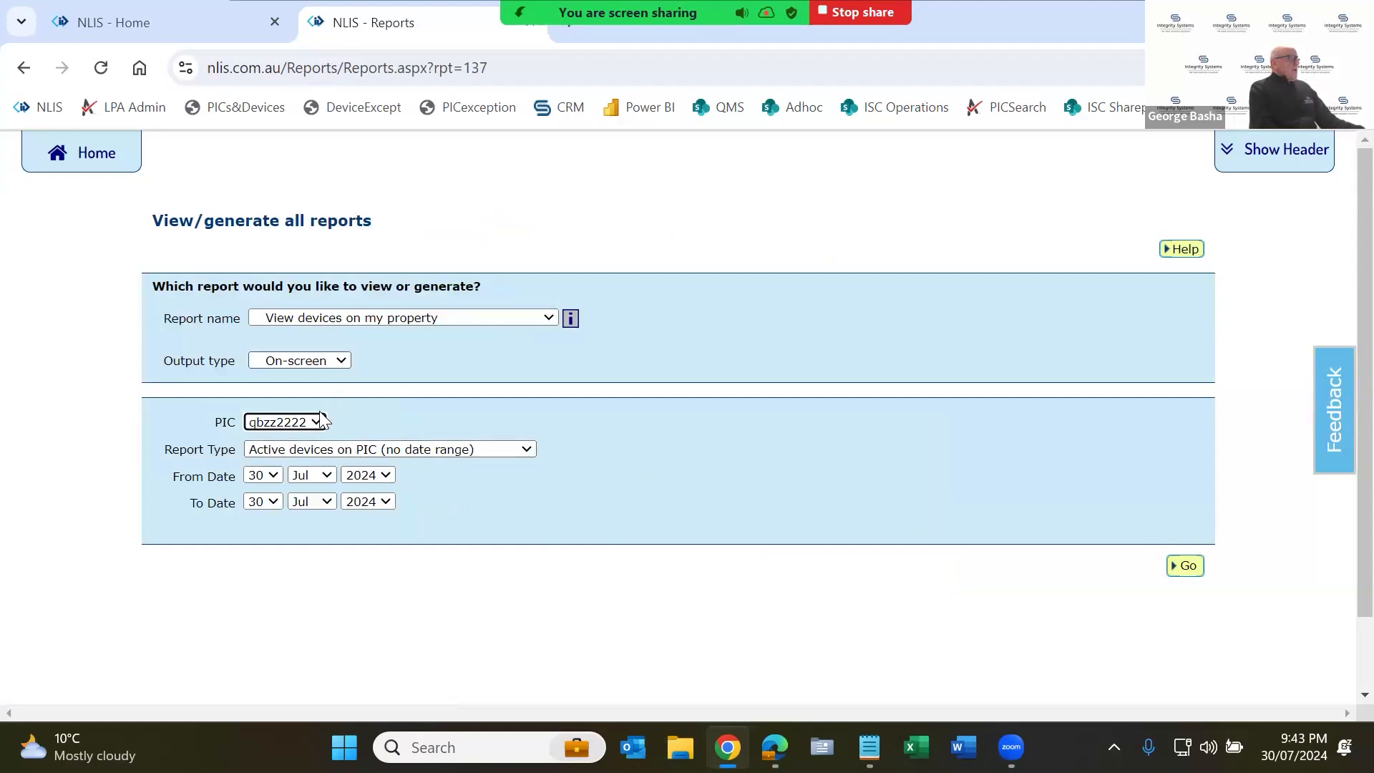
Step: Generate the on-screen Livestock transferred onto PIC (device report) for sheep on PIC qdzz3333
click(359, 317)
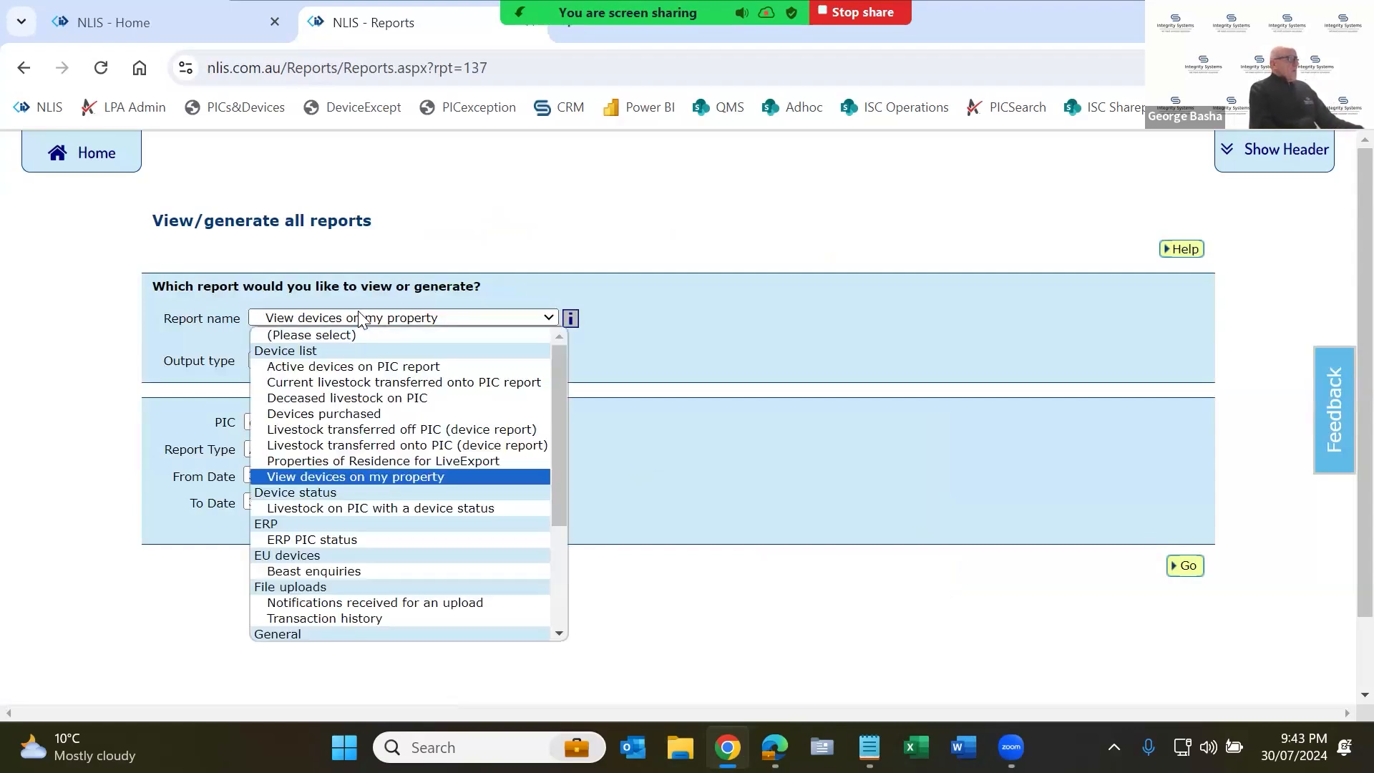
click(369, 439)
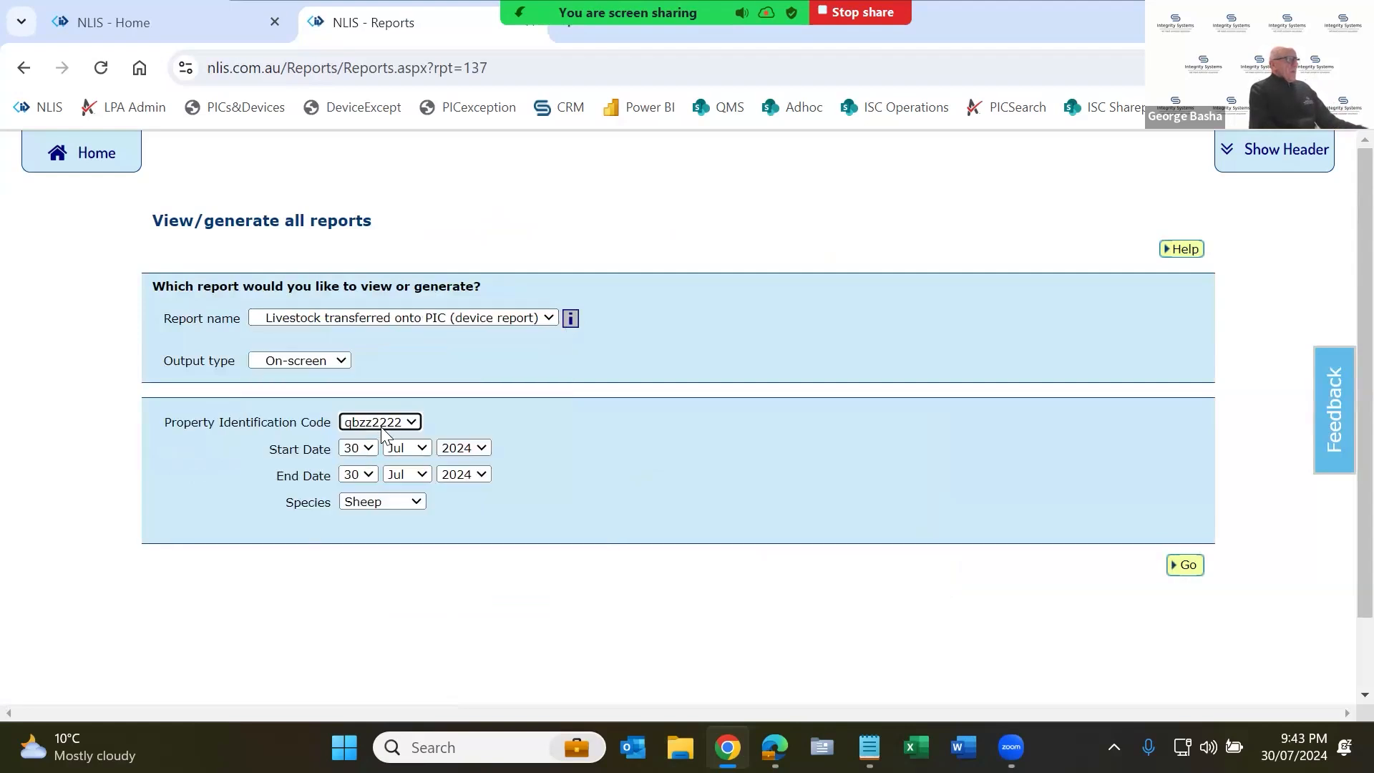
click(386, 422)
click(408, 454)
click(1186, 566)
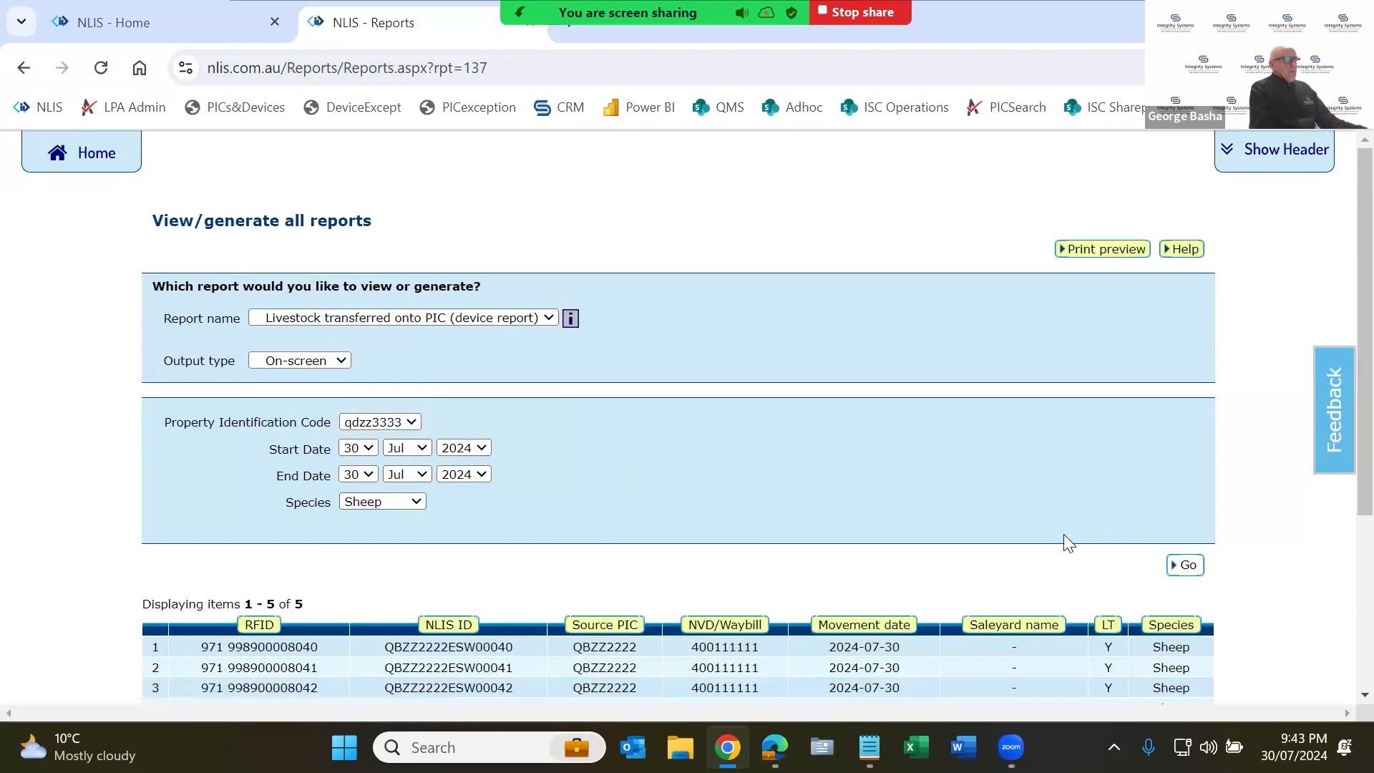
Step: Examine the movement date and NVD/Waybill number of the first sheep in the report
scroll(1012, 551, down, 4)
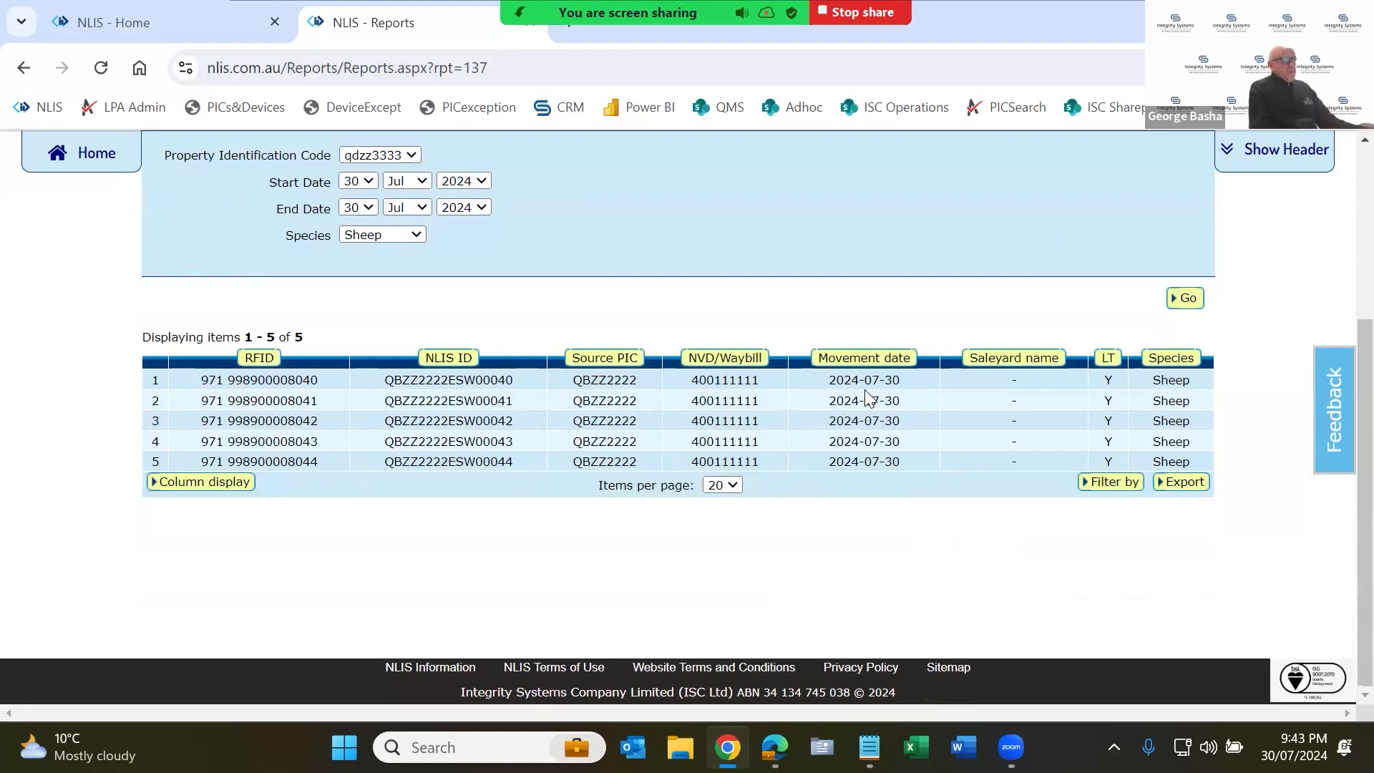
drag(841, 378, 827, 378)
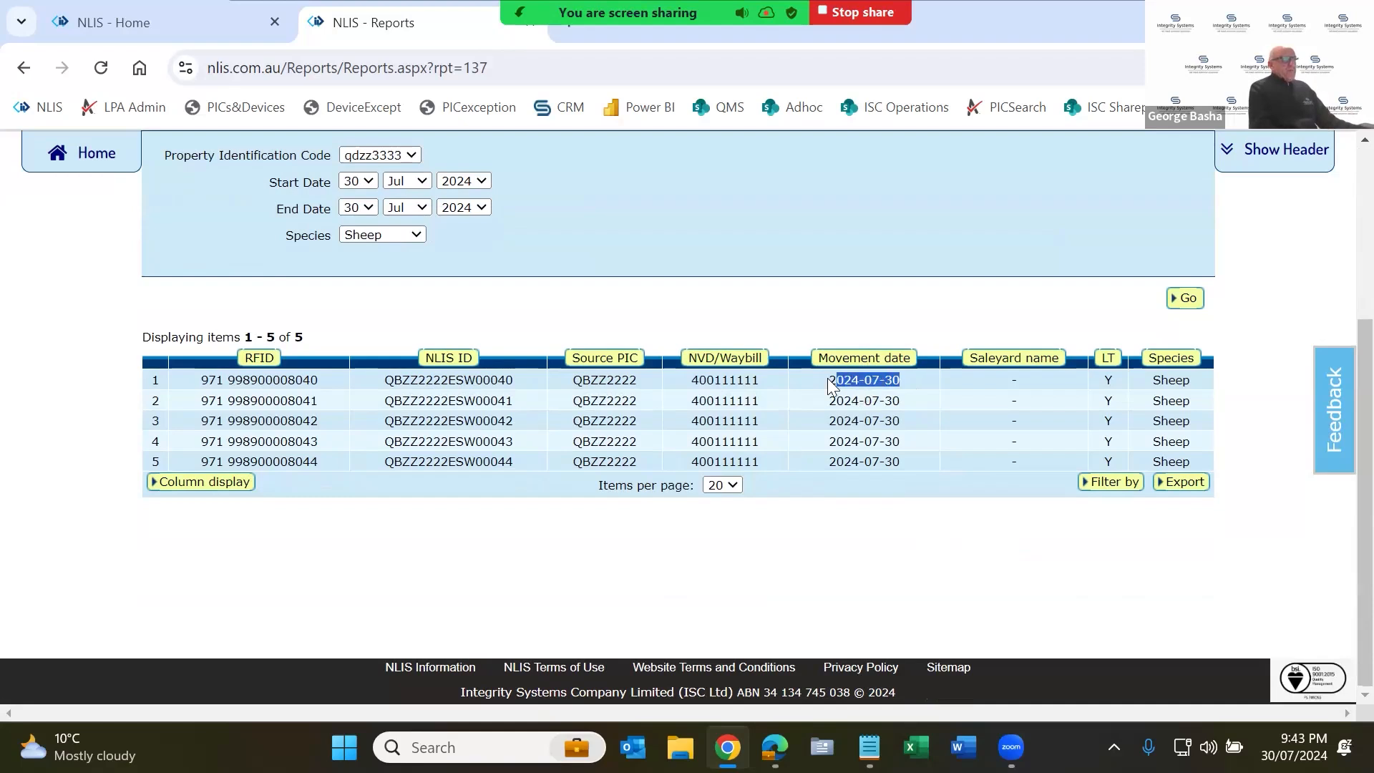
double_click(709, 379)
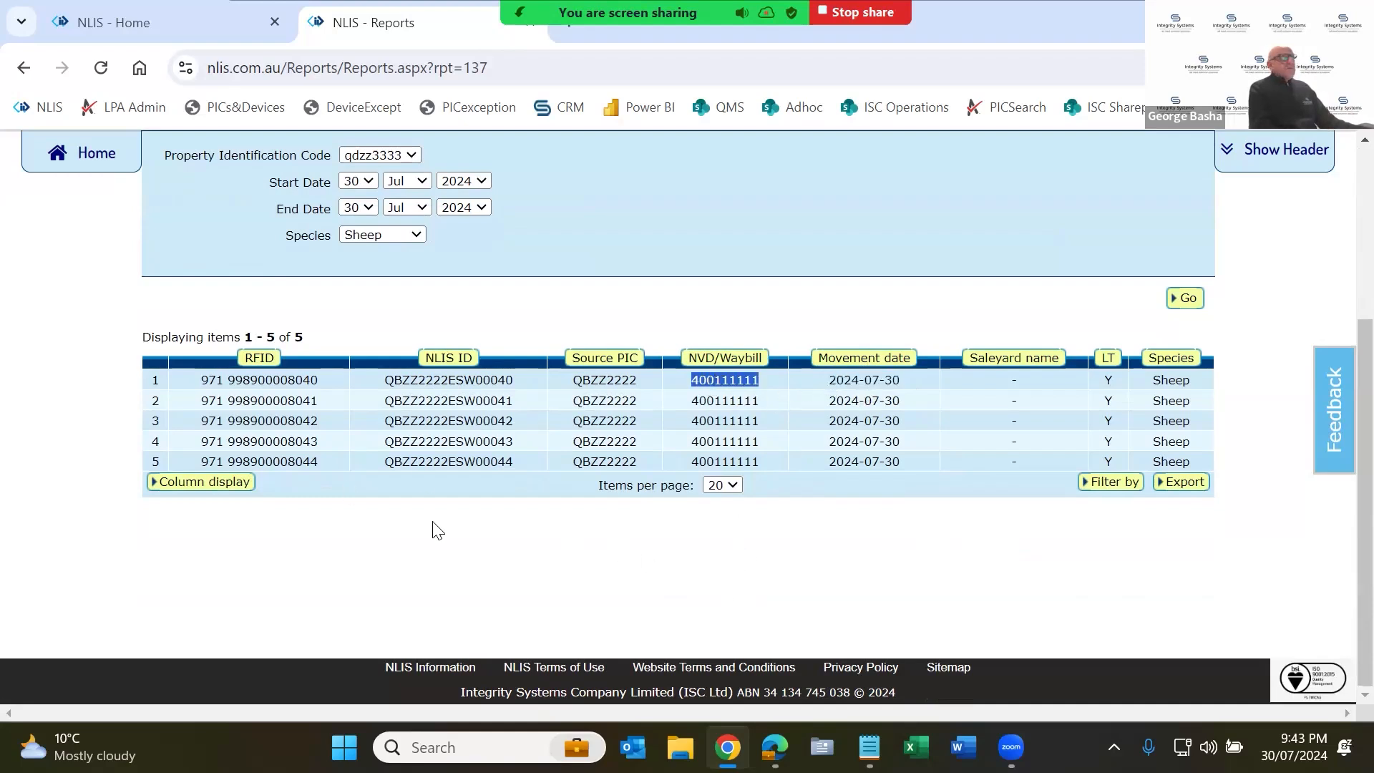
Step: Set the report's start date to 1 Jul 2024 and generate it again for sheep
click(366, 183)
key(Up)
key(Up)
key(Up)
key(Up)
key(Up)
key(Up)
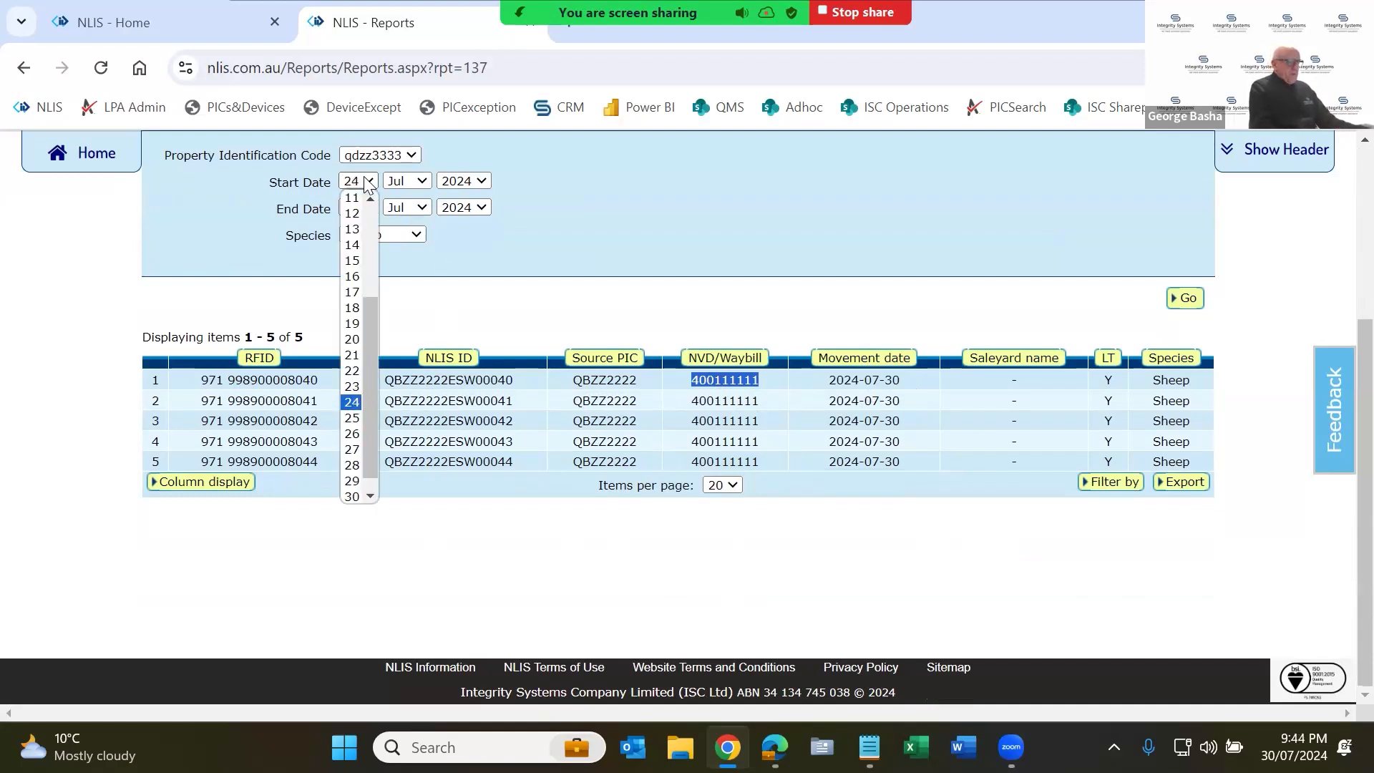
key(Return)
scroll(469, 297, up, 1)
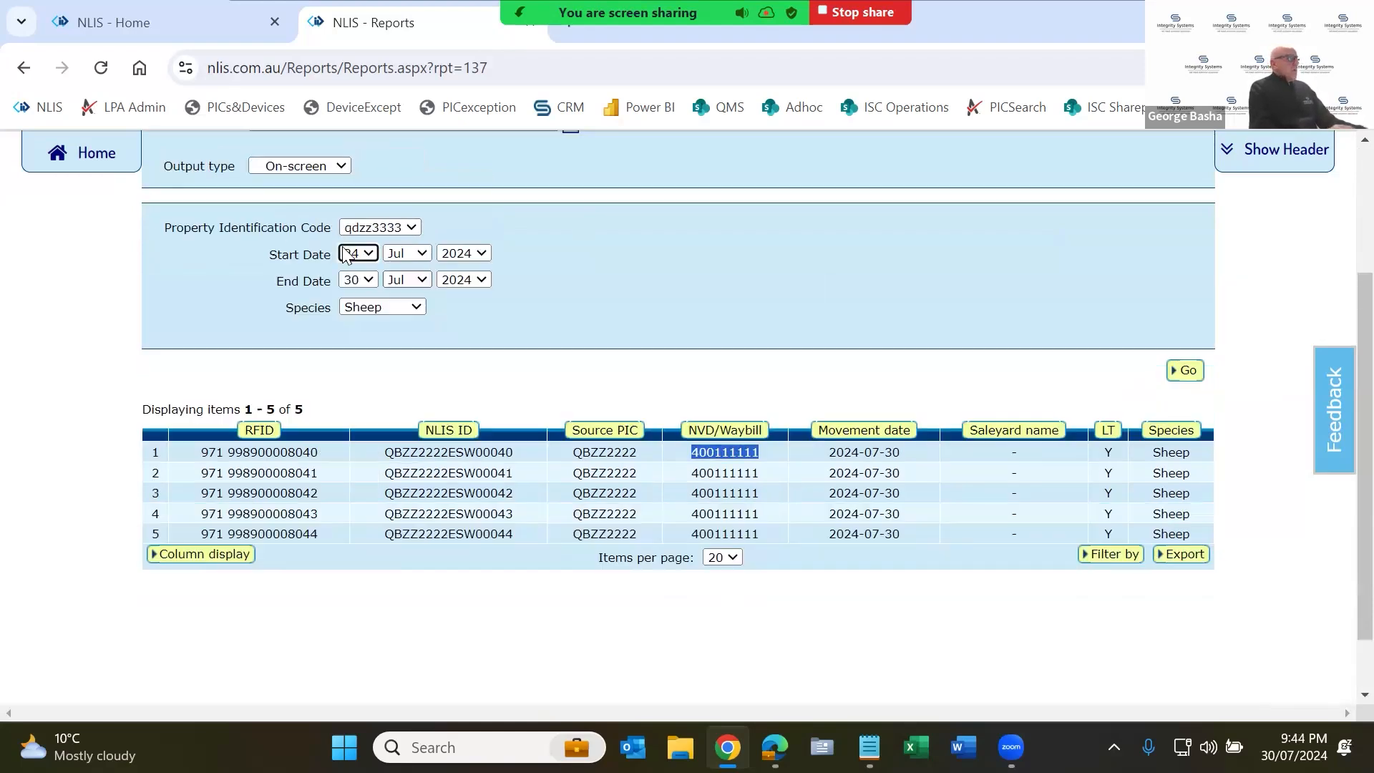
click(356, 262)
click(347, 279)
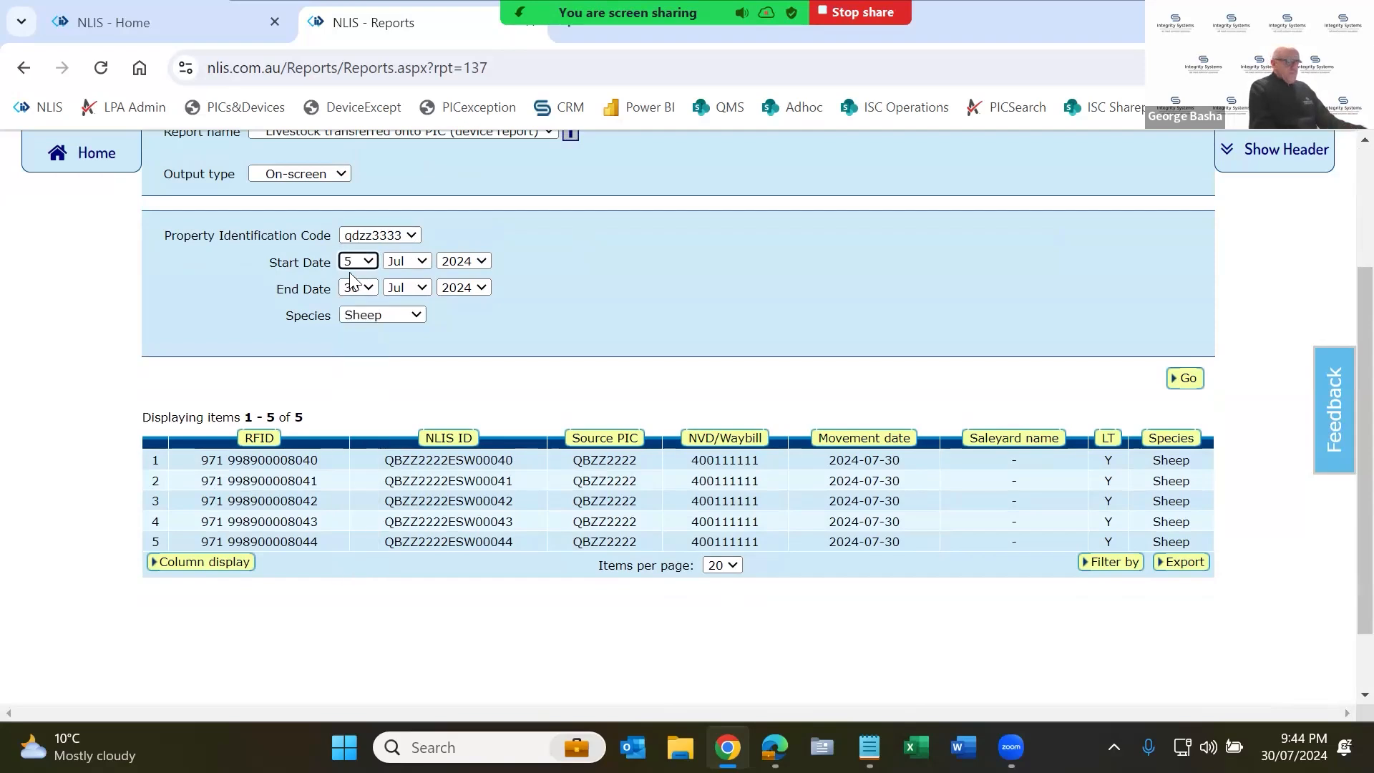
click(1184, 378)
scroll(887, 507, down, 3)
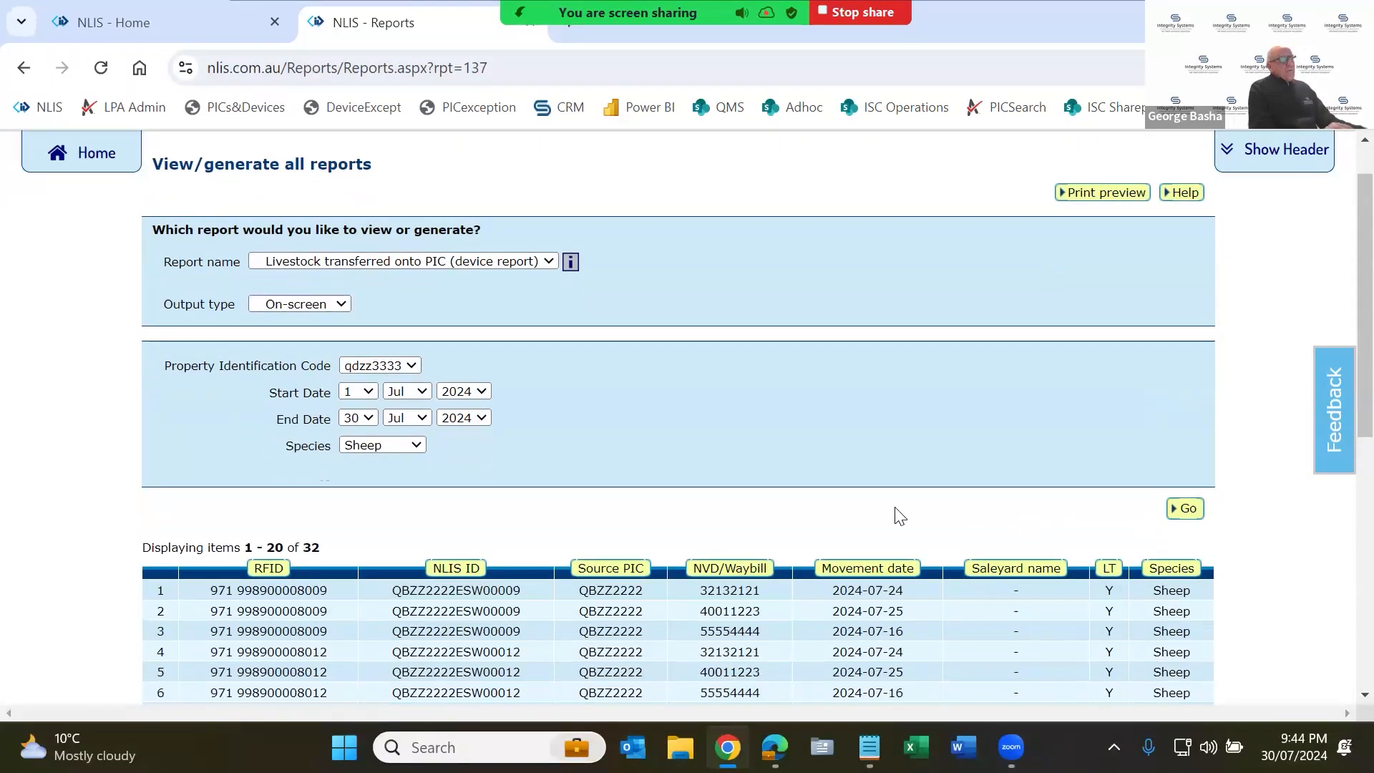
scroll(881, 508, down, 1)
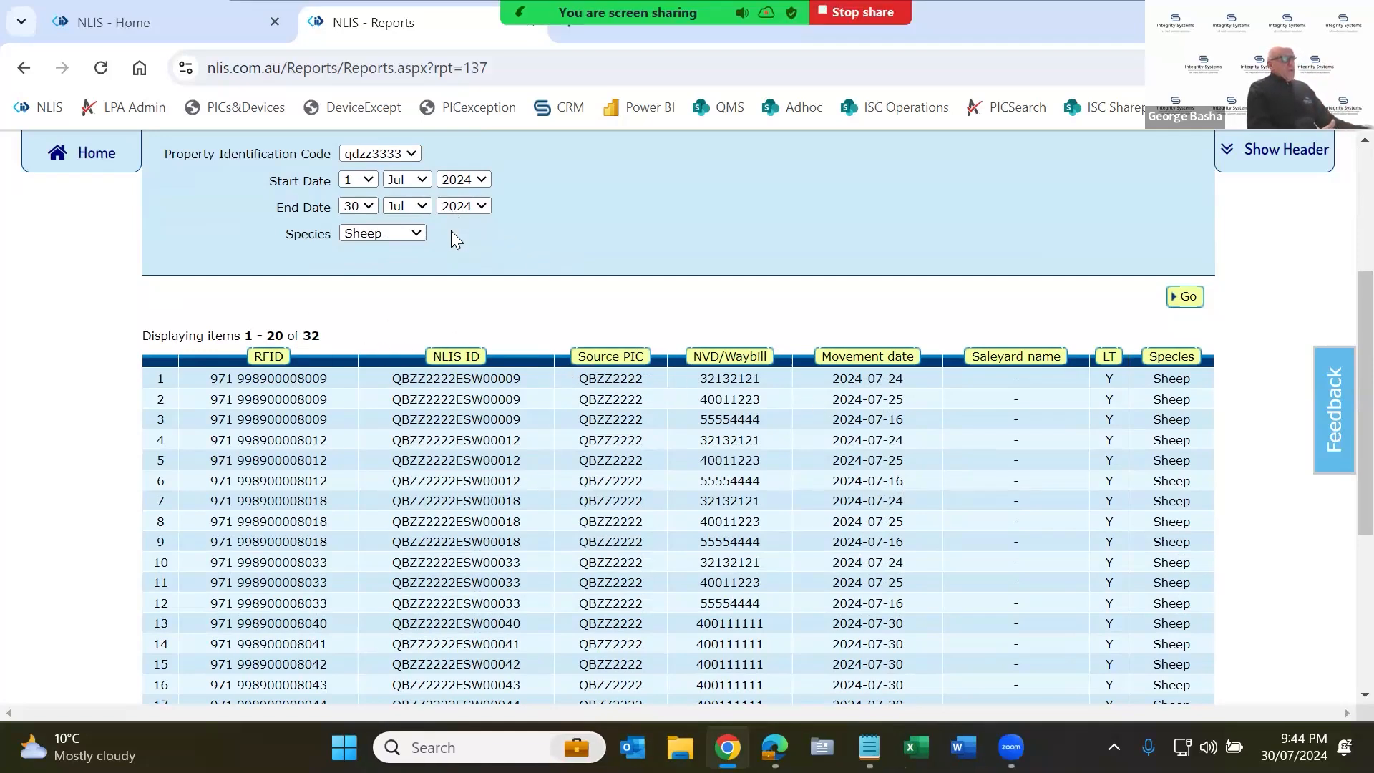
Step: Sort the transferred sheep by movement date with the most recent movements first
scroll(663, 319, up, 1)
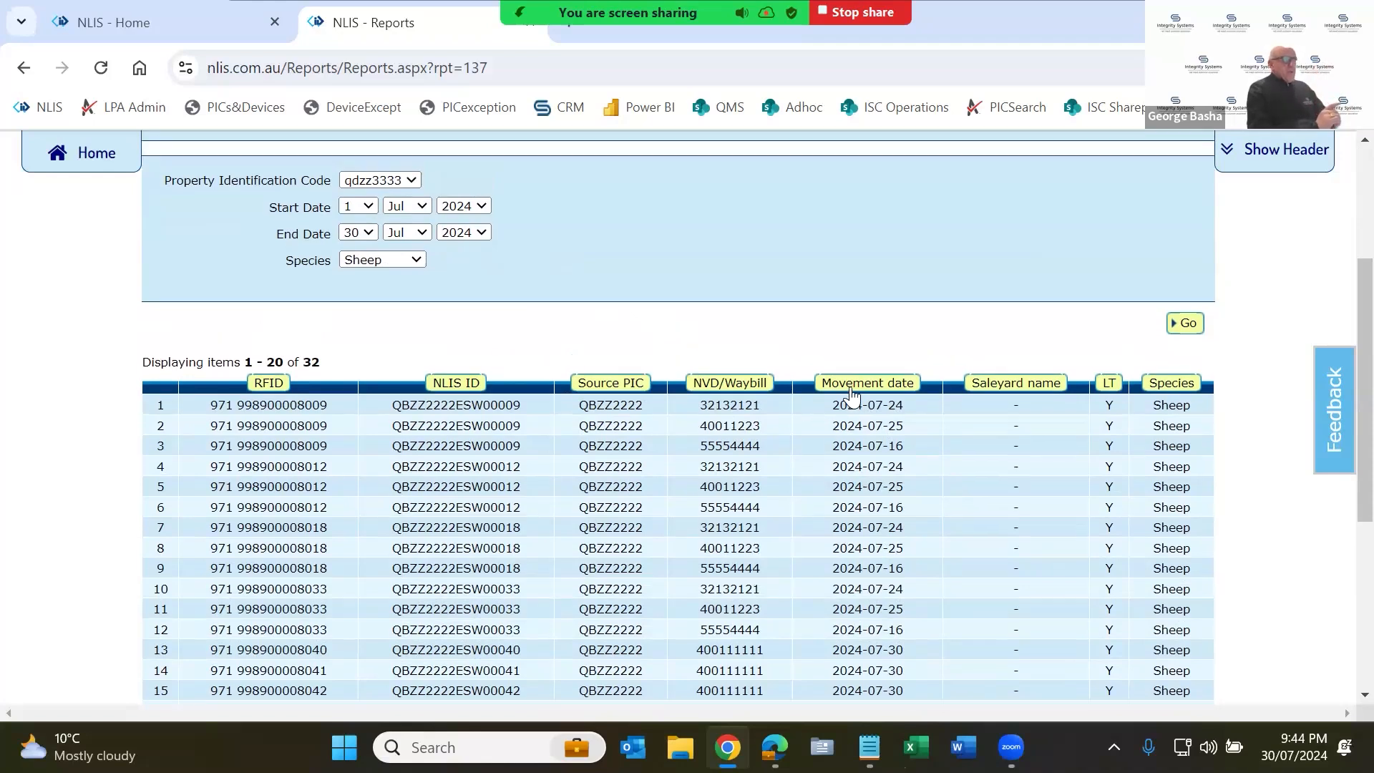
click(851, 387)
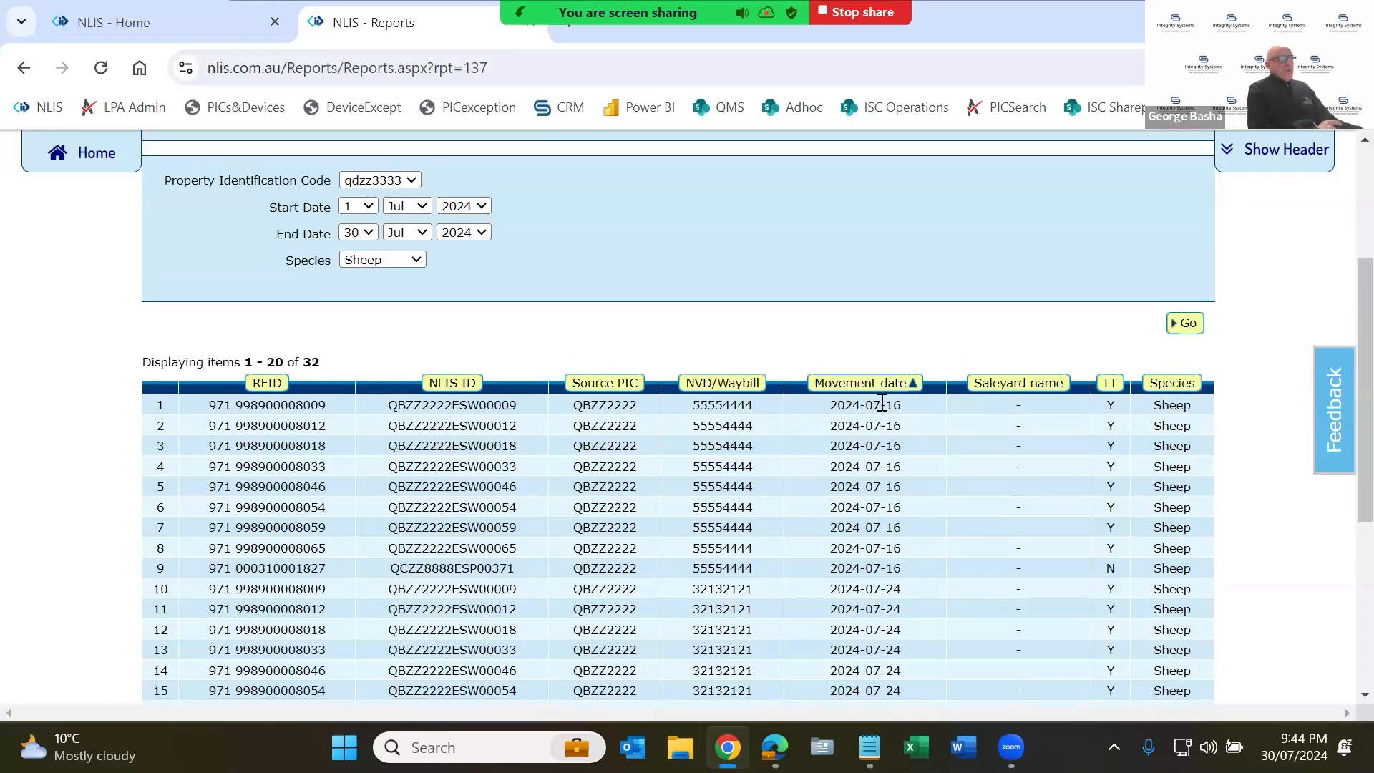
scroll(883, 404, down, 1)
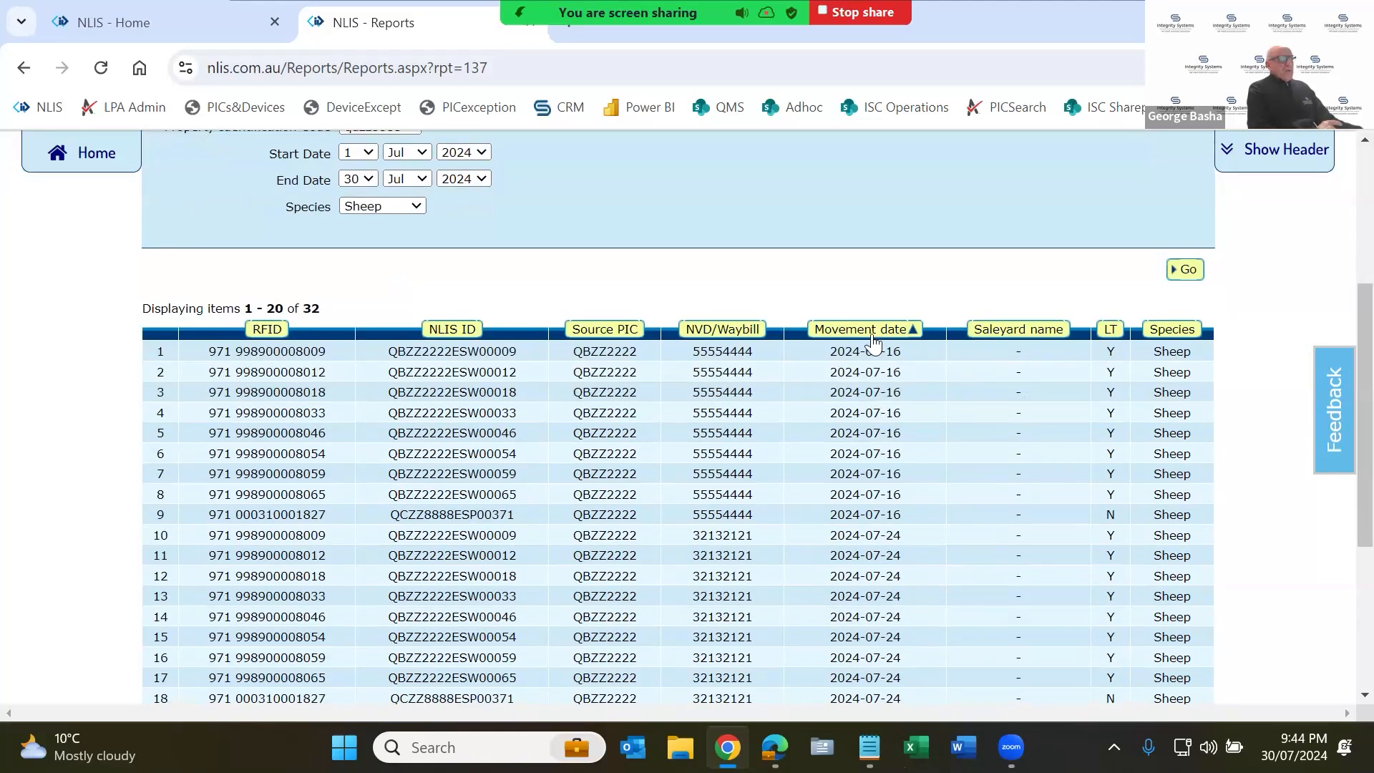
click(873, 336)
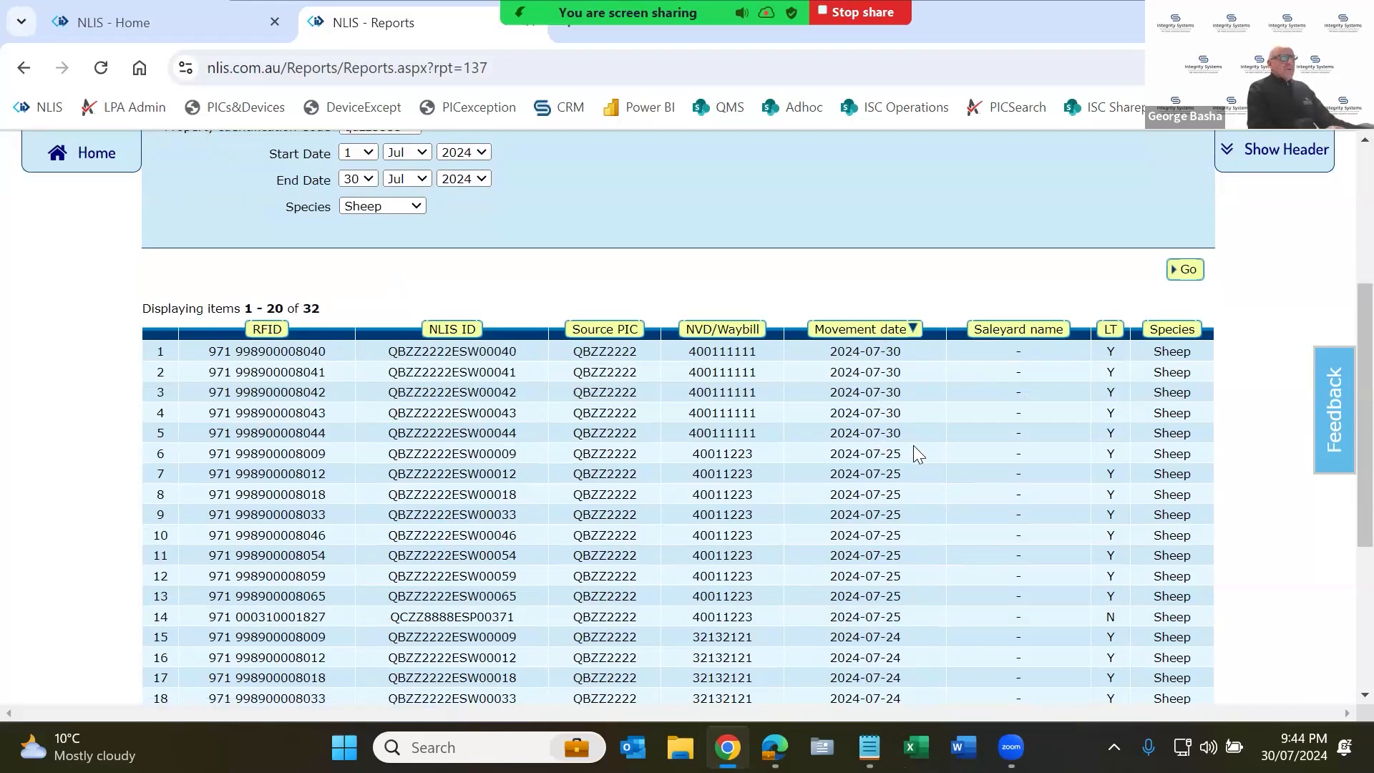
scroll(916, 453, down, 4)
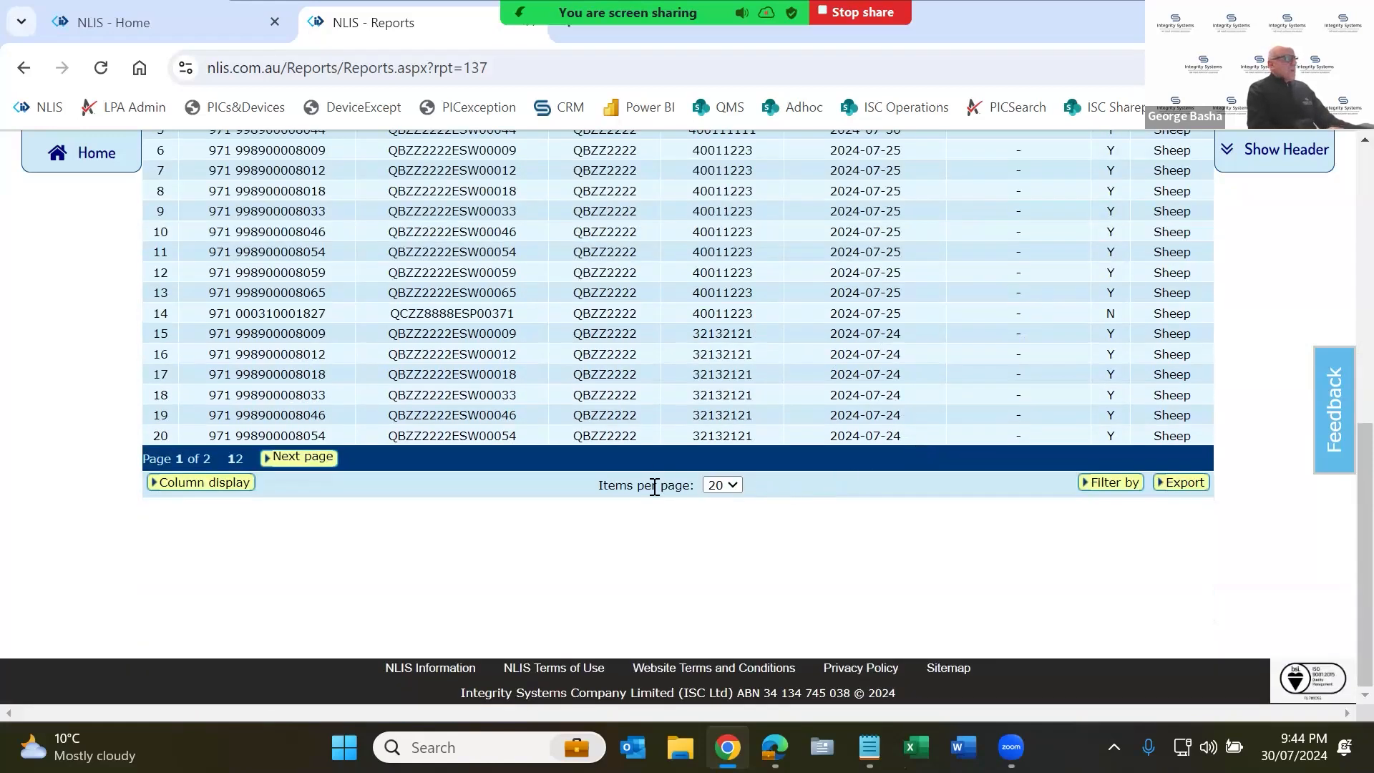
scroll(501, 408, up, 2)
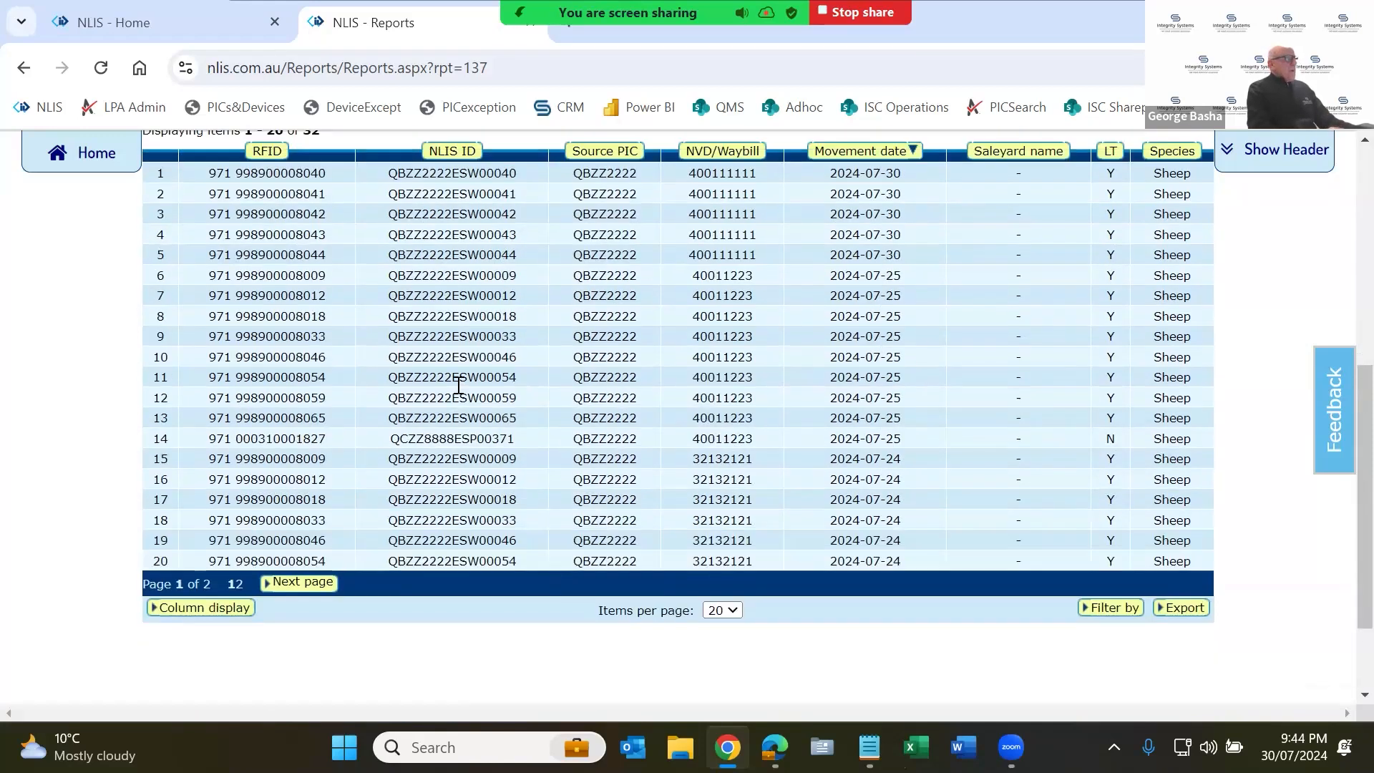
scroll(458, 384, up, 2)
Step: Show all items of the sheep transfer report on one page and review the full list
drag(295, 277, 332, 283)
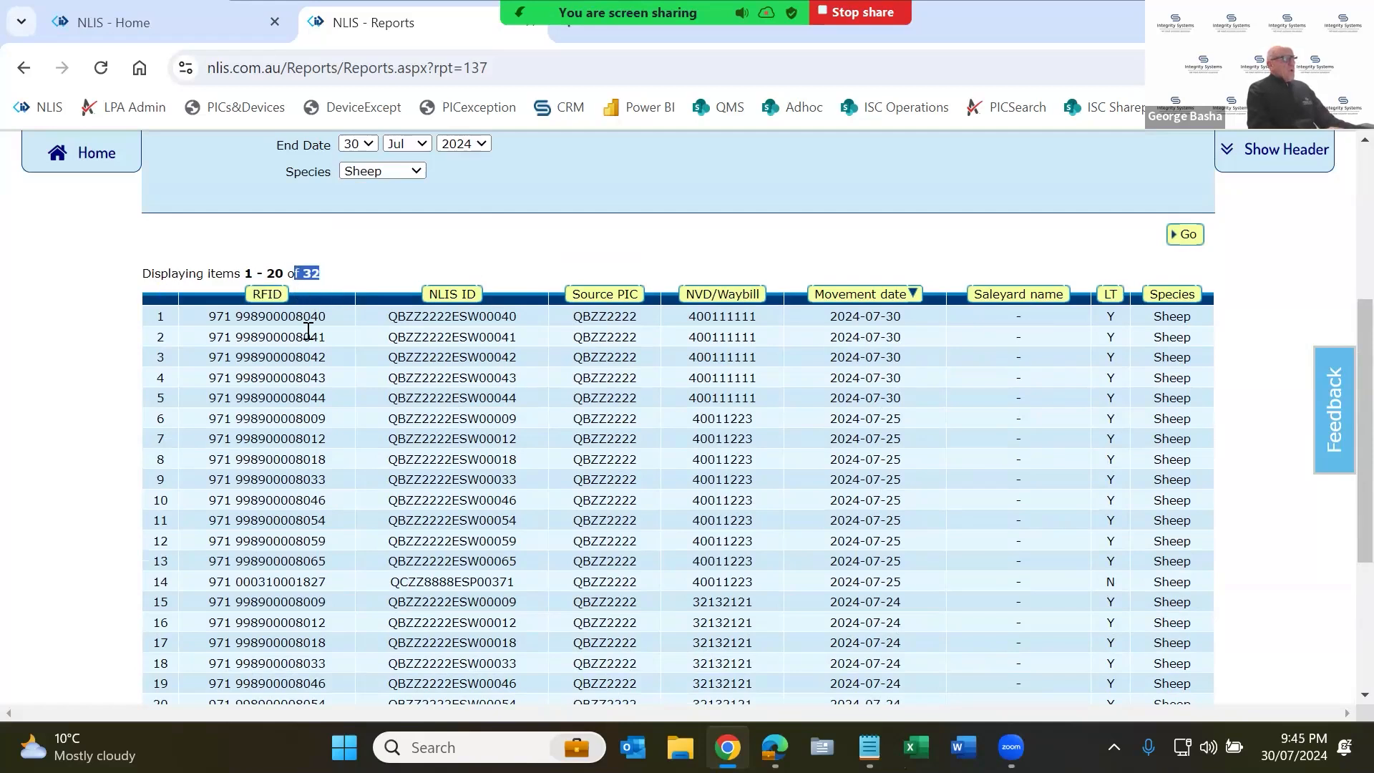
scroll(306, 320, down, 3)
click(721, 542)
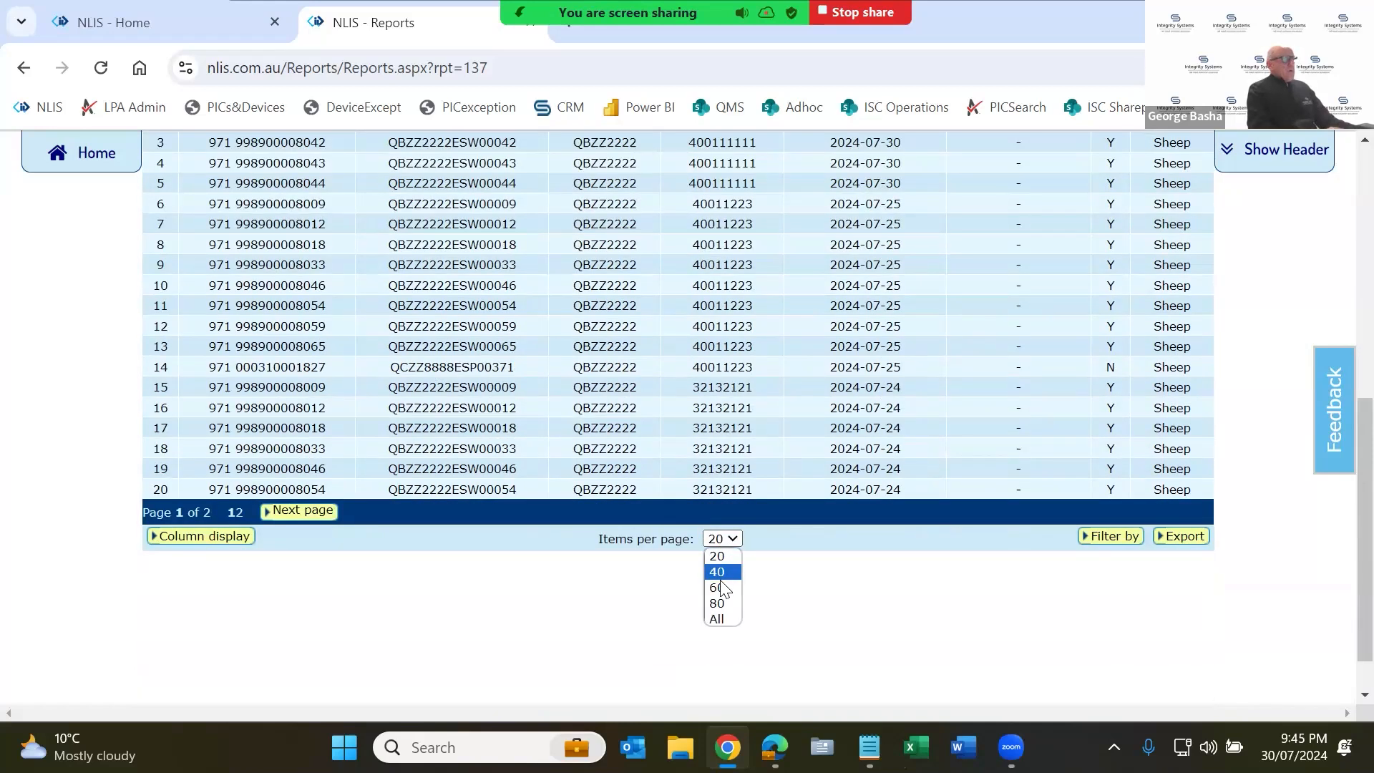
click(720, 618)
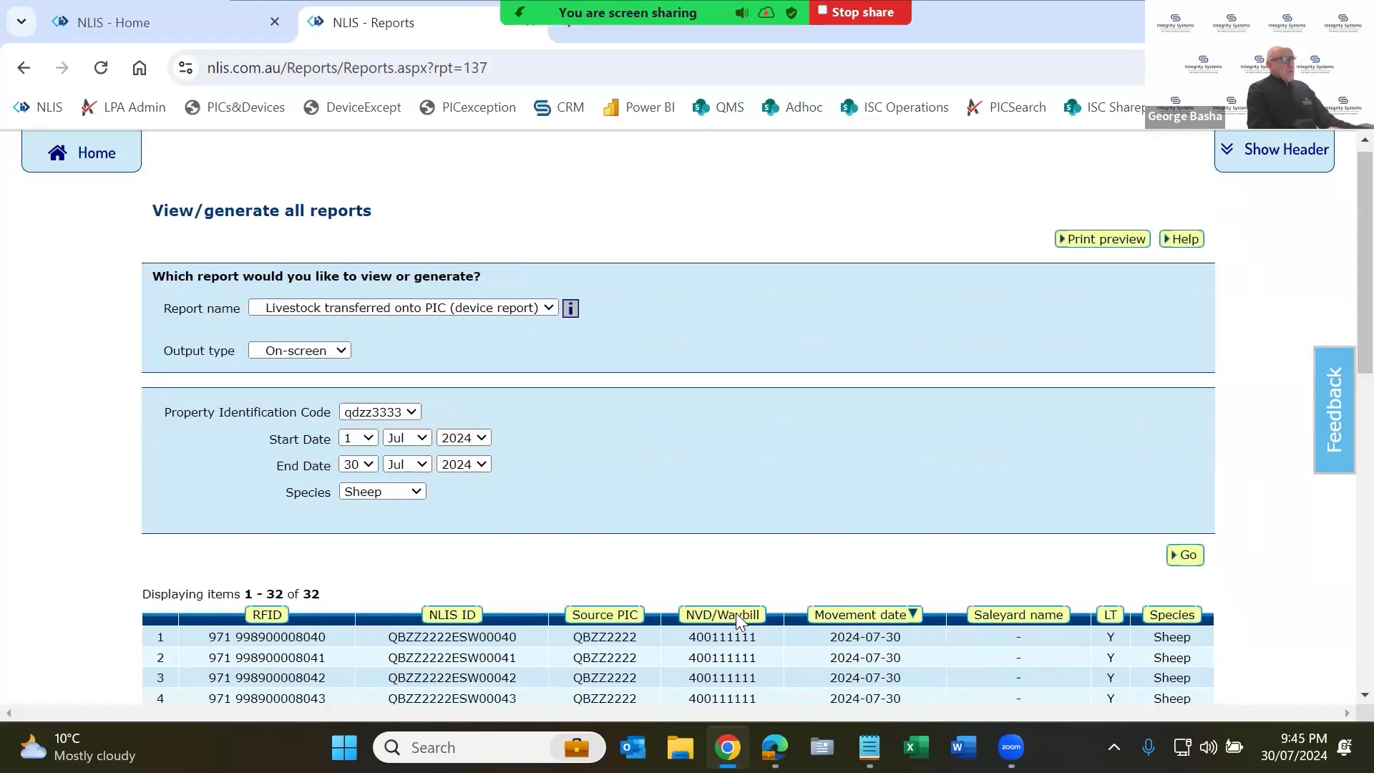
scroll(744, 601, down, 3)
scroll(761, 592, down, 9)
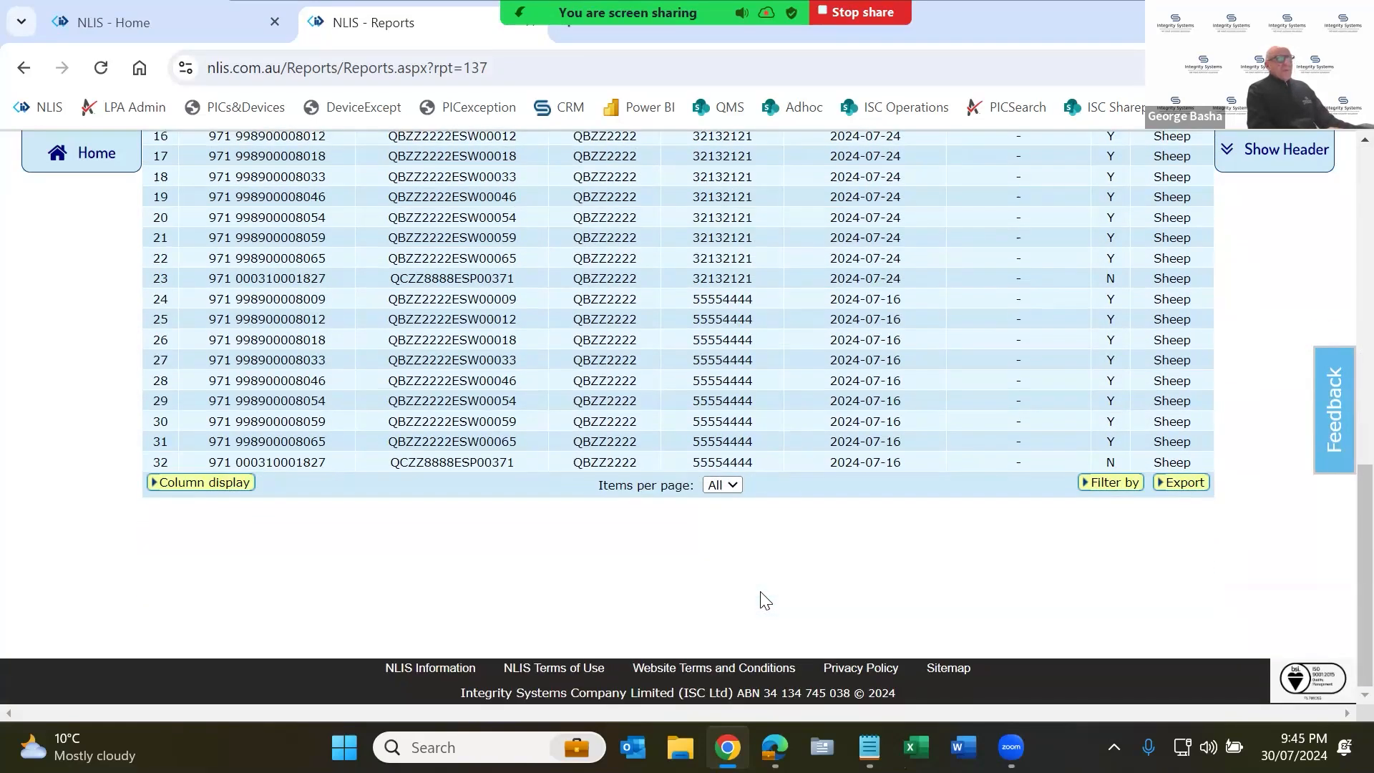
scroll(764, 599, up, 2)
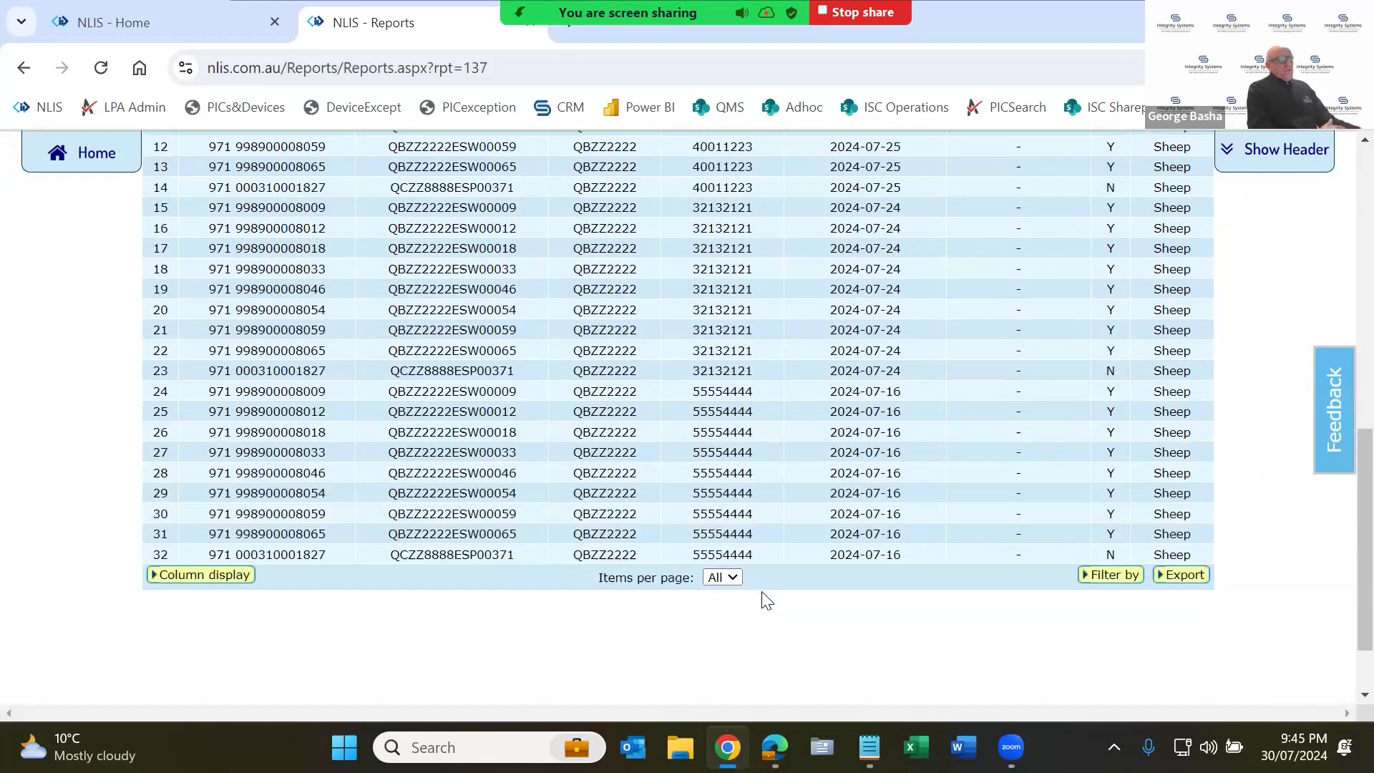
scroll(761, 591, up, 9)
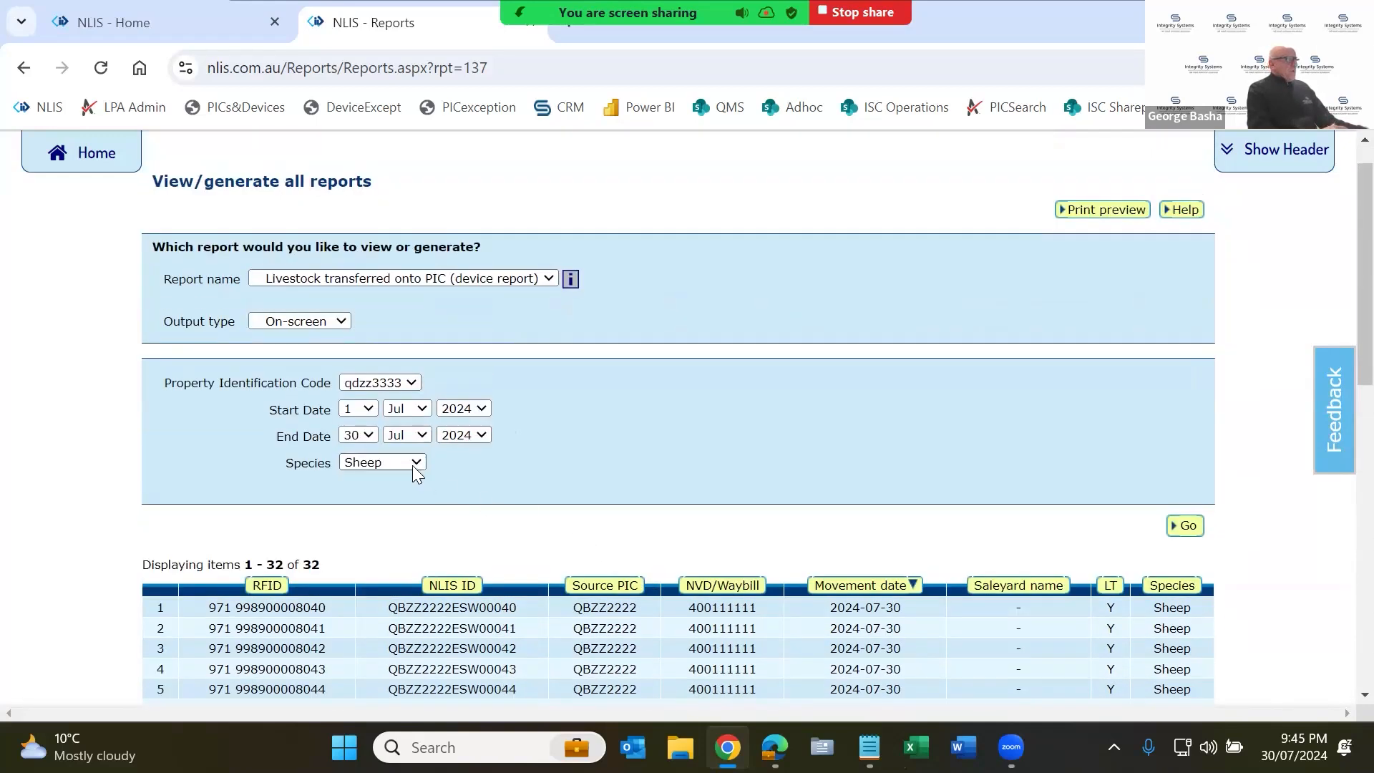
Step: Change the report's species to All species, generate it again and check the listed items
click(412, 465)
click(397, 477)
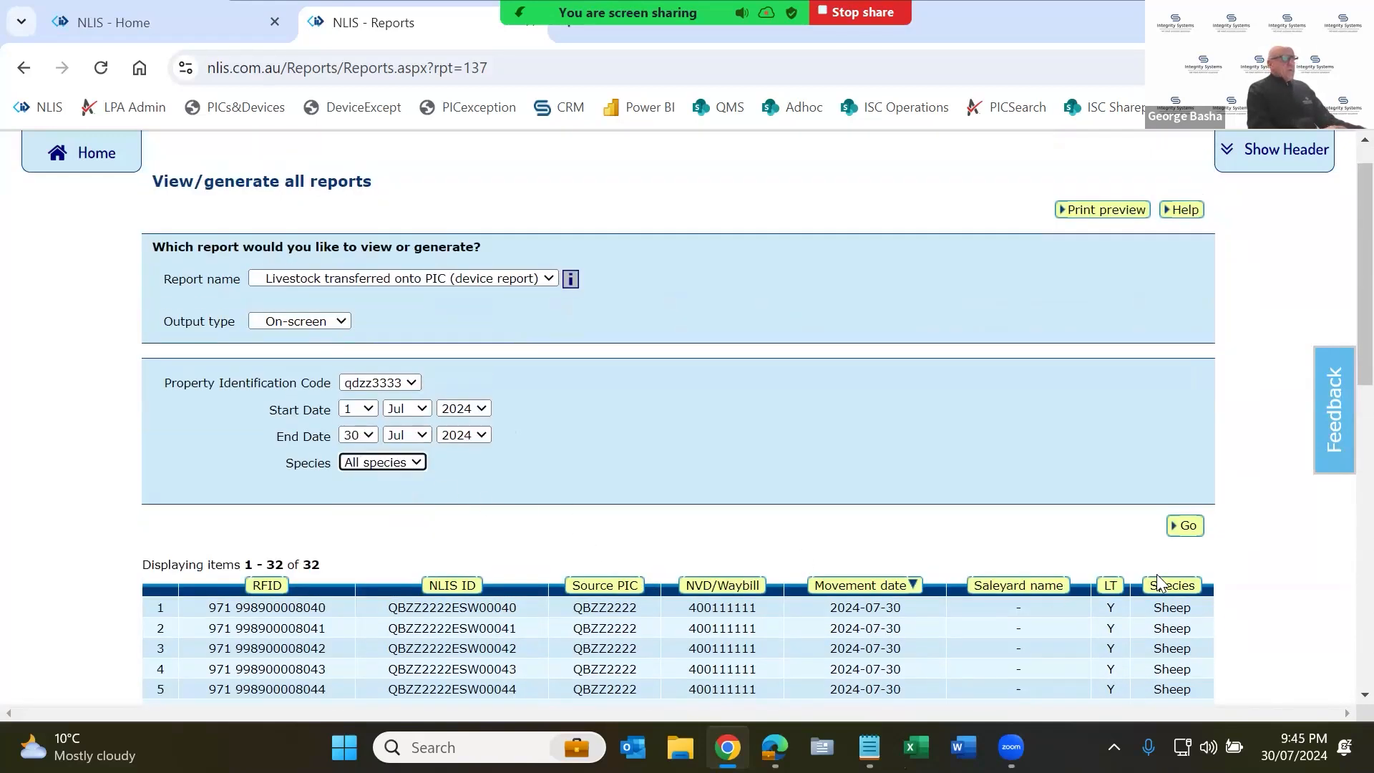
click(1185, 526)
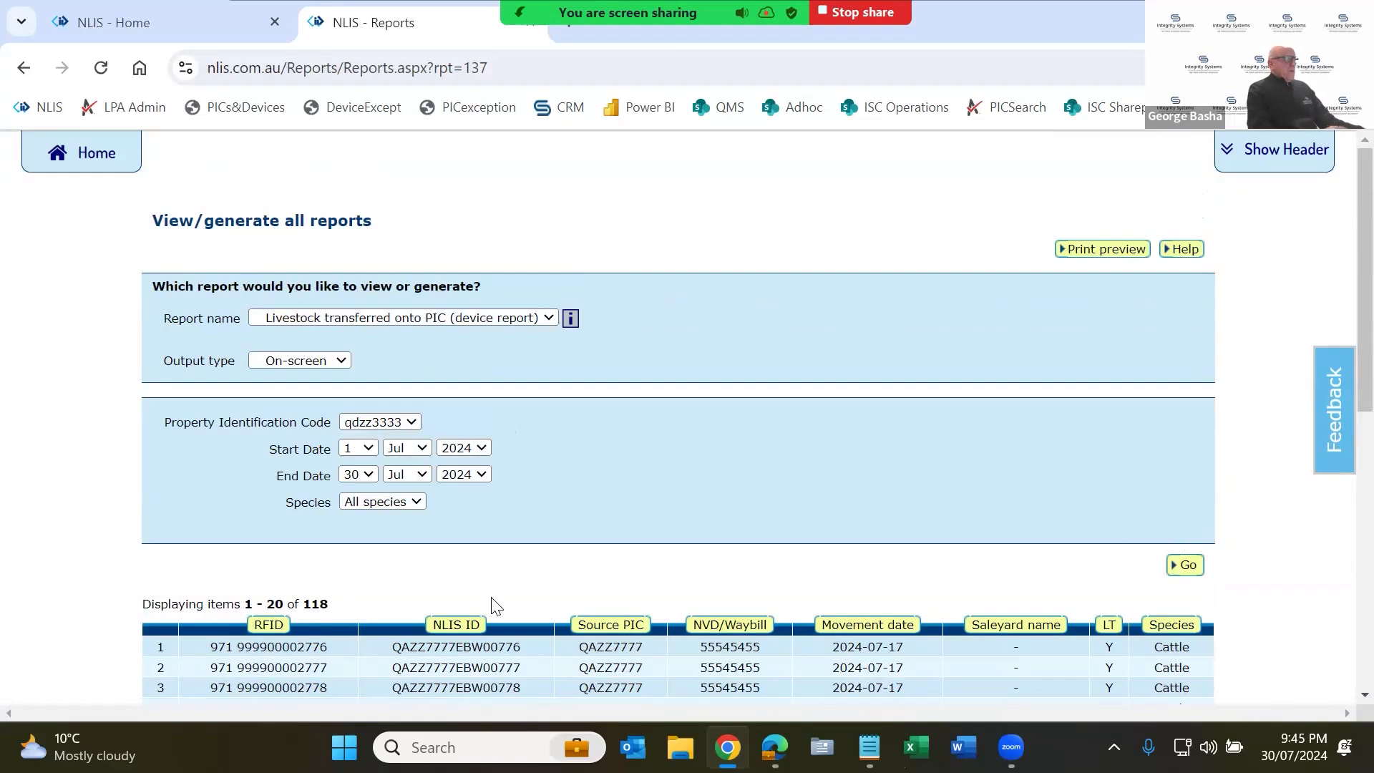
drag(331, 603, 302, 601)
scroll(460, 604, down, 4)
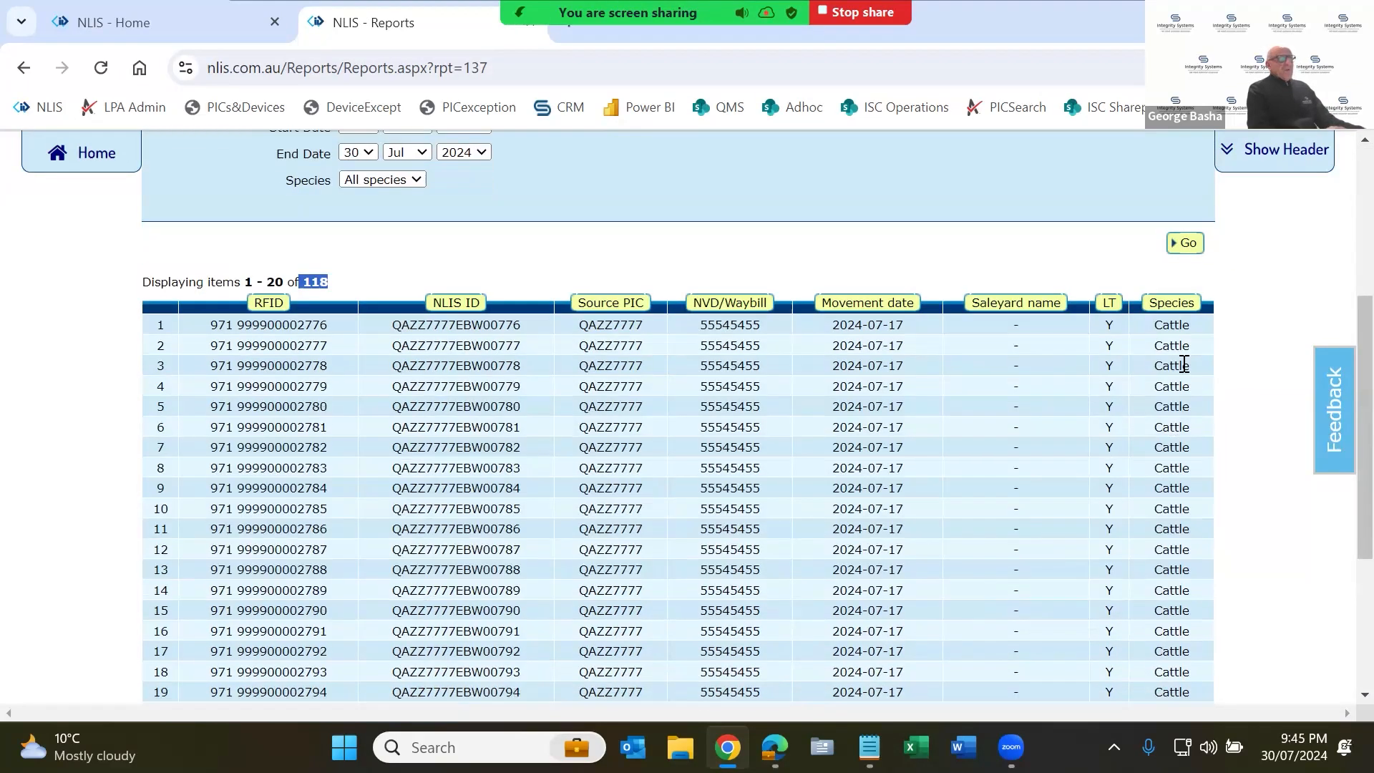
scroll(1144, 418, down, 3)
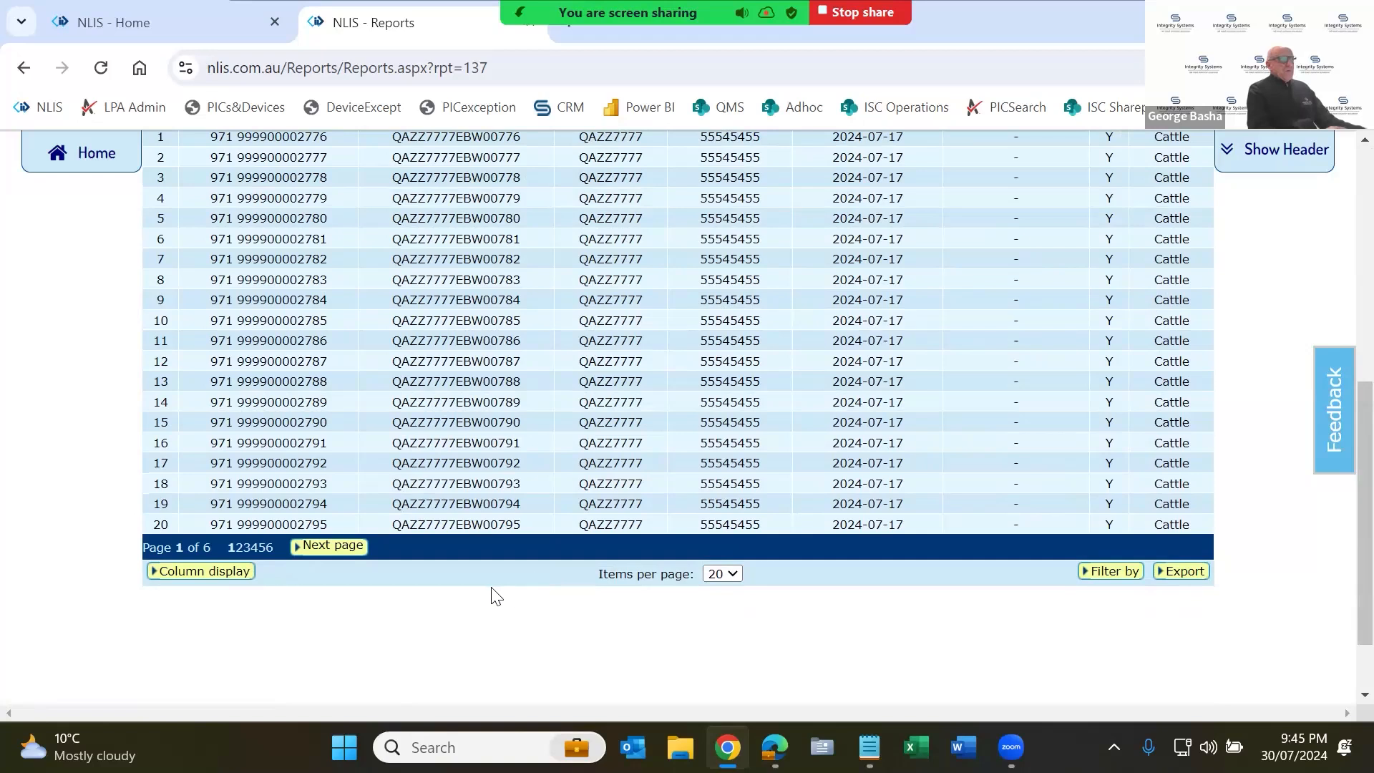
Step: Show all items of the all-species report on one page and examine the cattle and sheep rows
click(722, 574)
click(717, 653)
scroll(1024, 629, down, 5)
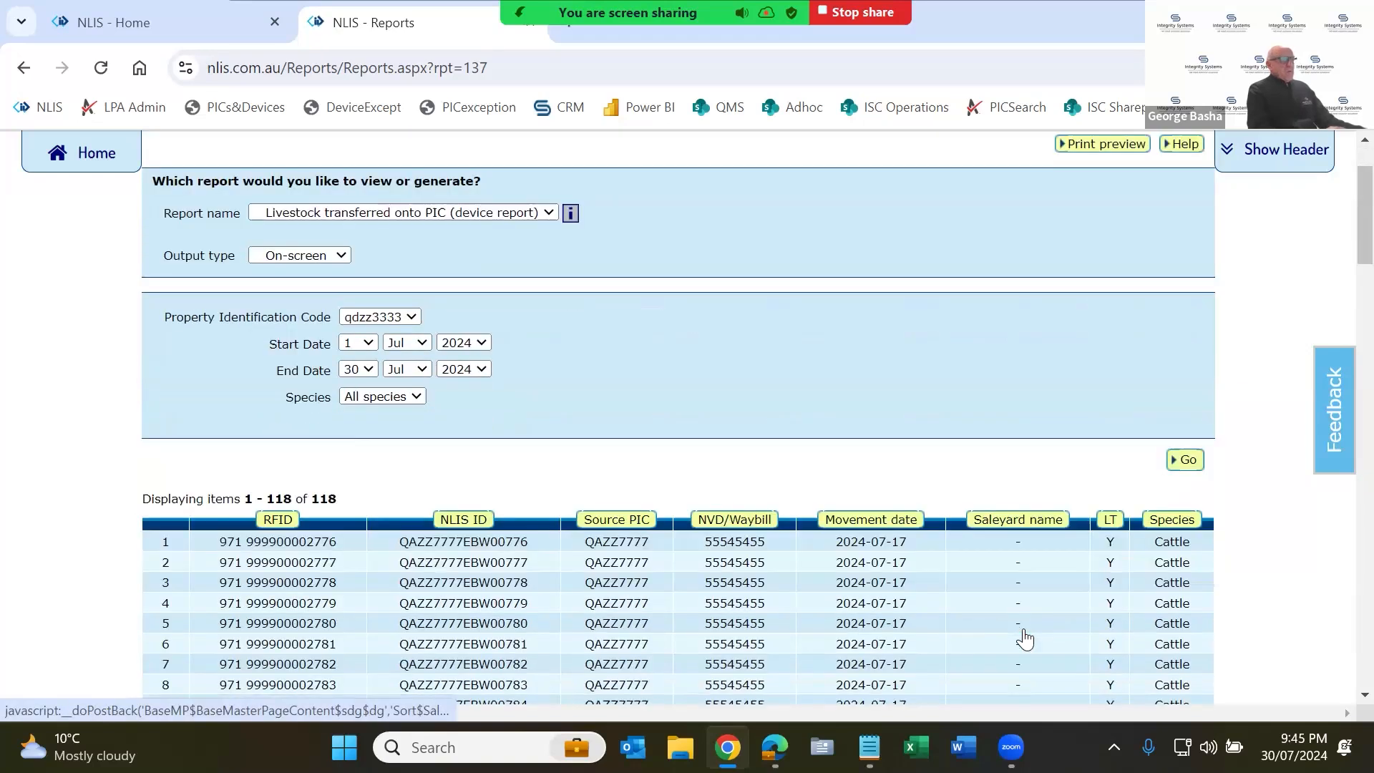
scroll(1023, 629, down, 12)
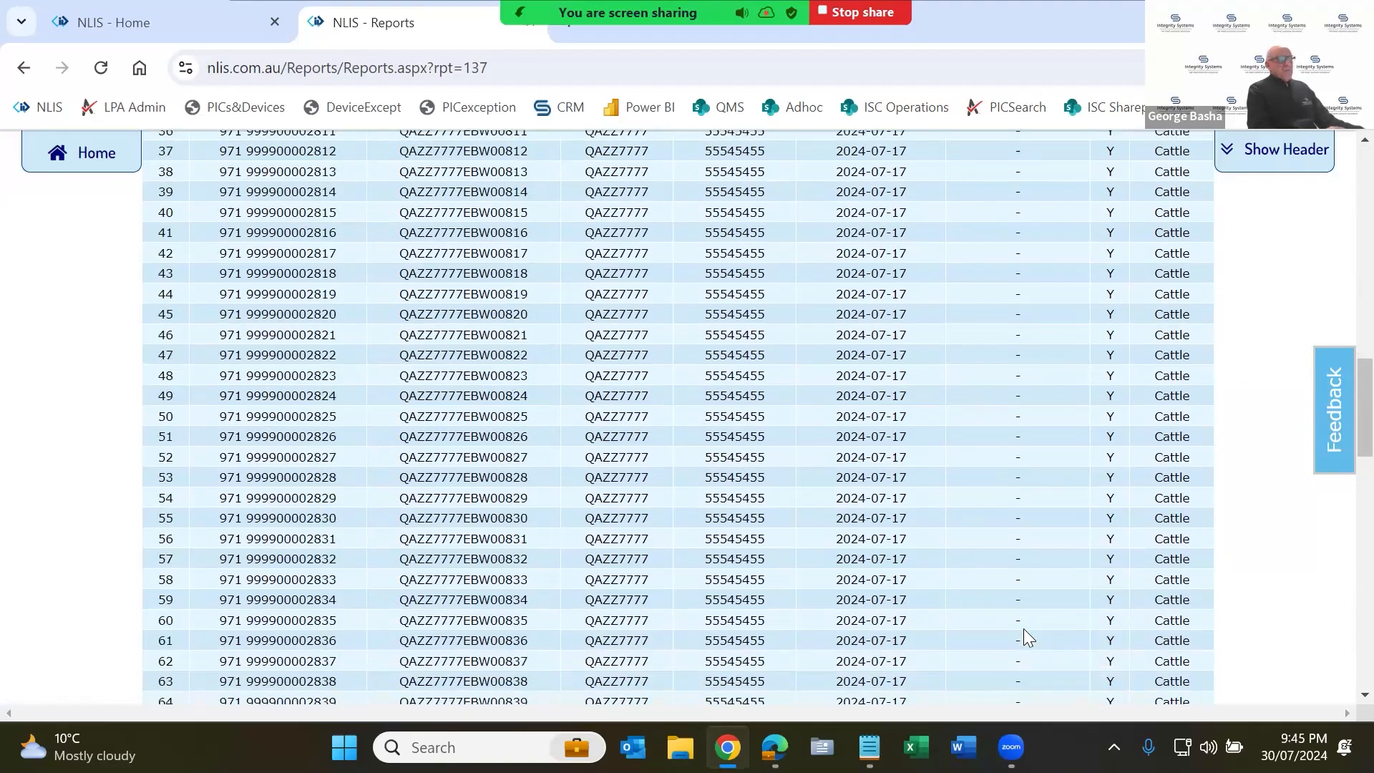
scroll(1047, 632, down, 14)
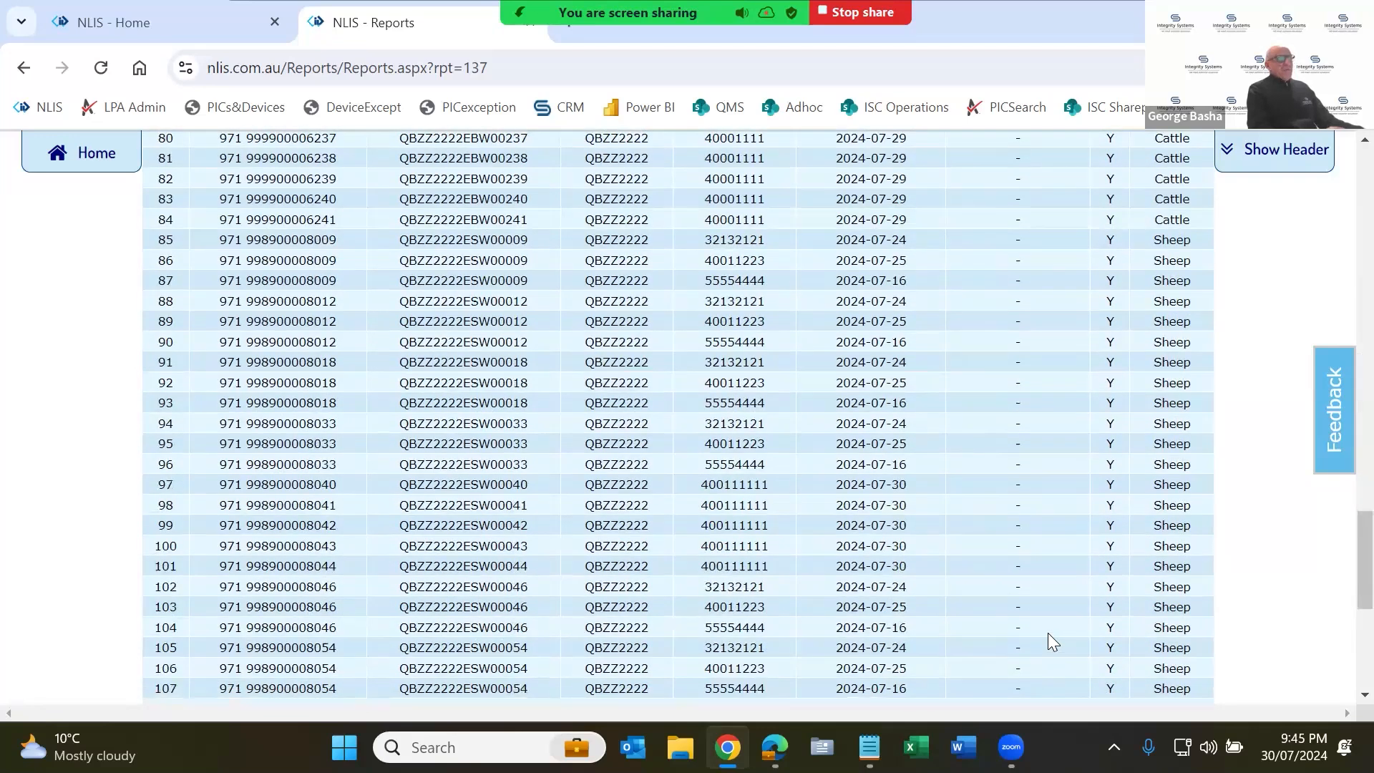
scroll(1048, 632, down, 4)
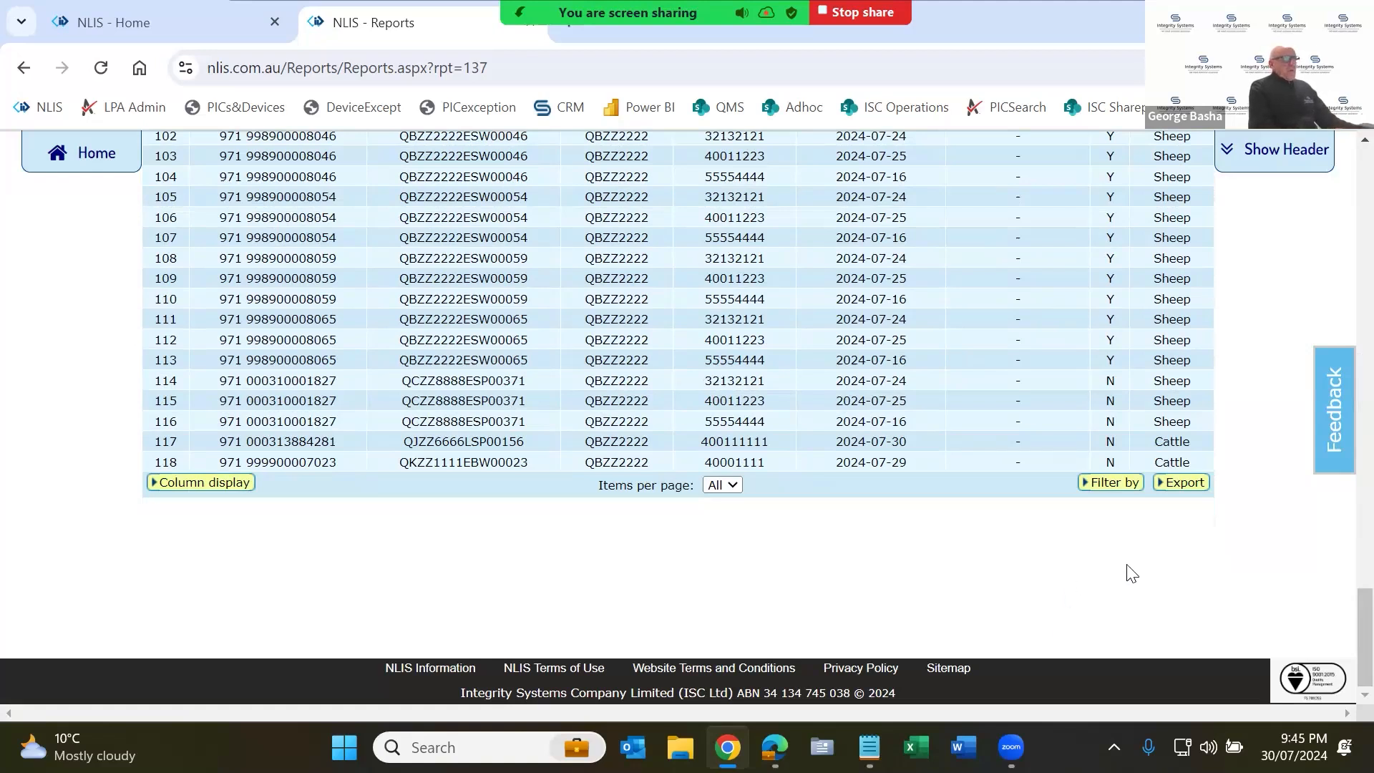
scroll(1129, 570, up, 5)
scroll(1128, 570, down, 2)
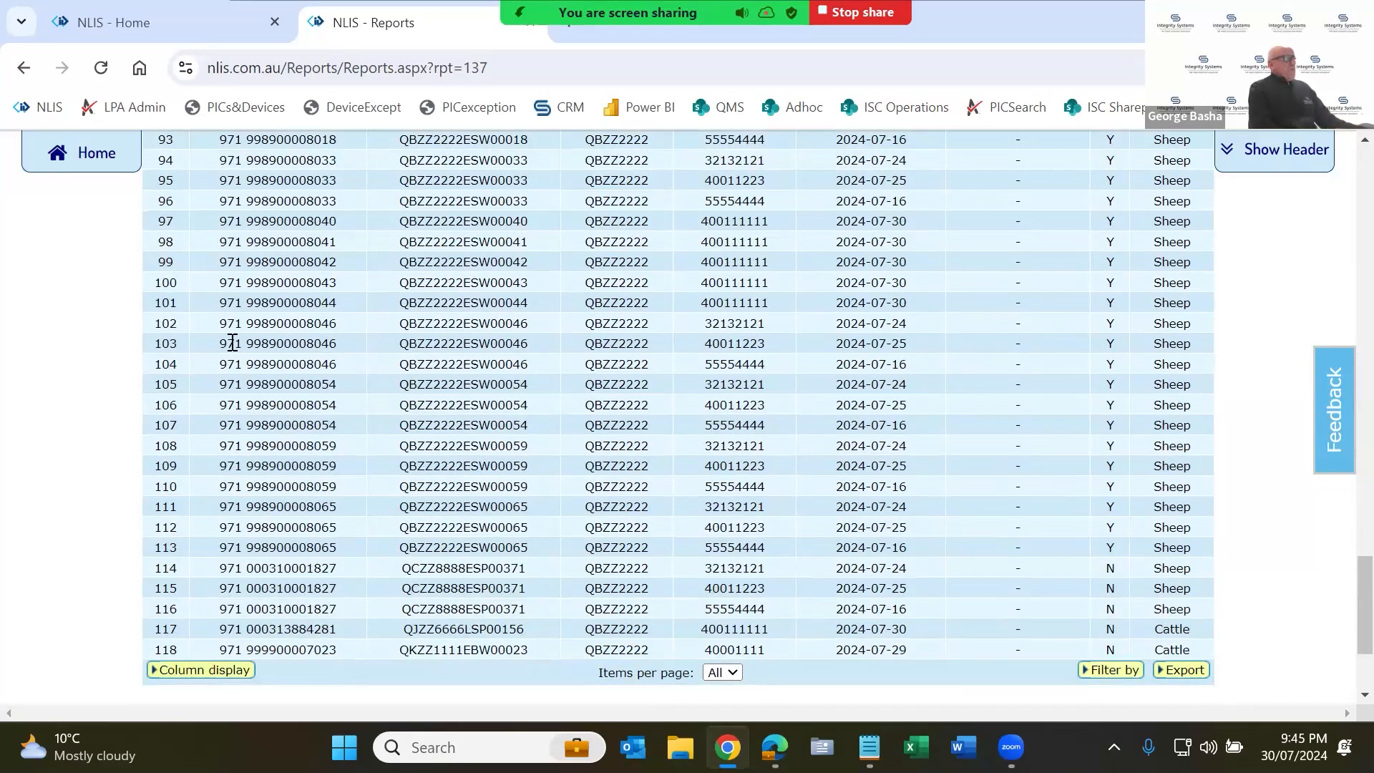
drag(216, 325, 333, 324)
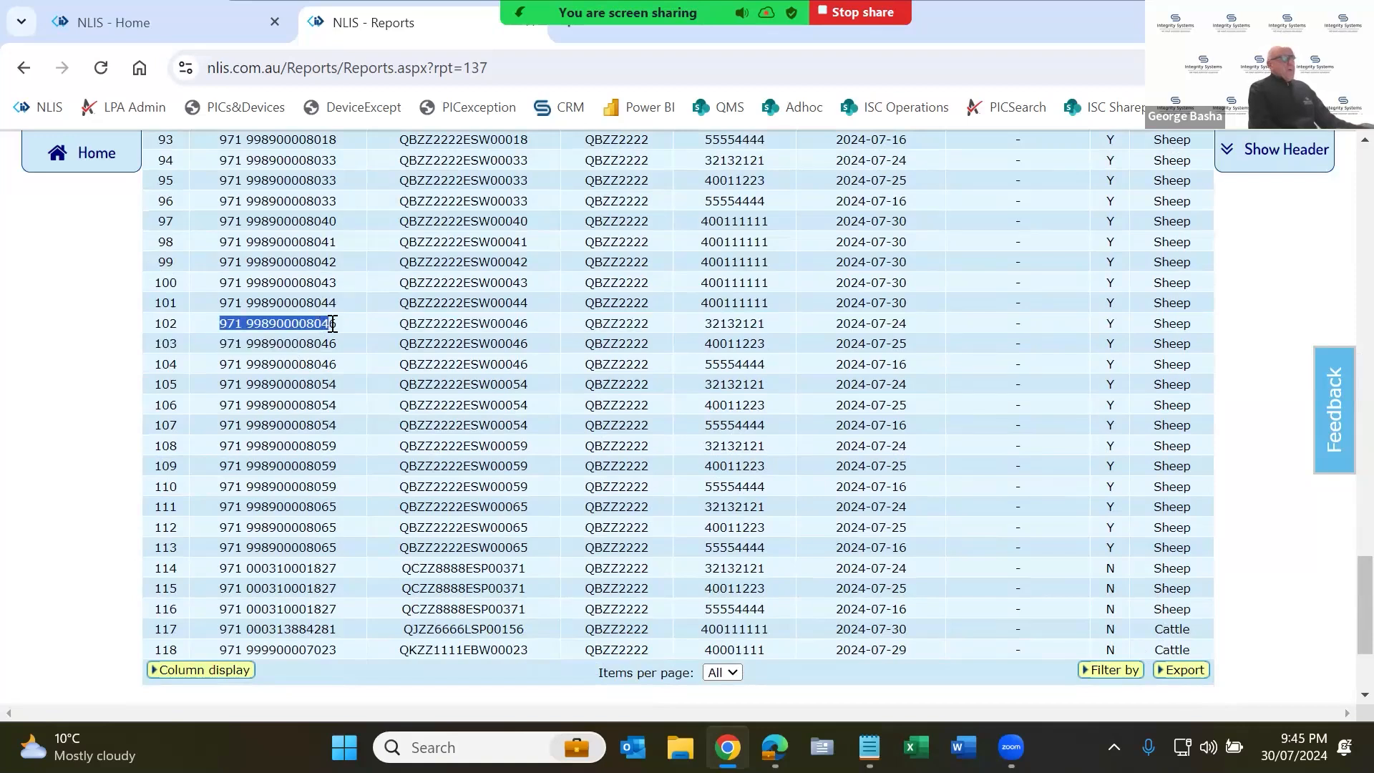
Step: Start exporting the all-species report, add RFID and NLIS ID to the selected fields, and close the export window without submitting
click(1174, 671)
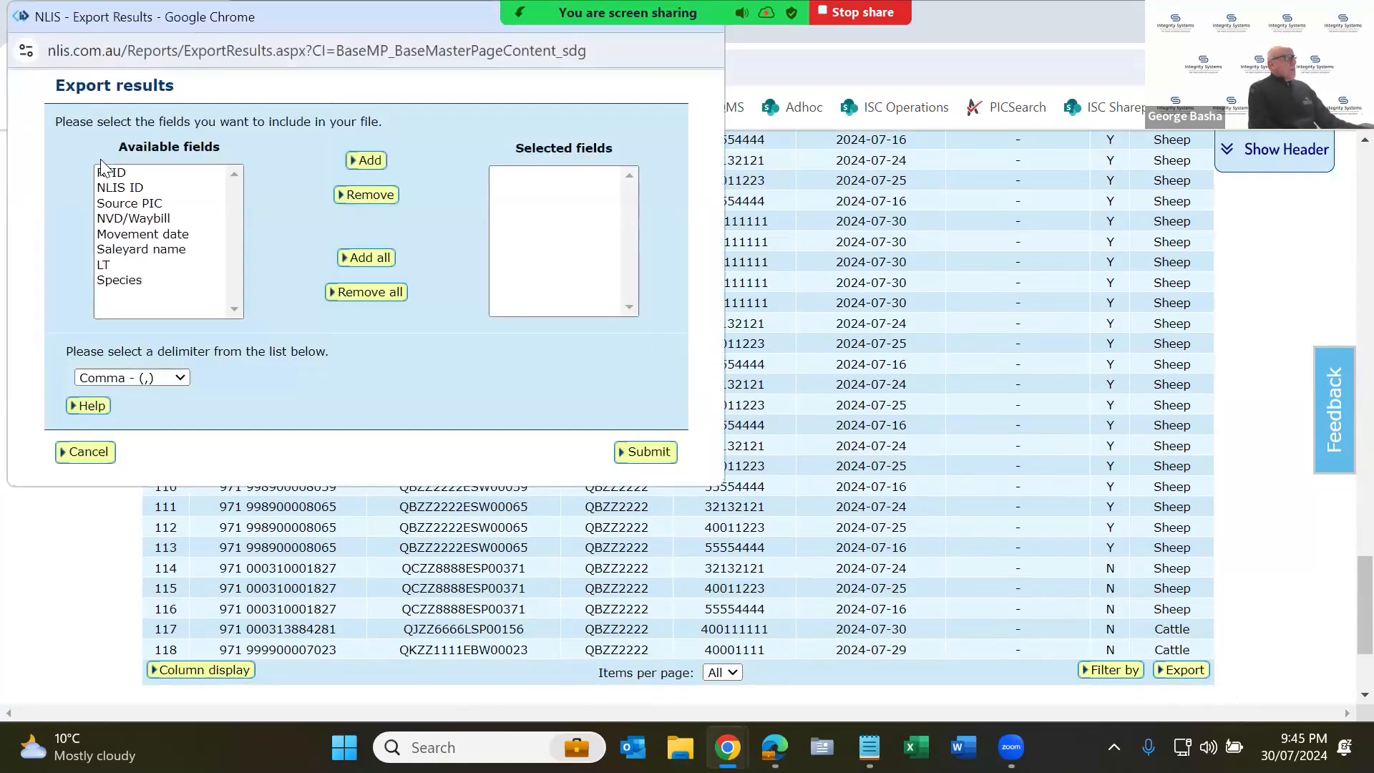
click(106, 179)
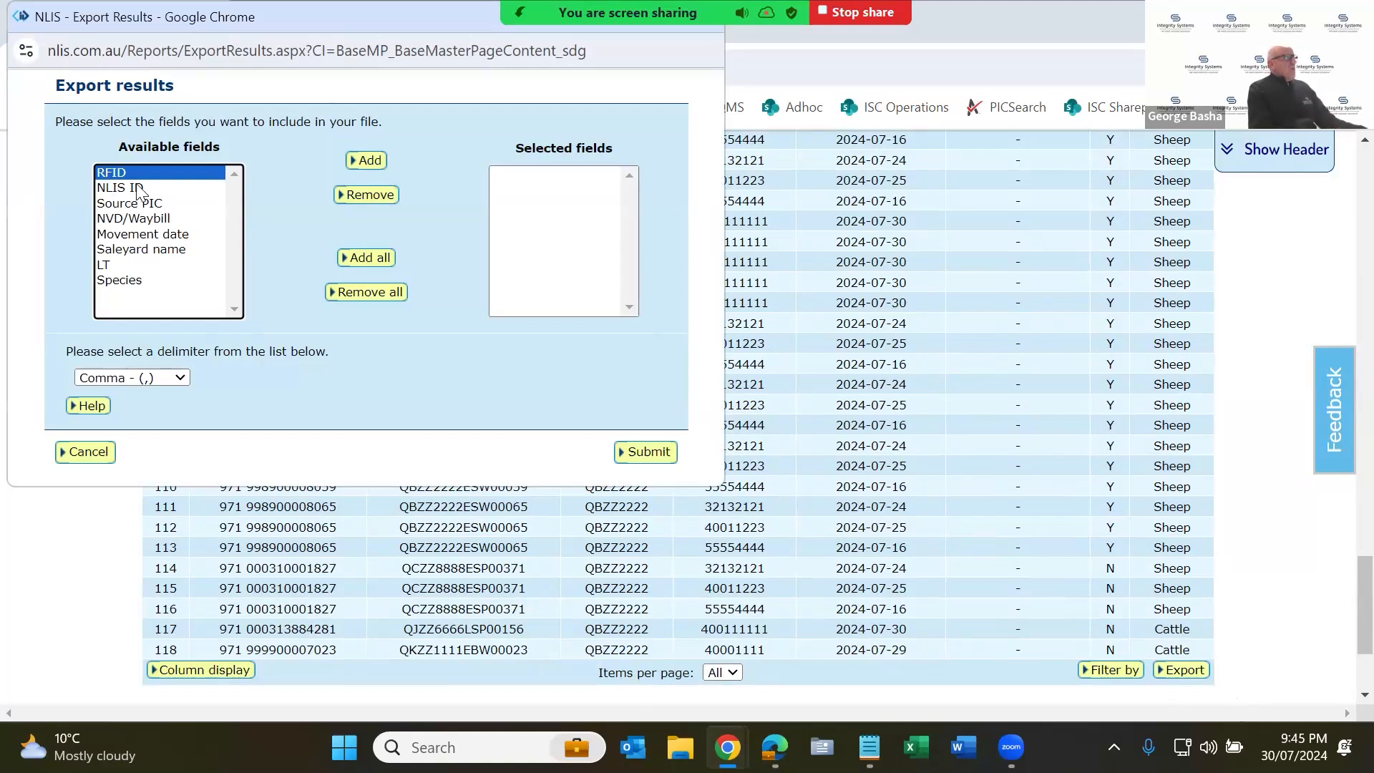
click(137, 187)
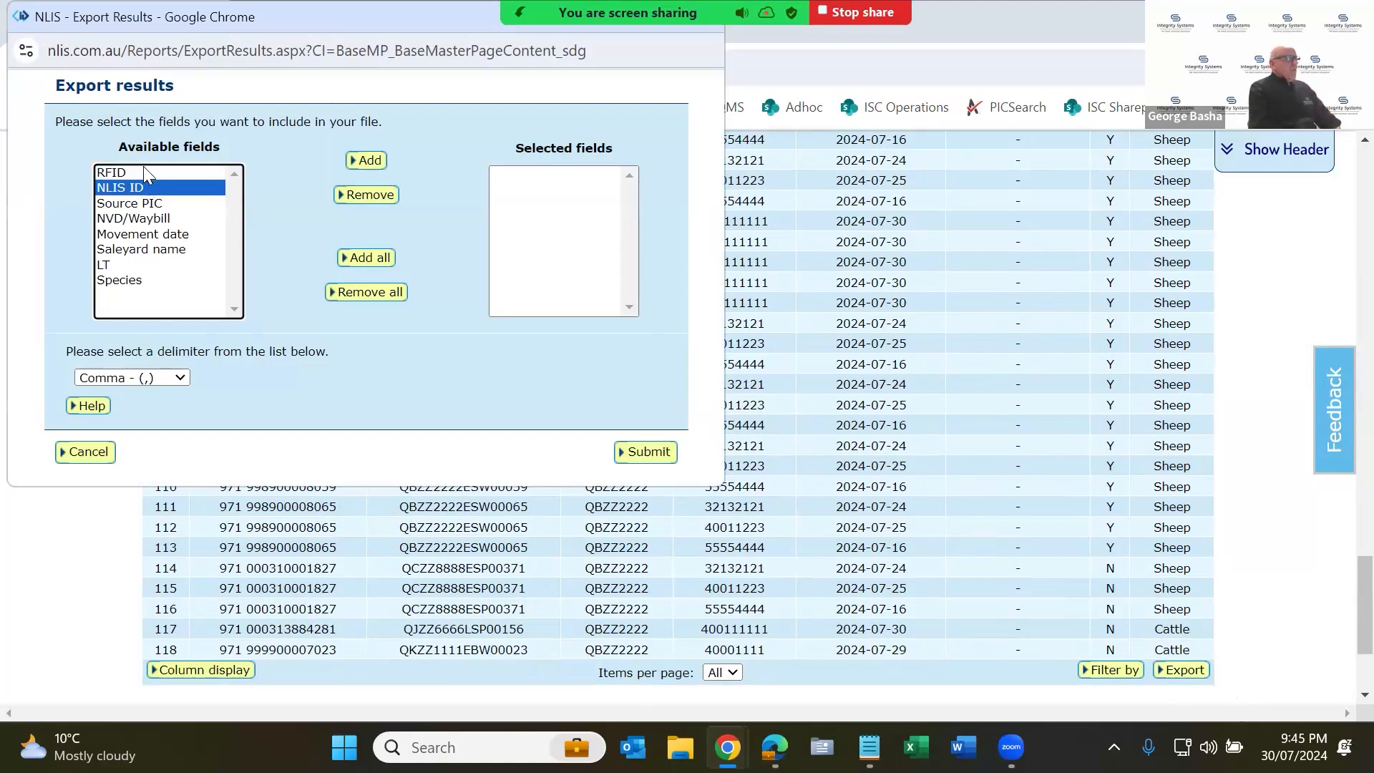
click(144, 168)
click(365, 163)
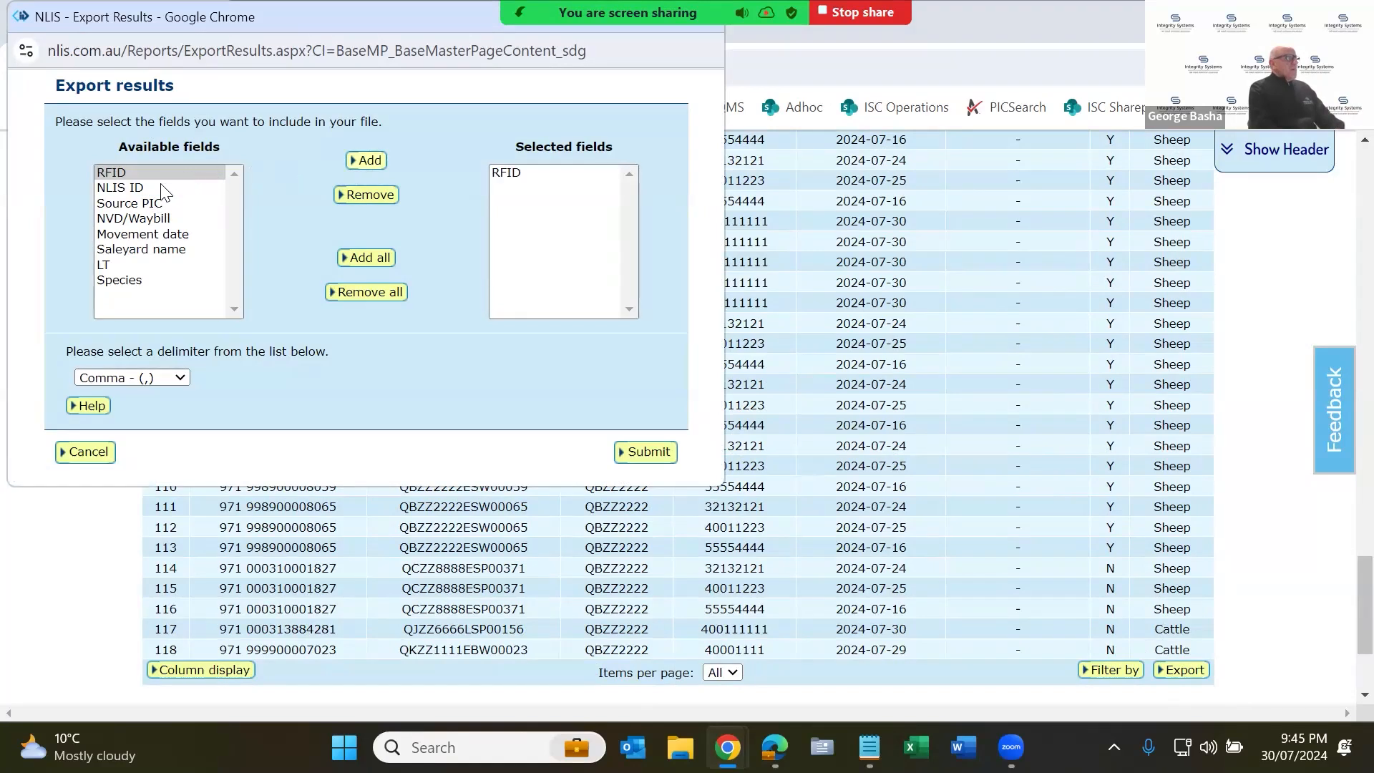
click(200, 188)
click(365, 162)
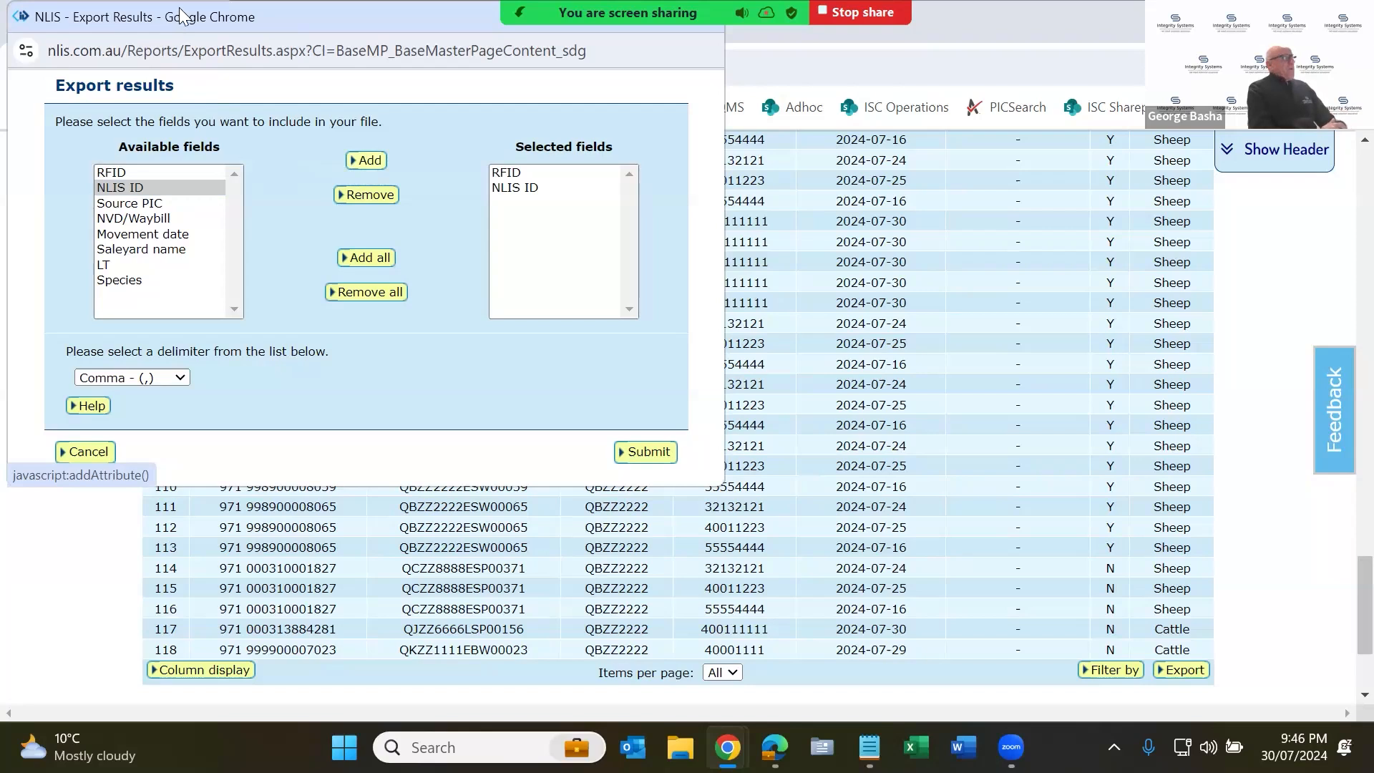
drag(198, 16, 259, 121)
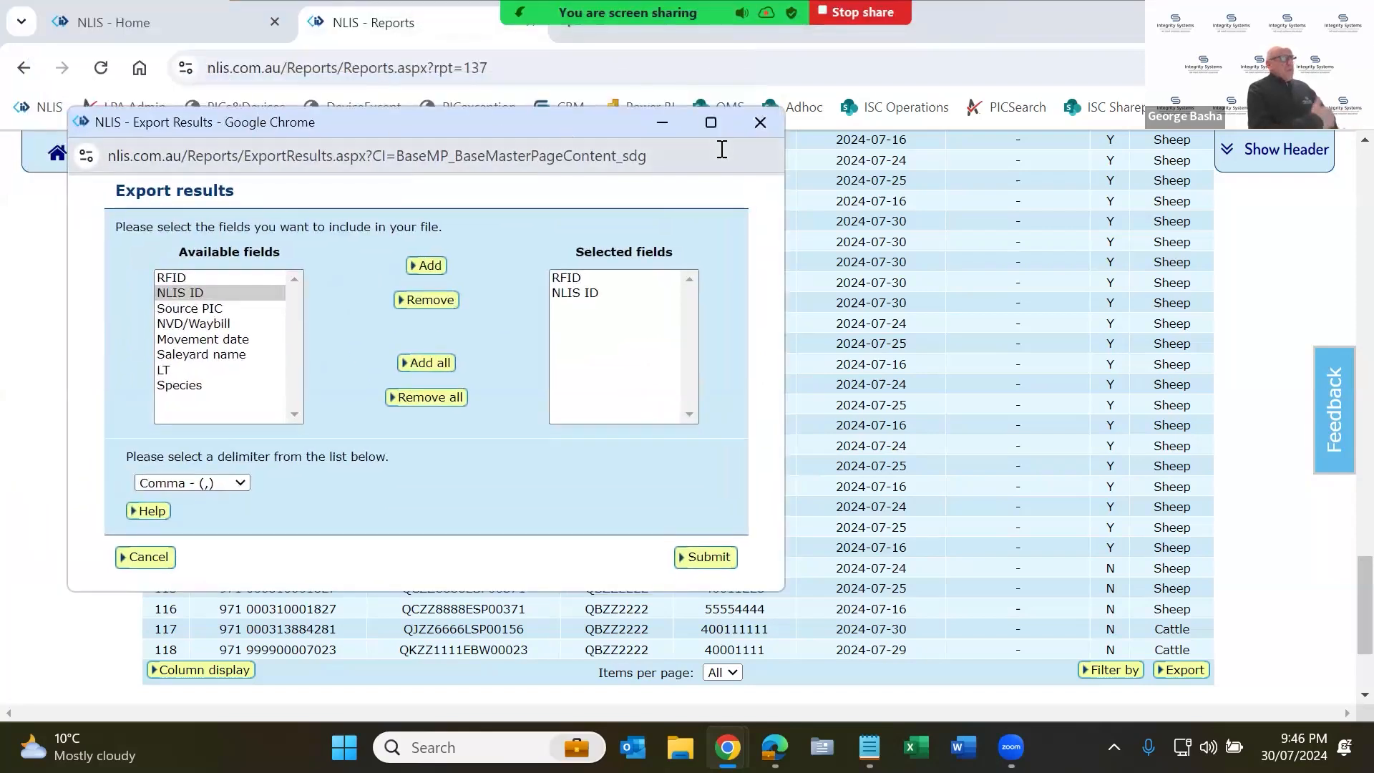
click(764, 120)
Step: Set the report's start date year to 2023 and generate the livestock transfer report again
scroll(742, 246, up, 20)
scroll(742, 247, up, 10)
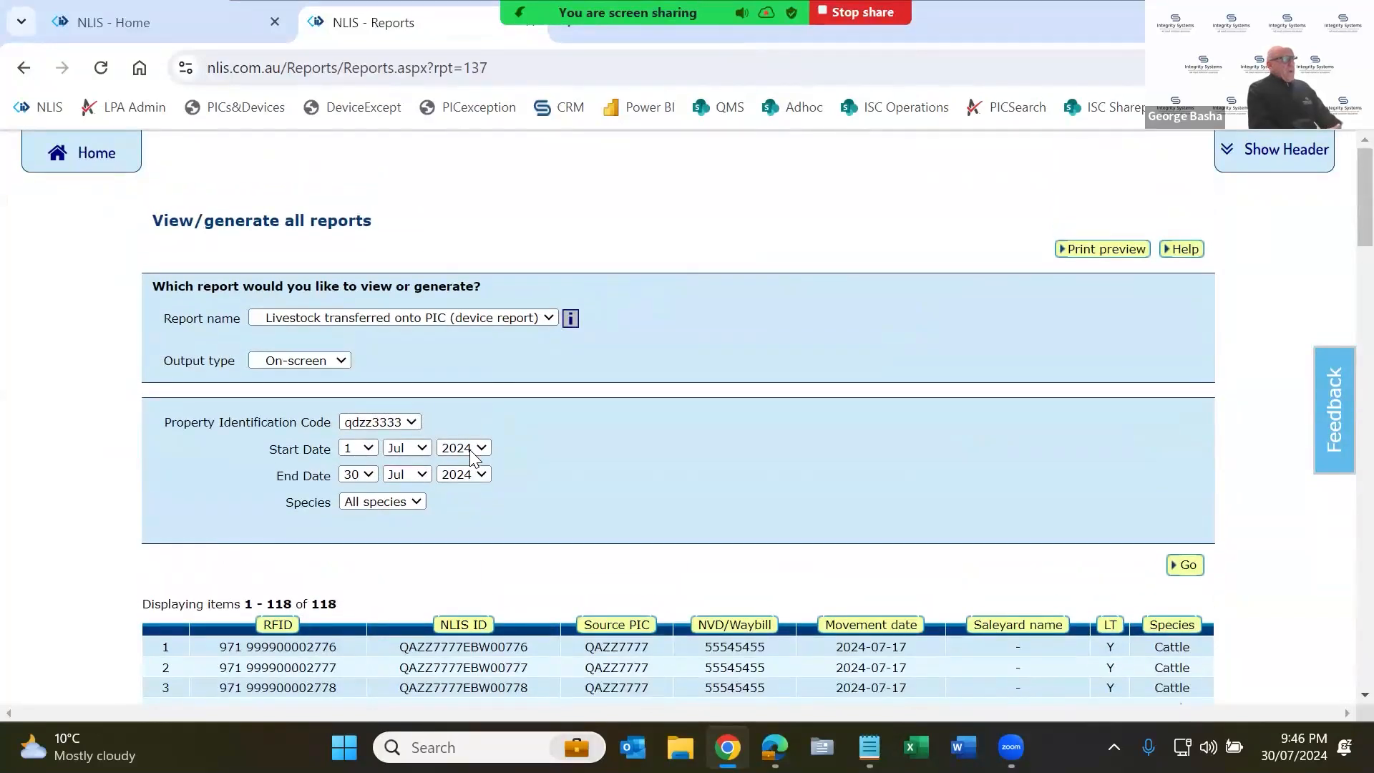
click(467, 448)
key(Up)
click(471, 452)
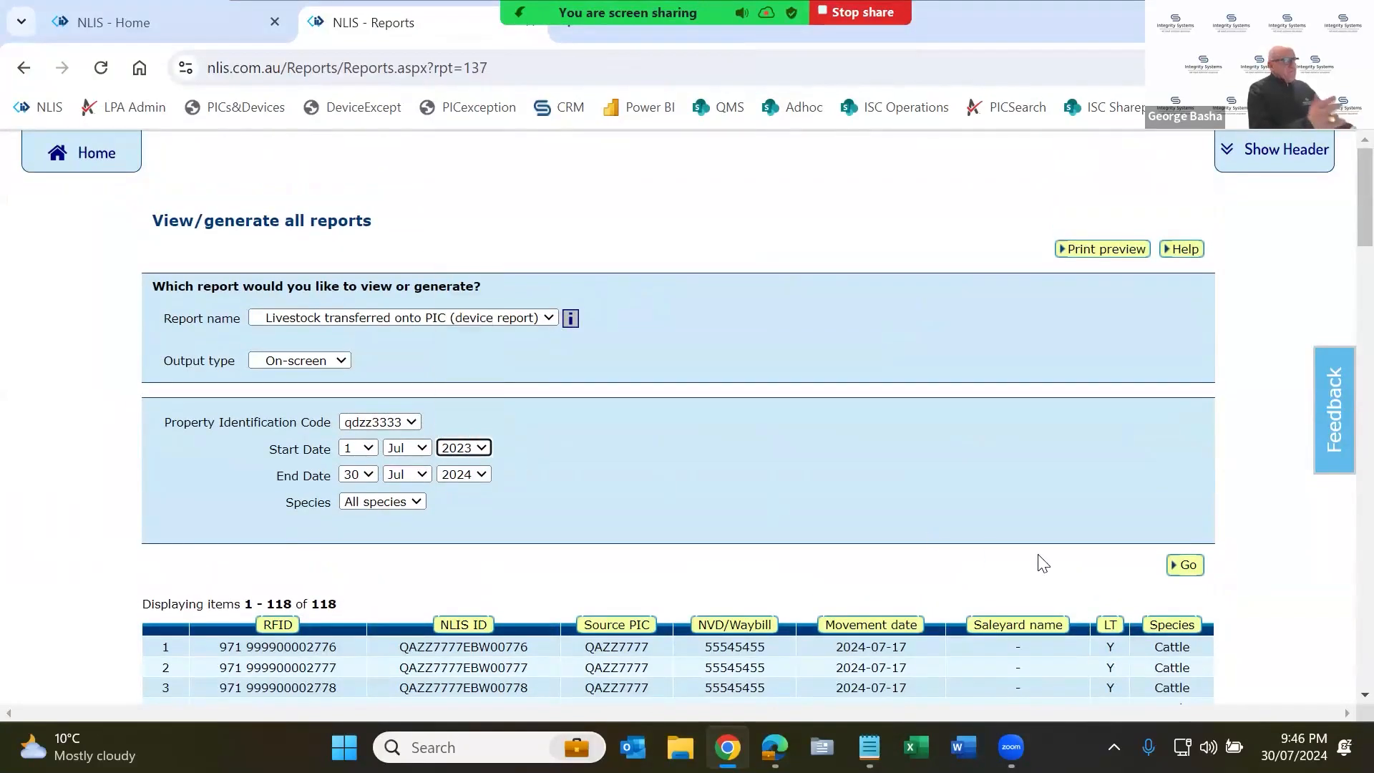
click(1188, 567)
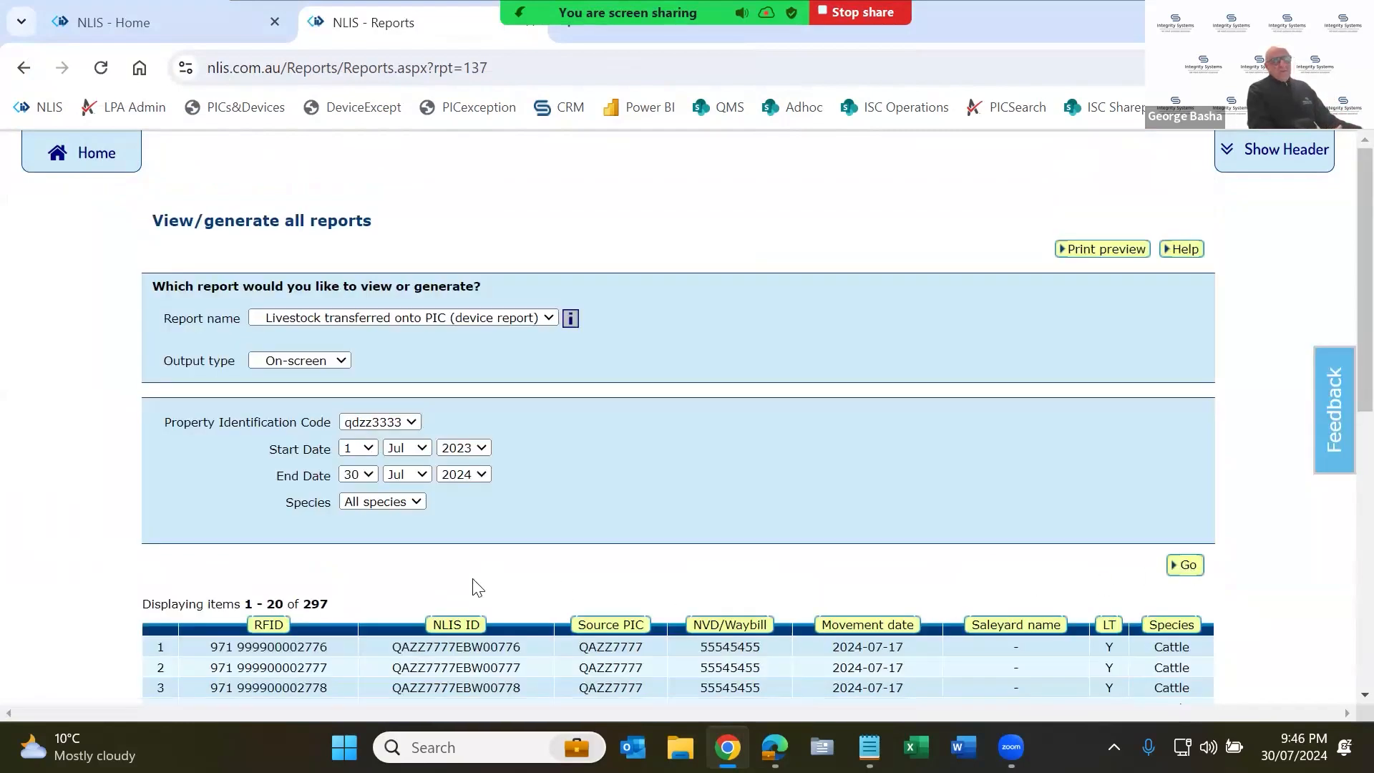
Step: Set the report's start date year to 2022, generate the report again and view the listed items
click(476, 451)
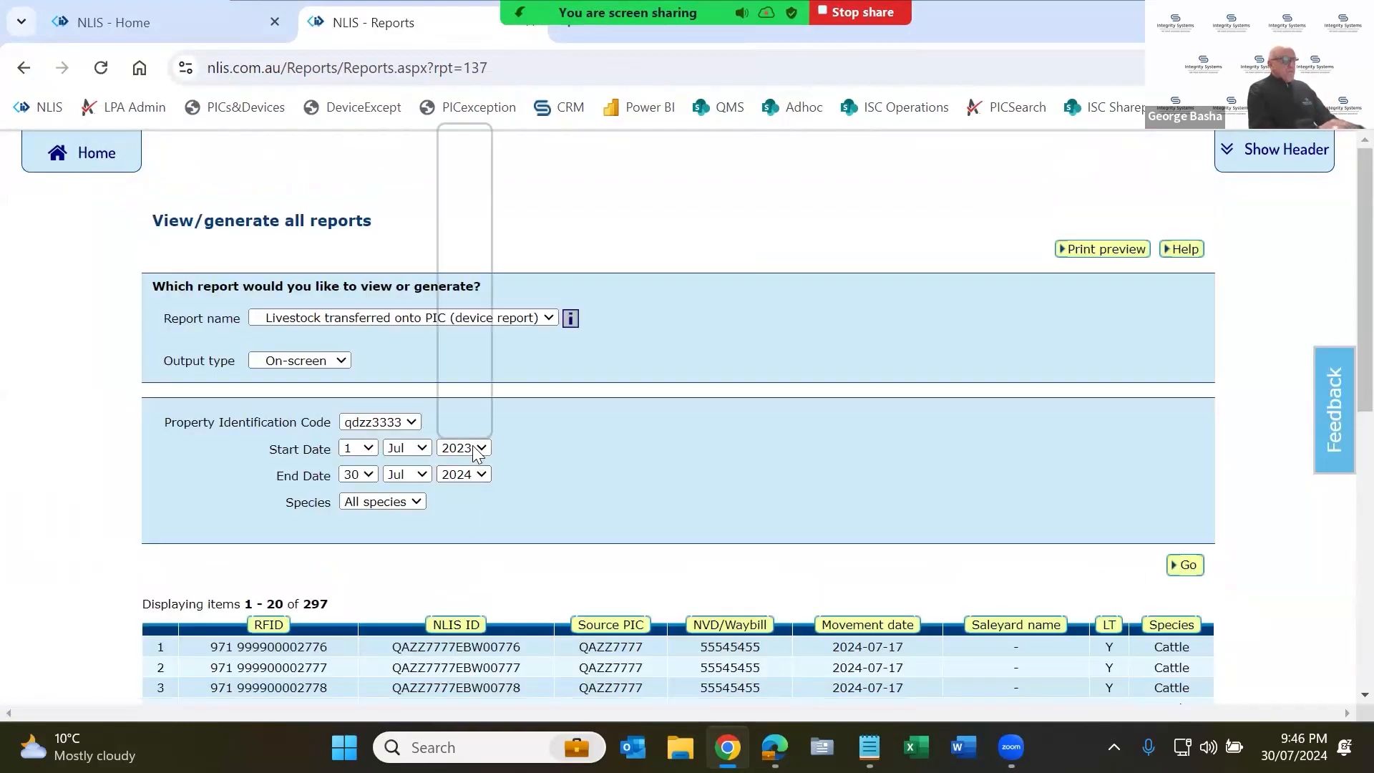
click(463, 428)
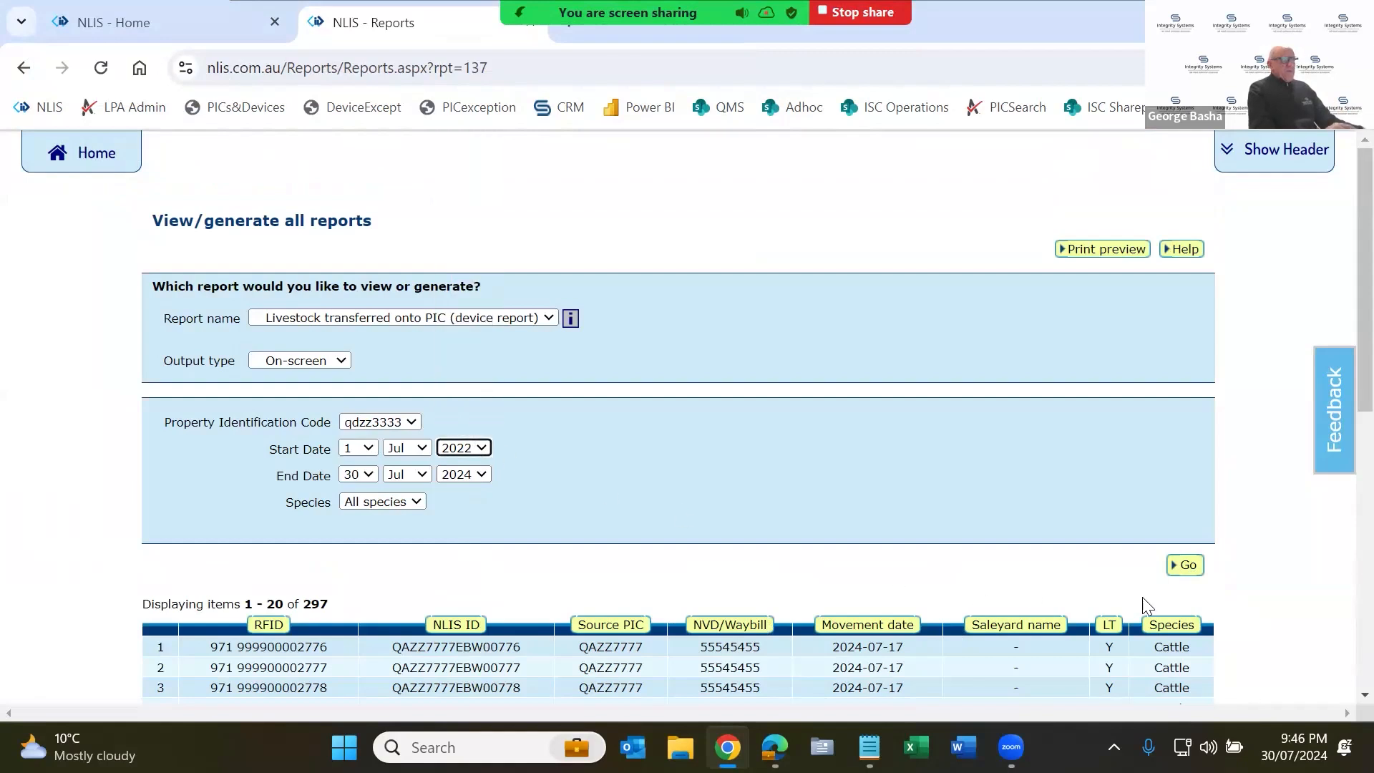
click(1177, 571)
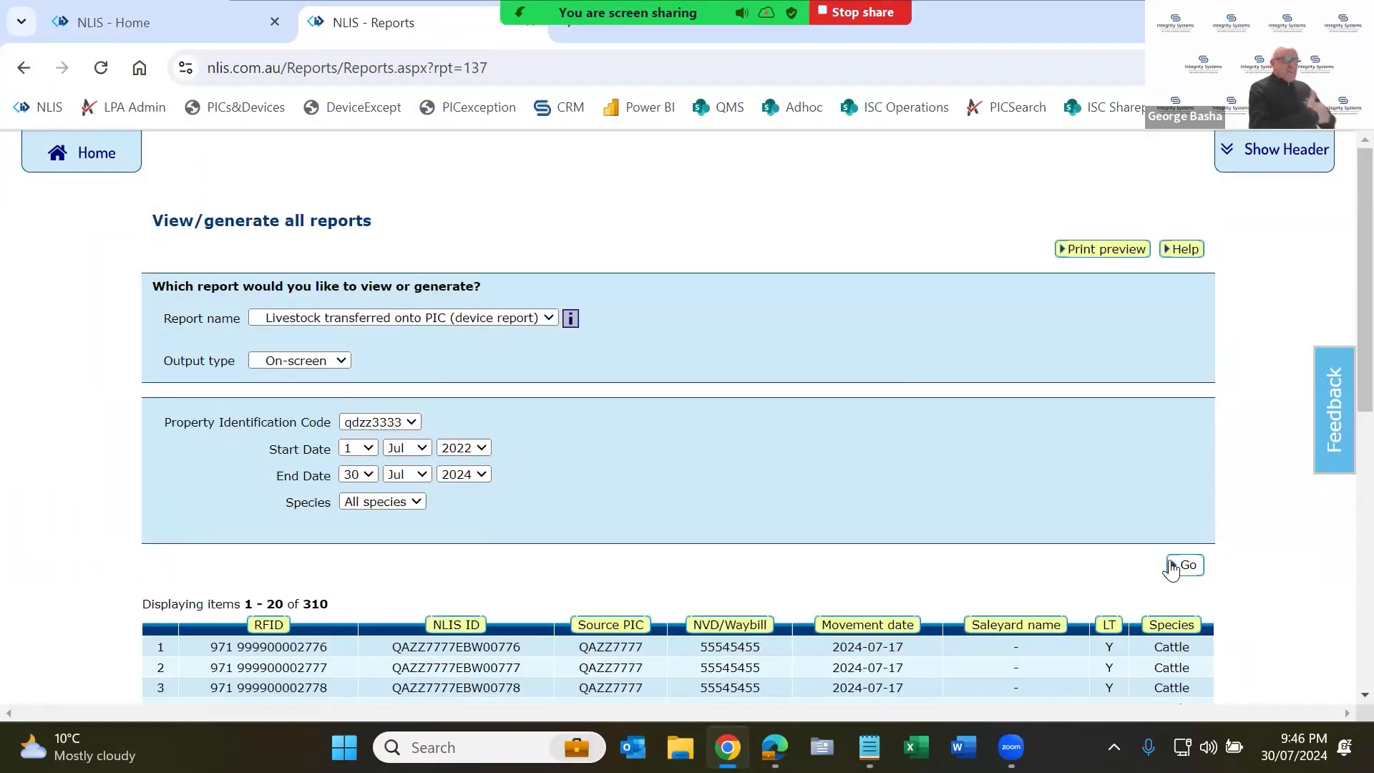
scroll(1143, 551, down, 3)
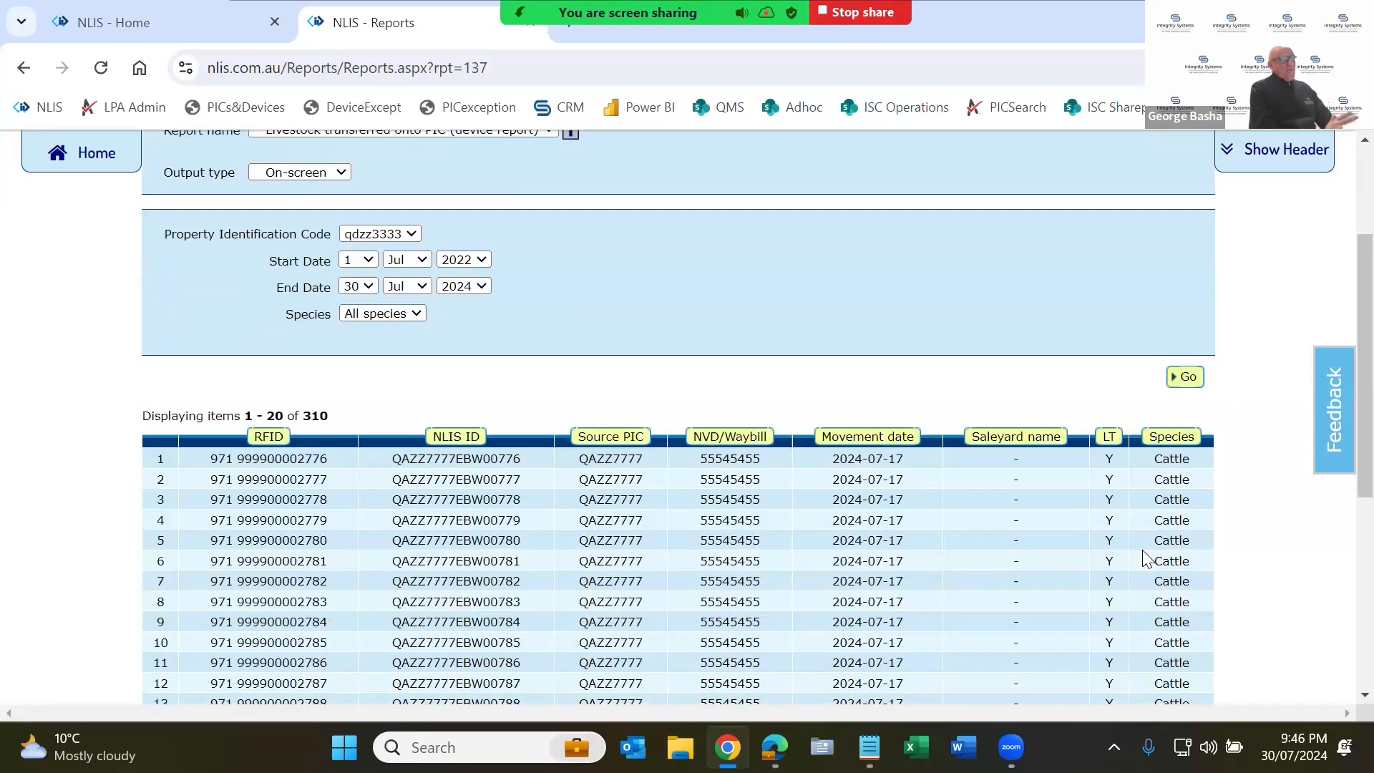